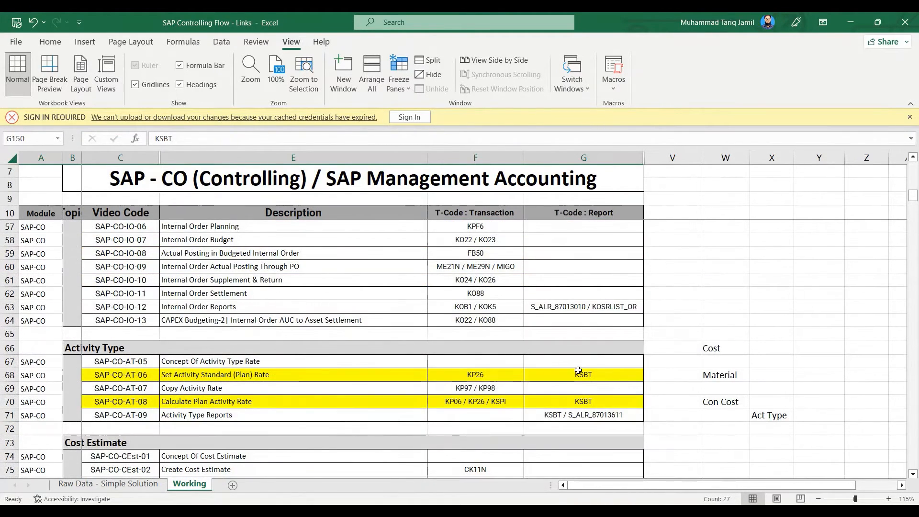
Highlight the SAP-CO-AT-06 and SAP-CO-AT-08 rows in the Activity Type section to review both plan-rate methods
drag(570, 373, 101, 377)
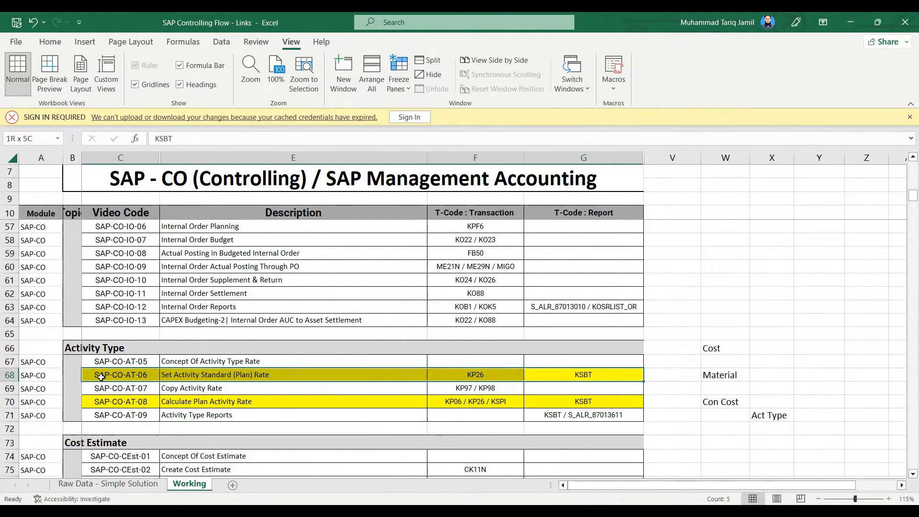
drag(165, 371, 165, 371)
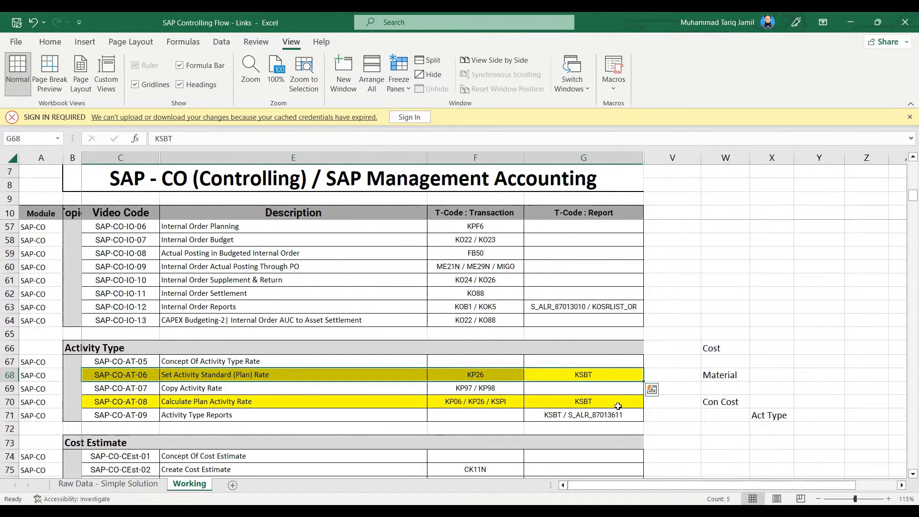
drag(618, 406, 112, 410)
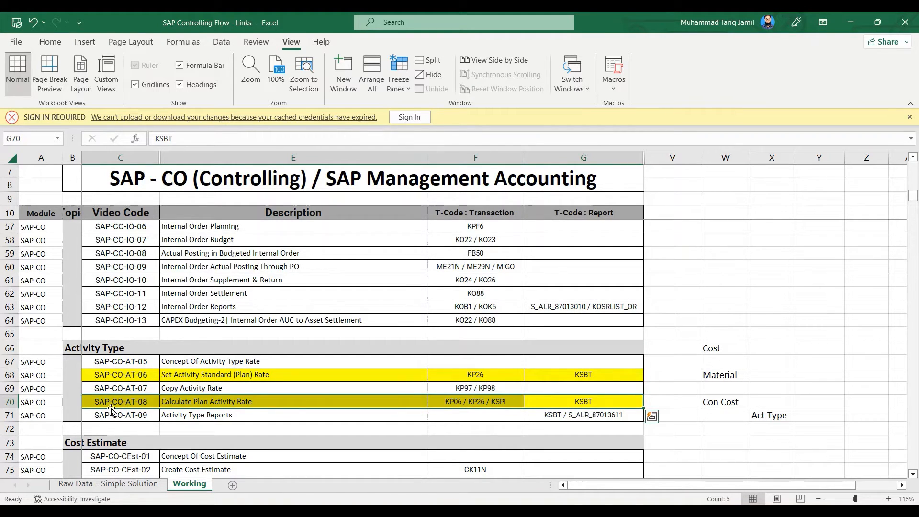
Examine the transaction codes KP06, KP26 and KSPI in the Calculate Plan Activity Rate row
double_click(456, 403)
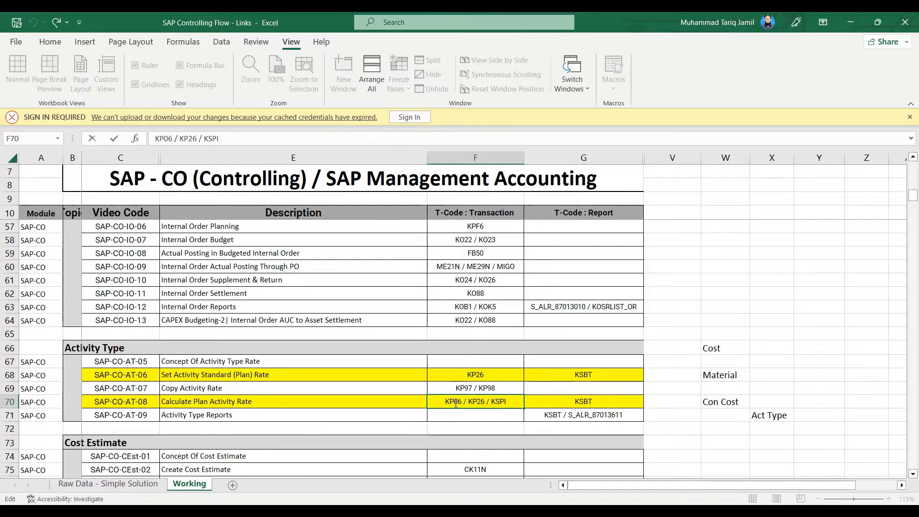
double_click(453, 402)
click(433, 493)
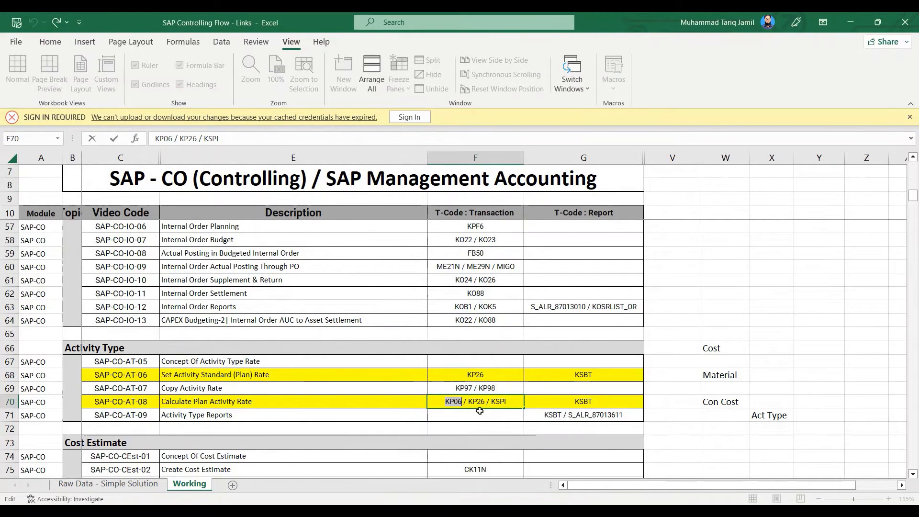
double_click(477, 402)
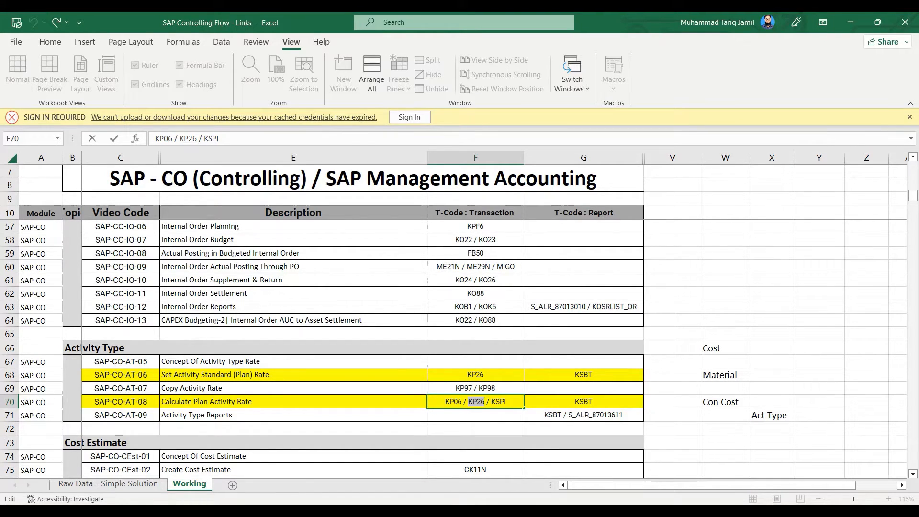
drag(514, 403, 492, 401)
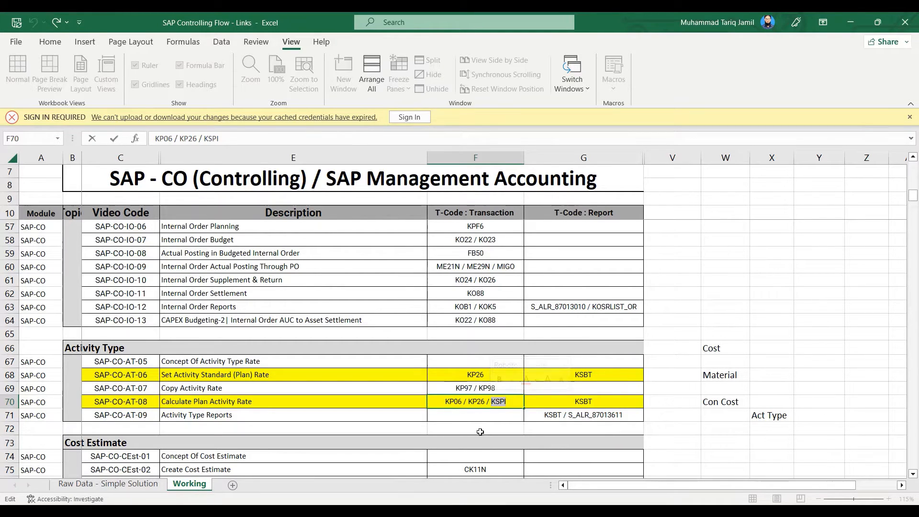
drag(488, 401, 387, 401)
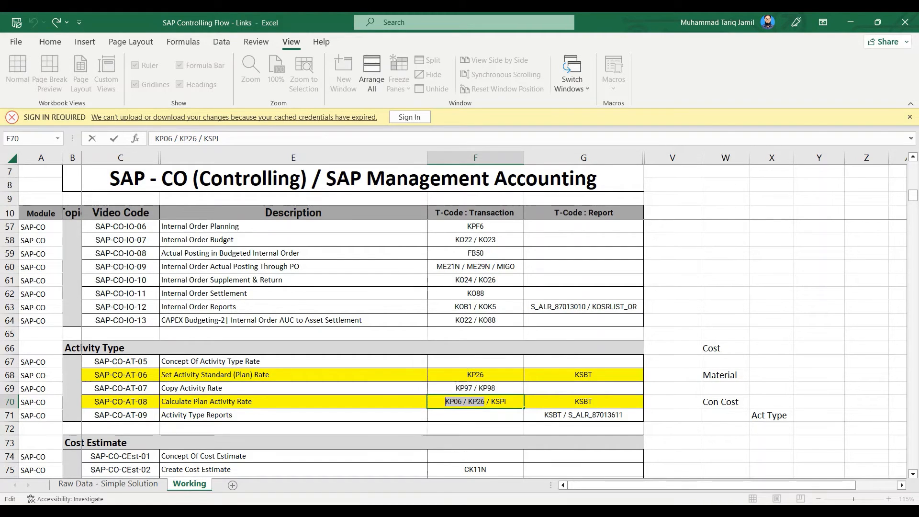
Switch to the Amount Planning Kotri workbook and select its filled columns A to D for review
click(463, 510)
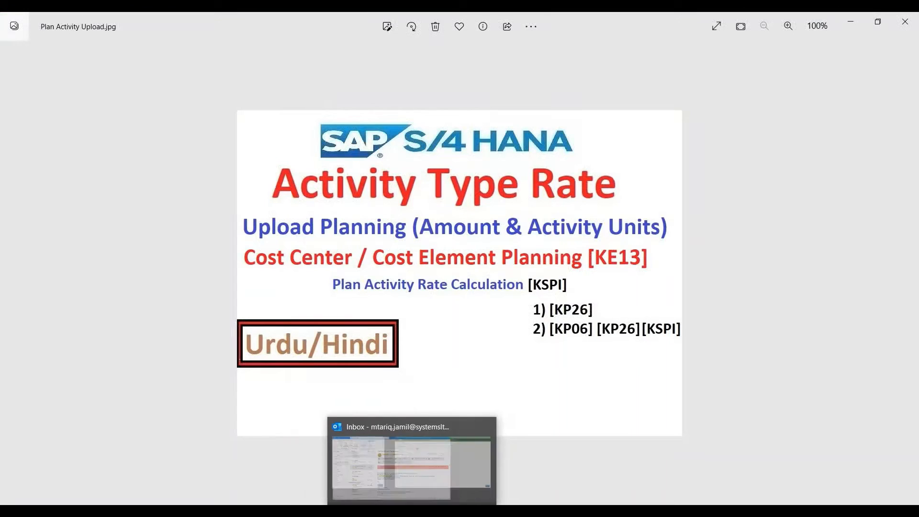
click(449, 460)
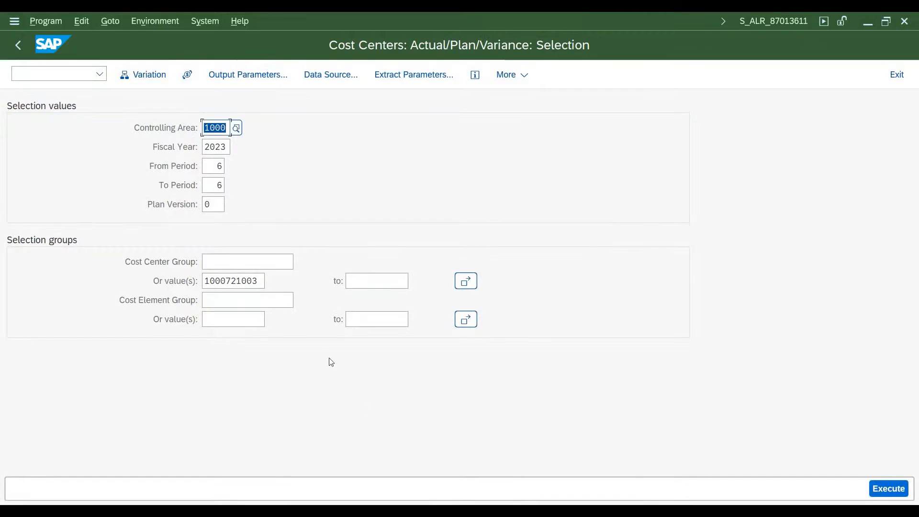
click(310, 510)
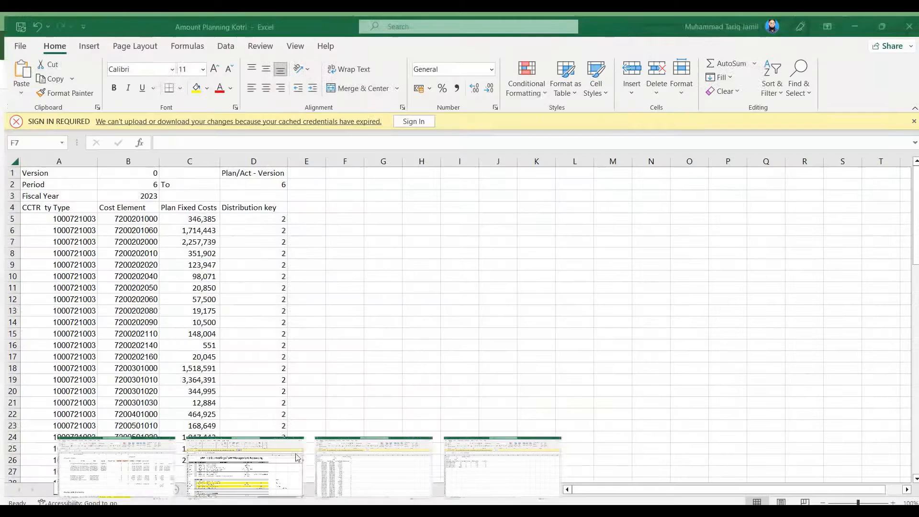
click(374, 466)
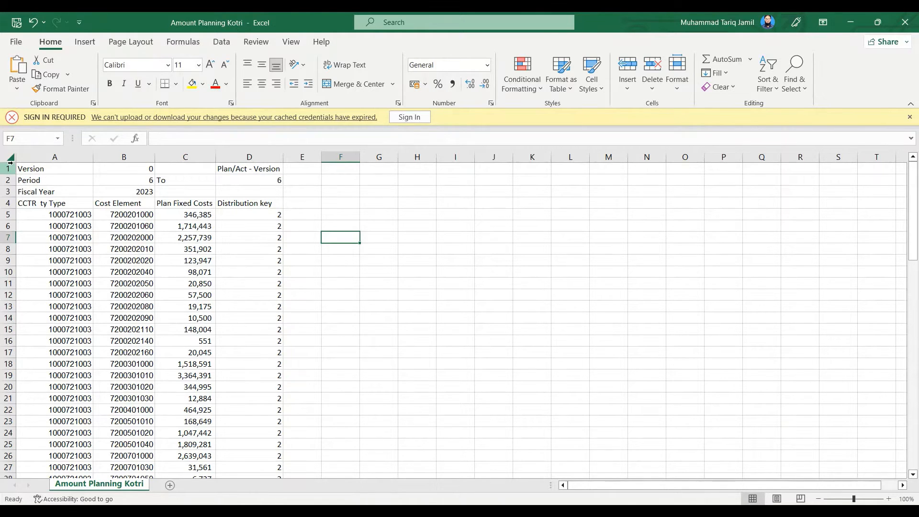
drag(29, 158, 259, 161)
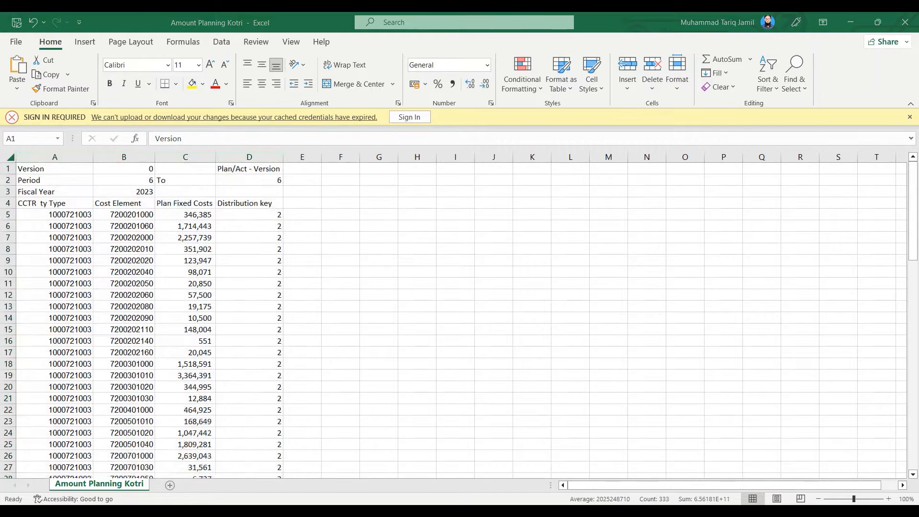
Review the Activity Planning Kotri workbook's filled columns, its four activity types and their planned activity quantities
click(517, 460)
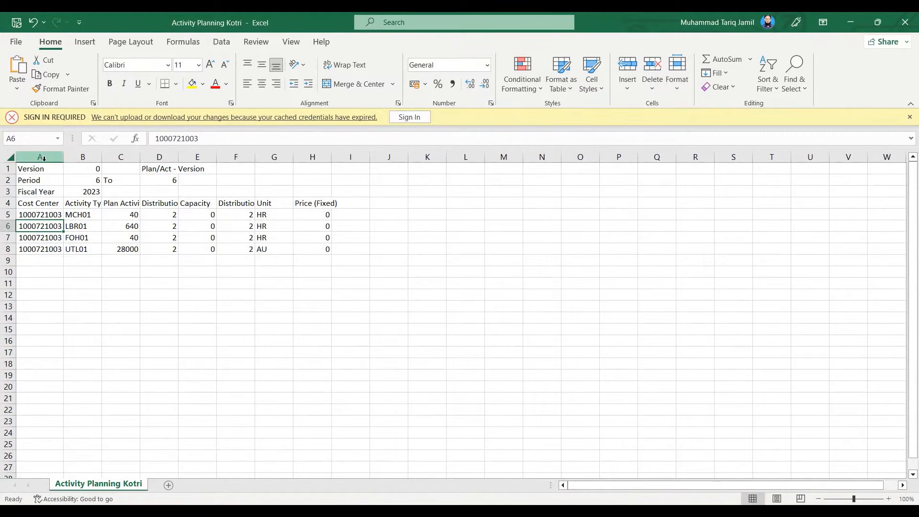
drag(40, 157, 316, 158)
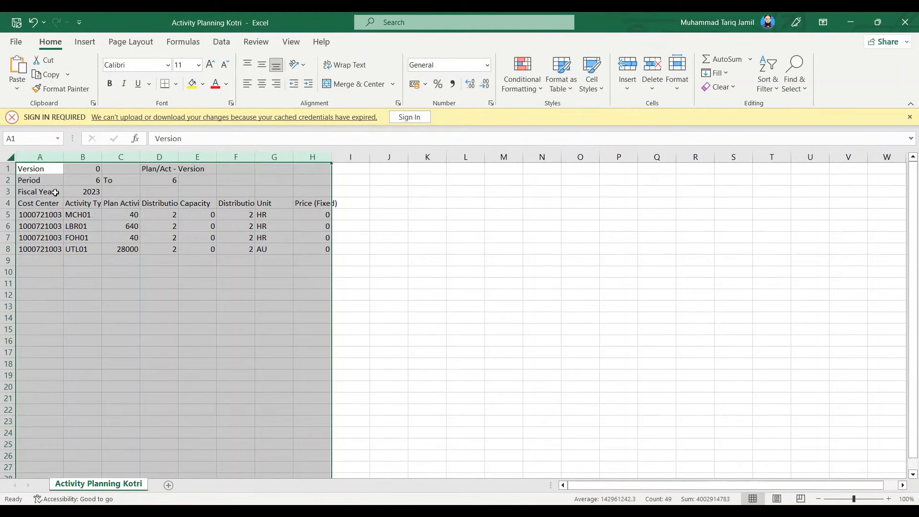
click(44, 217)
click(91, 215)
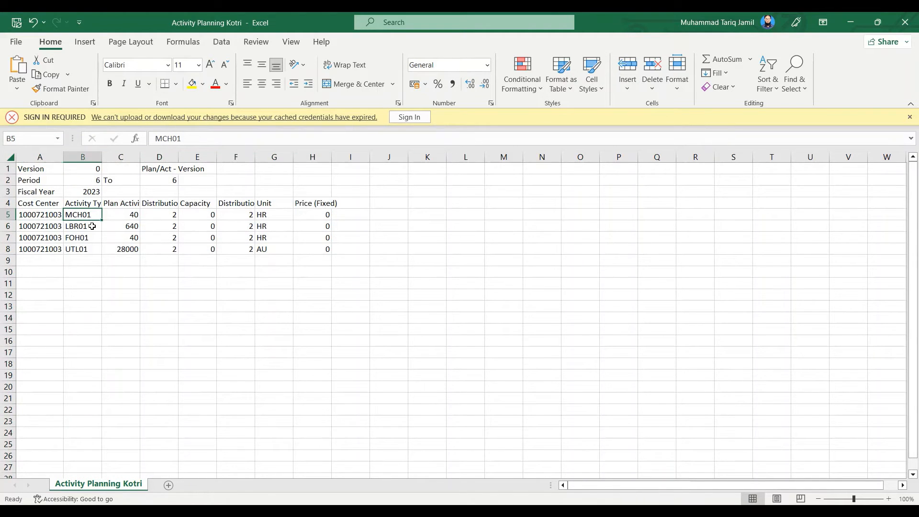
click(93, 226)
click(92, 238)
click(92, 250)
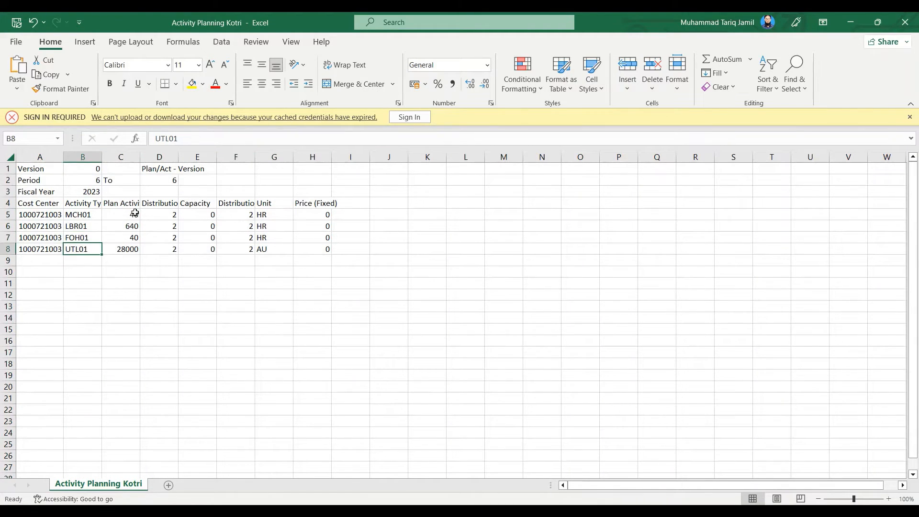
drag(135, 214, 130, 259)
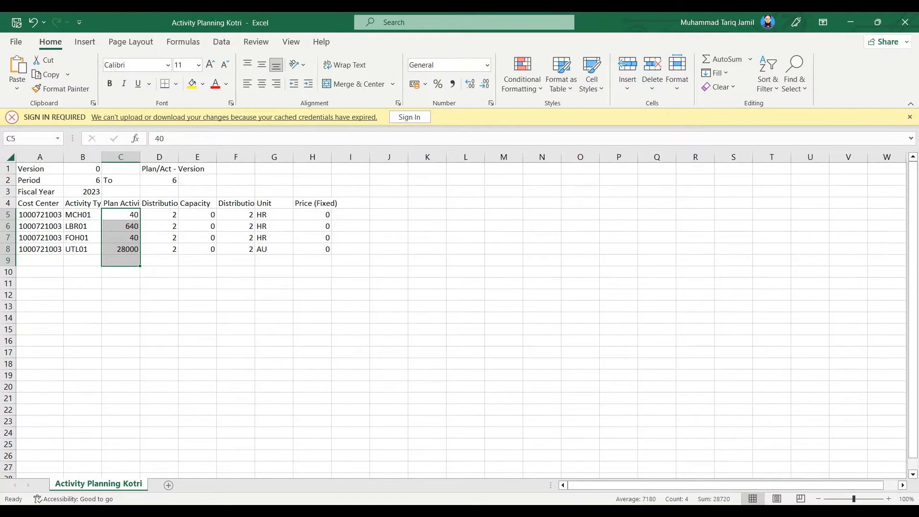
Return to the Amount Planning Kotri workbook and review the cost element and cost center columns down to the last row
click(374, 467)
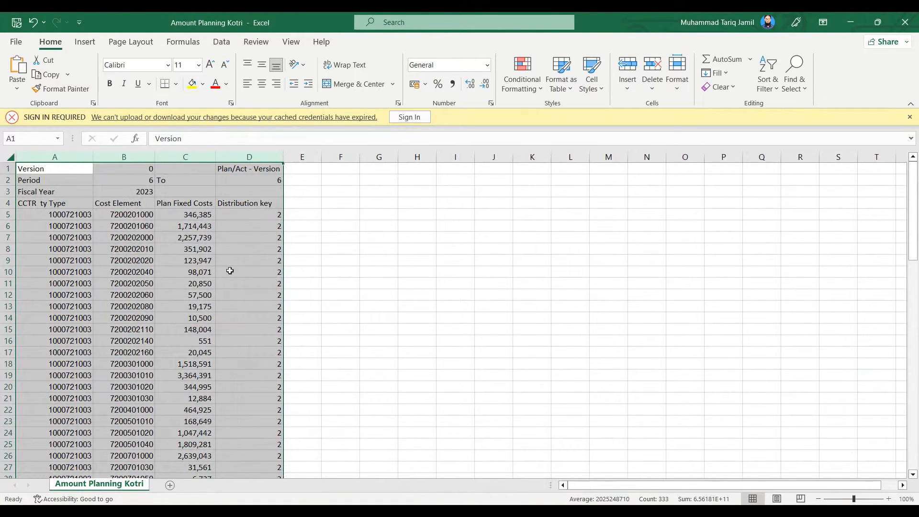
drag(128, 220, 161, 400)
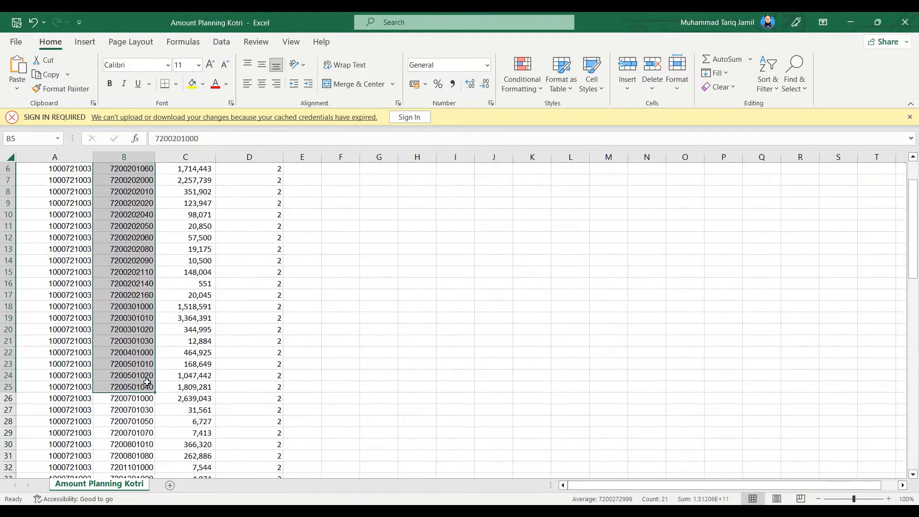
scroll(161, 398, down, 16)
scroll(161, 399, down, 6)
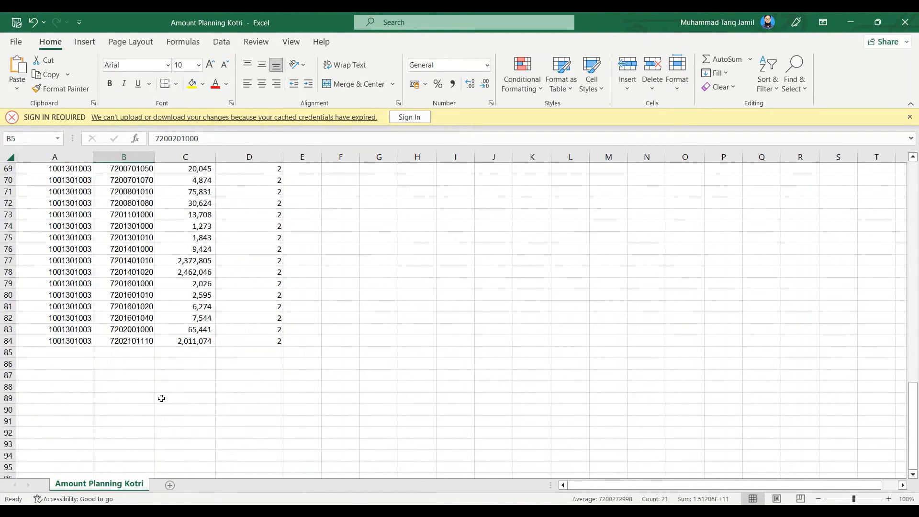
scroll(160, 383, up, 20)
click(80, 212)
scroll(90, 408, down, 20)
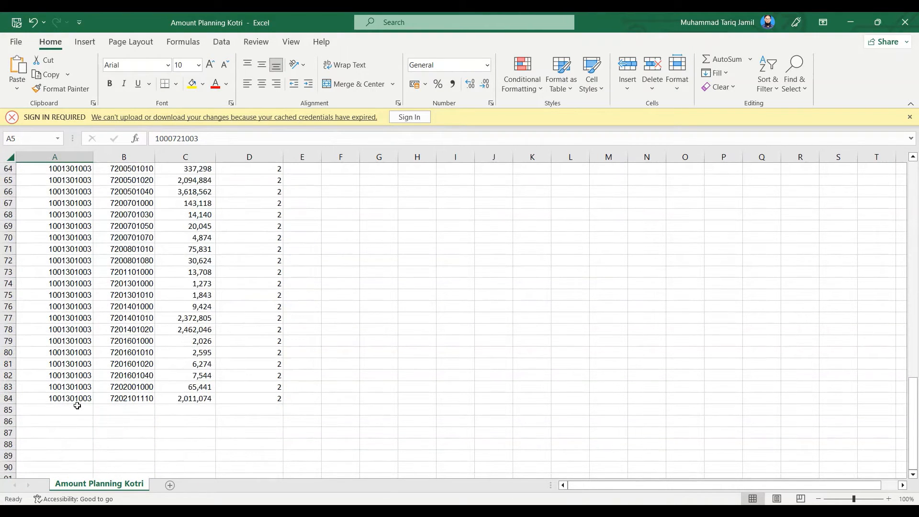
shift+click(77, 406)
scroll(102, 426, up, 20)
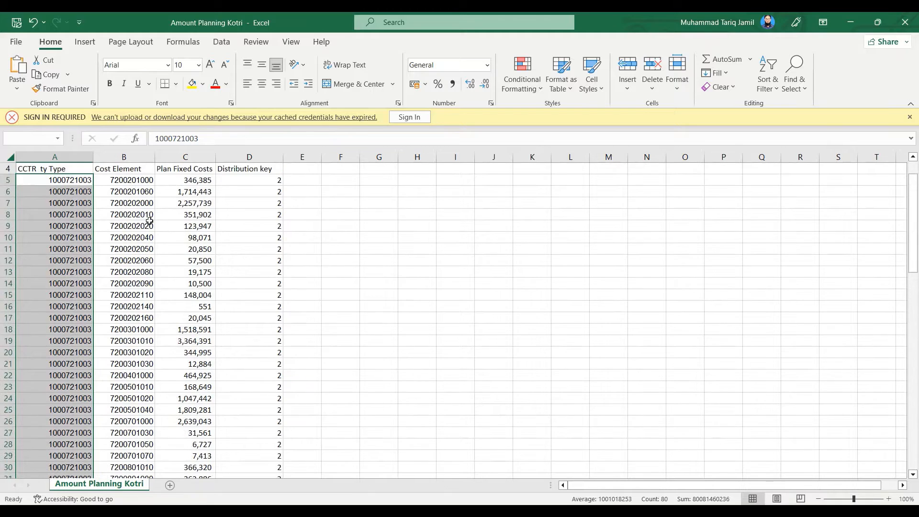
Review the cost elements against their amounts by selecting the Plan Fixed Costs column from its header to the last entry
click(144, 180)
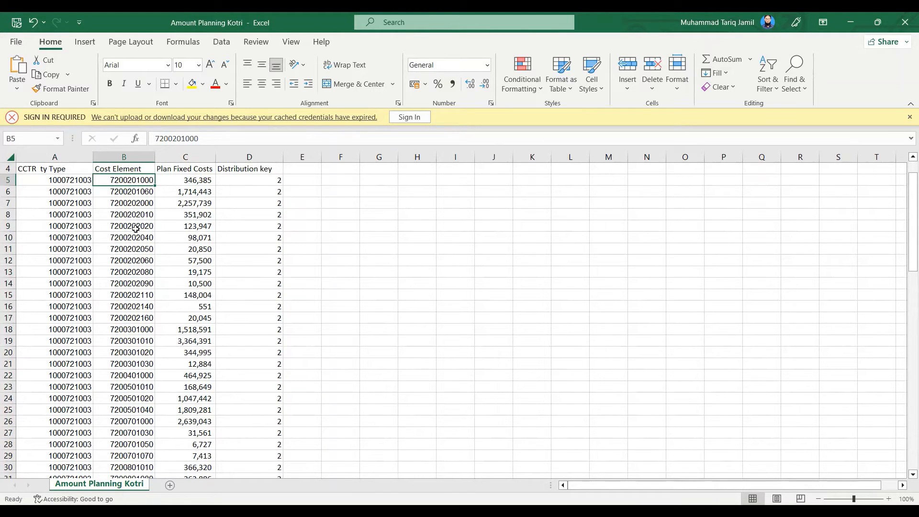
click(200, 168)
key(ctrl+shift+Down)
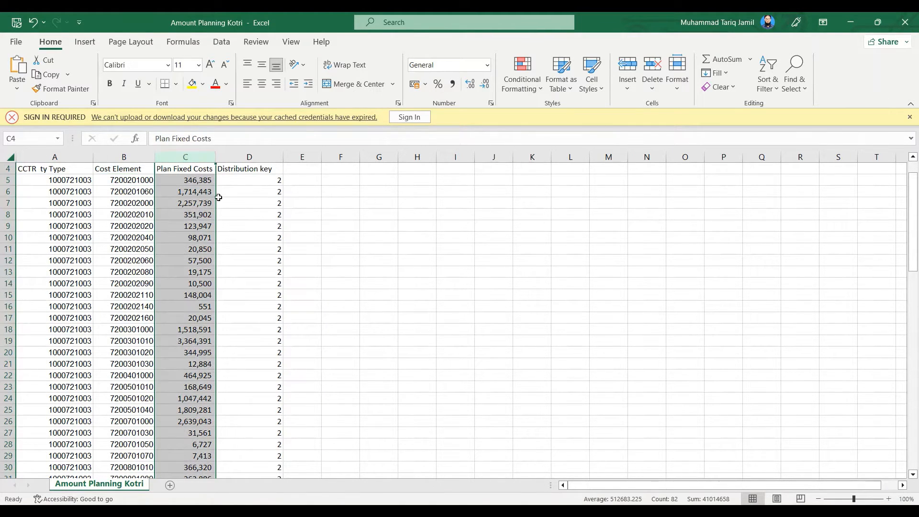
scroll(194, 243, up, 1)
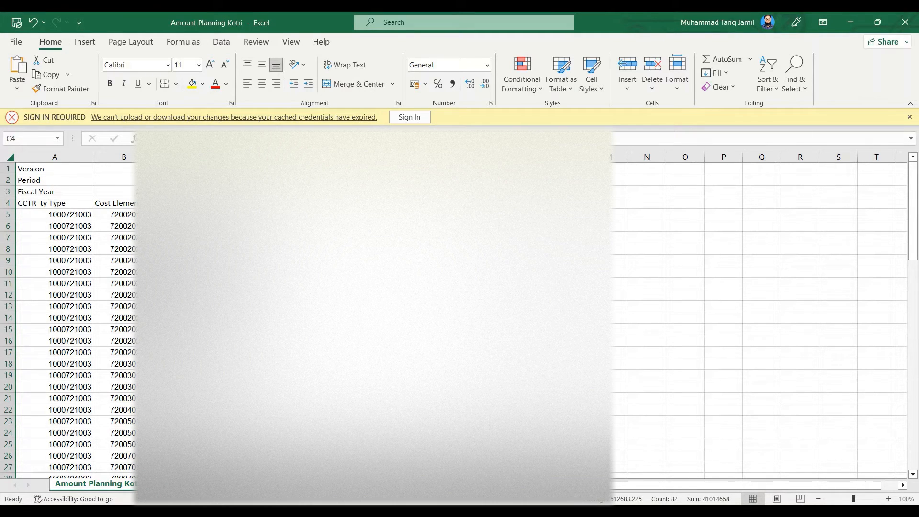
Open the Save As file dialog for the Amount Planning Kotri workbook, dismissing any prompts that block it
click(17, 43)
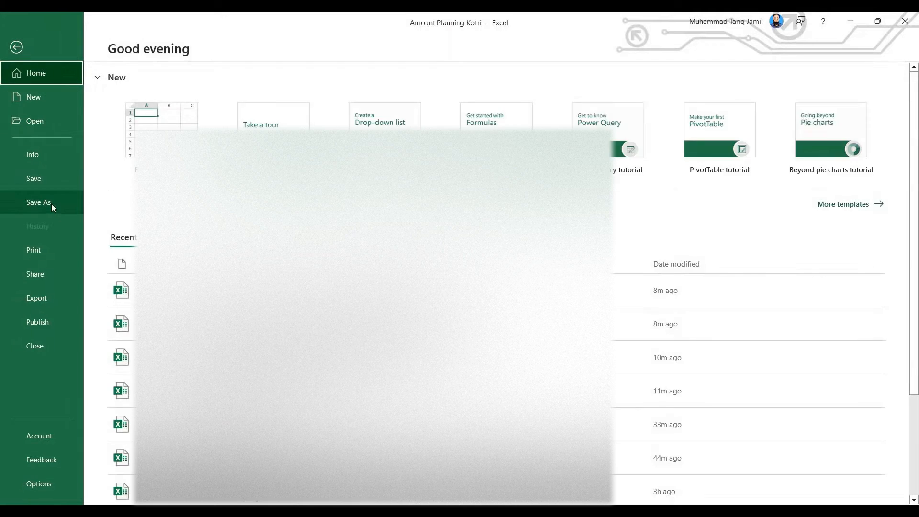
click(51, 203)
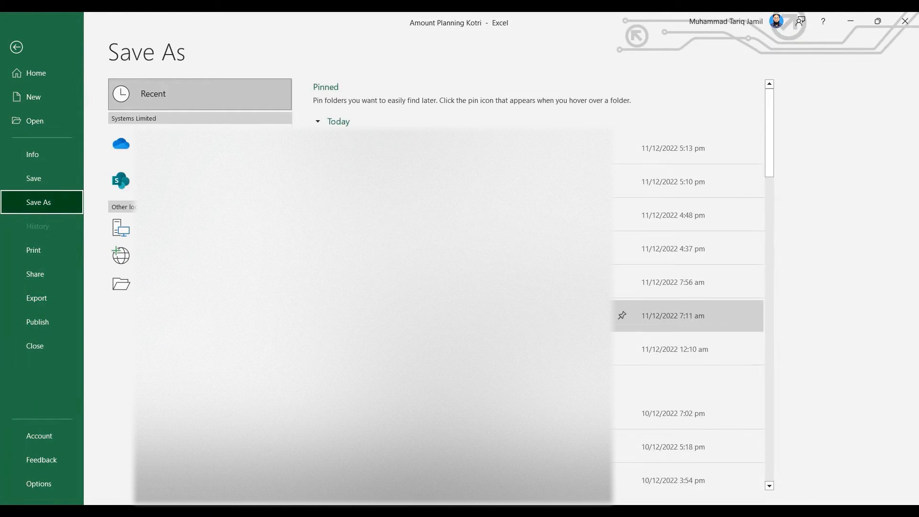
click(165, 285)
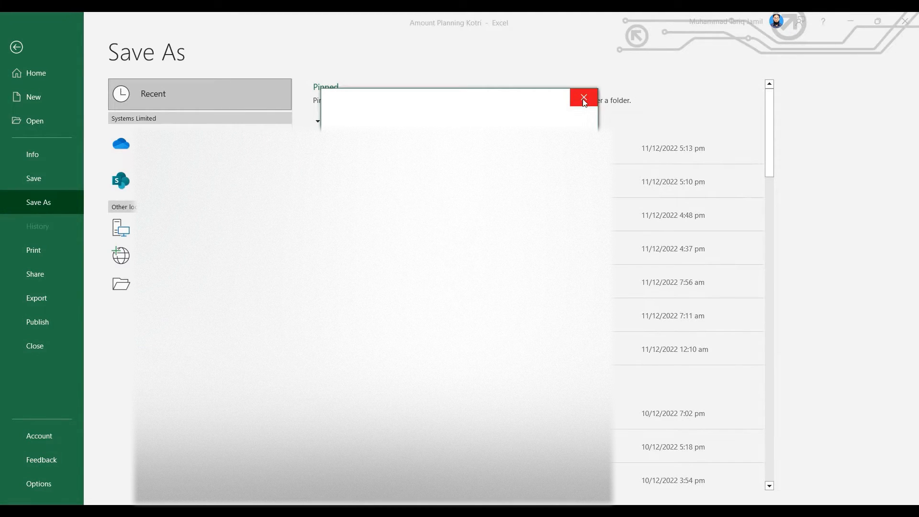
click(584, 101)
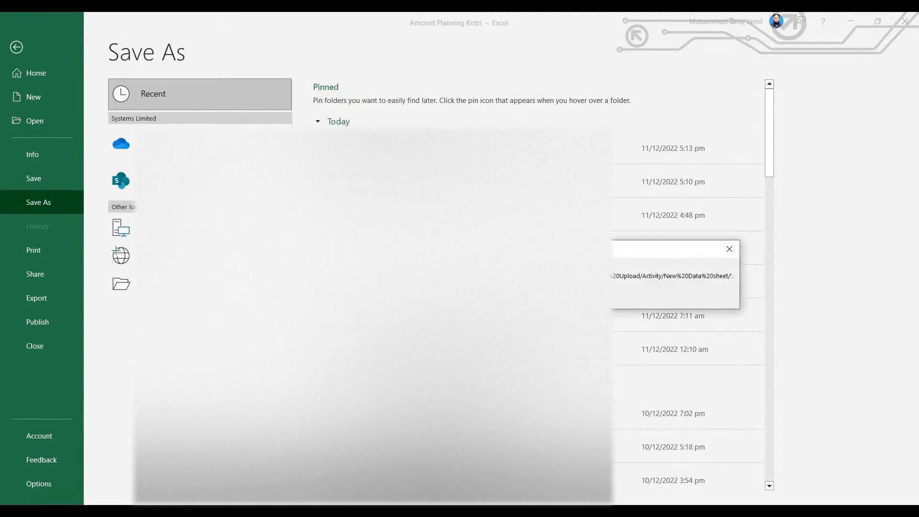
click(121, 284)
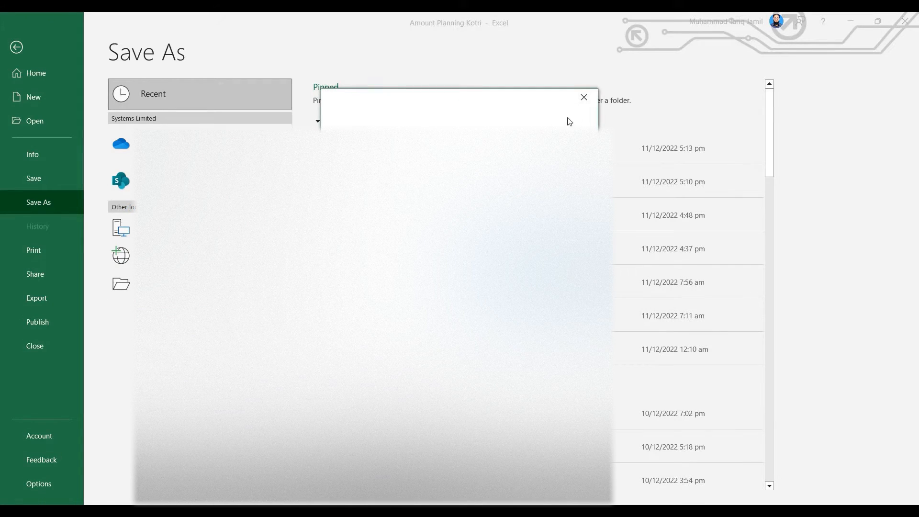
click(584, 97)
click(154, 284)
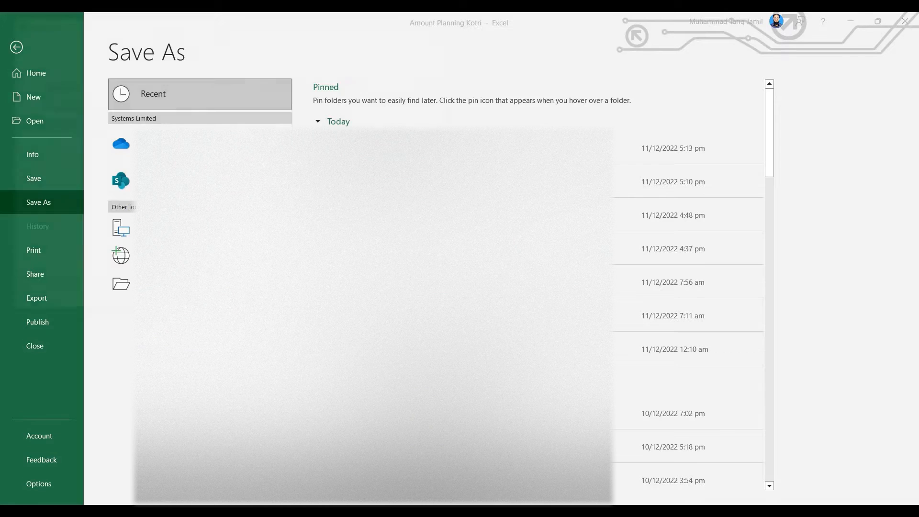
click(201, 230)
click(201, 229)
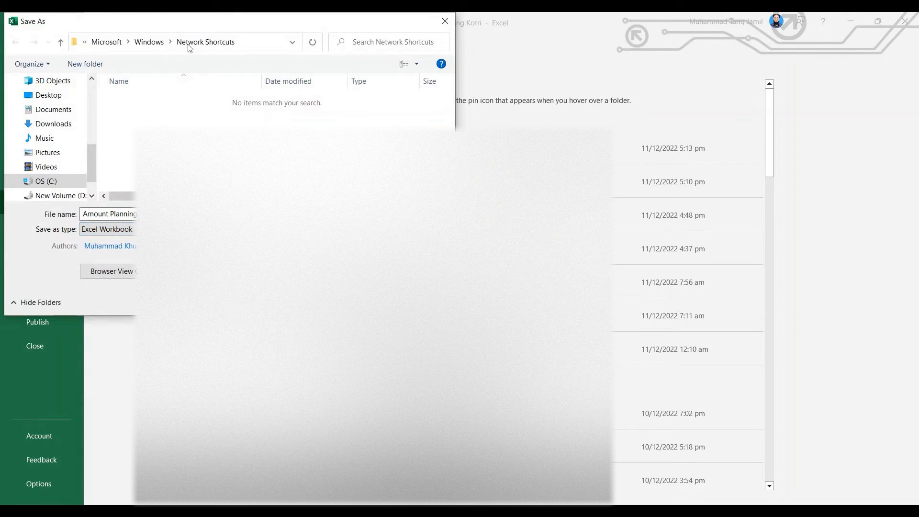
Browse the save location to the YouTube Channel Working folder inside OneDrive on New Volume (D:)
click(76, 194)
click(146, 113)
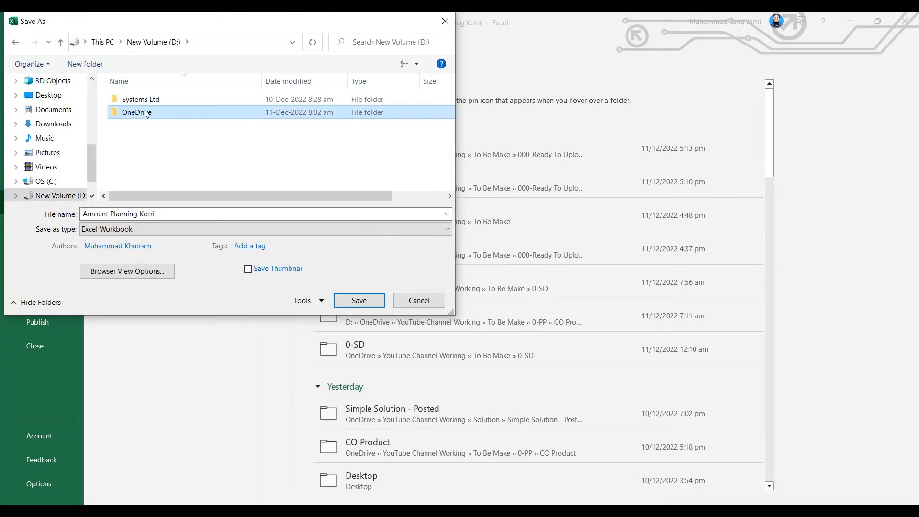
double_click(146, 113)
drag(91, 163, 92, 82)
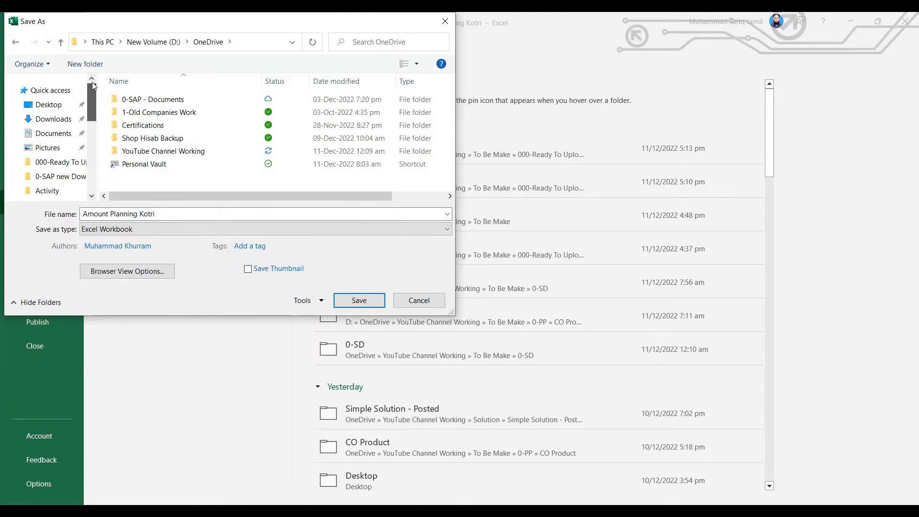
scroll(65, 179, down, 1)
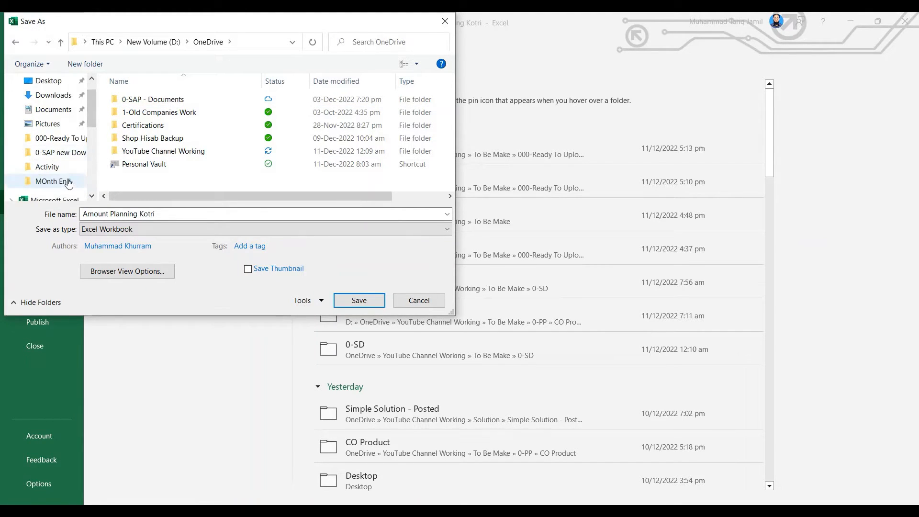
click(162, 152)
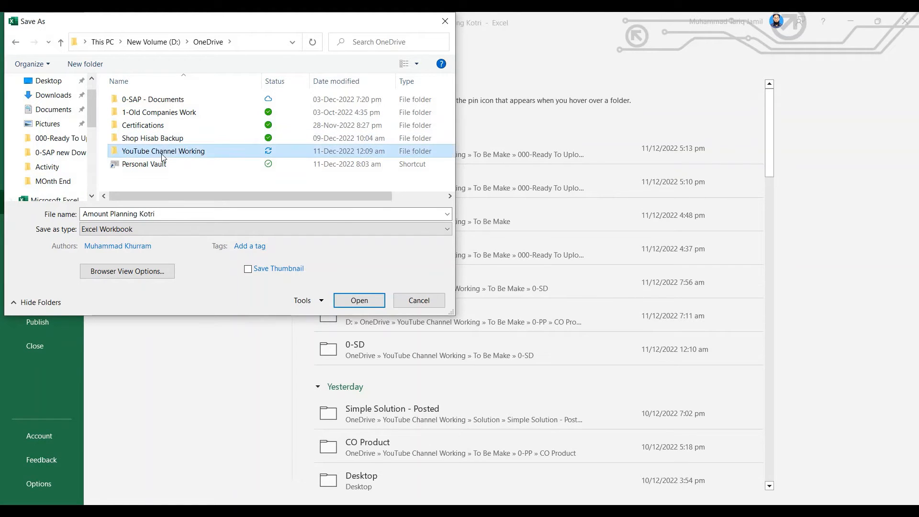
double_click(162, 152)
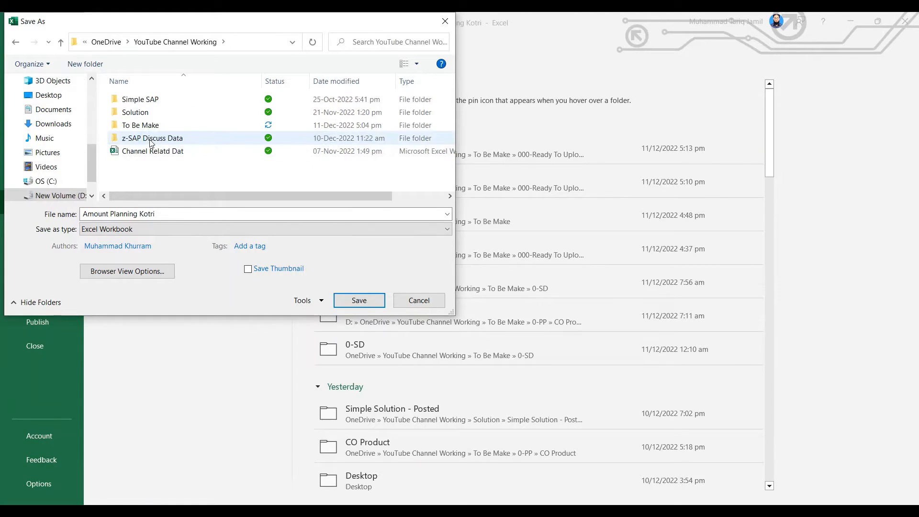
Set the save location to the New Data sheet folder under To Be Make, 000-Ready To Upload, Activity
click(144, 125)
double_click(143, 125)
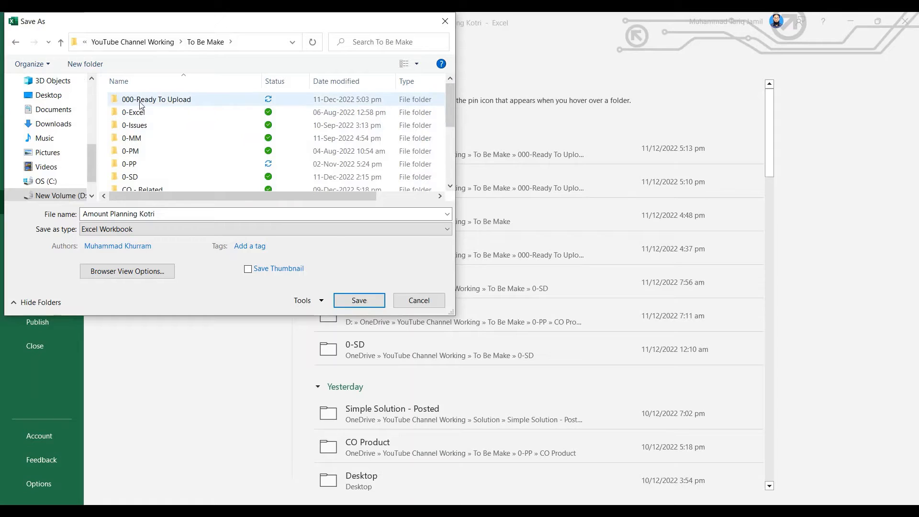
click(142, 104)
double_click(139, 101)
click(129, 102)
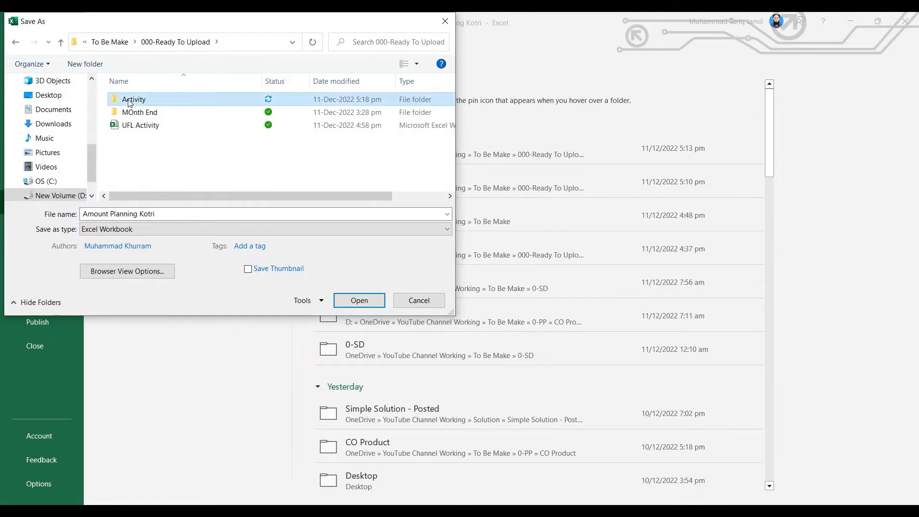
double_click(129, 100)
click(131, 99)
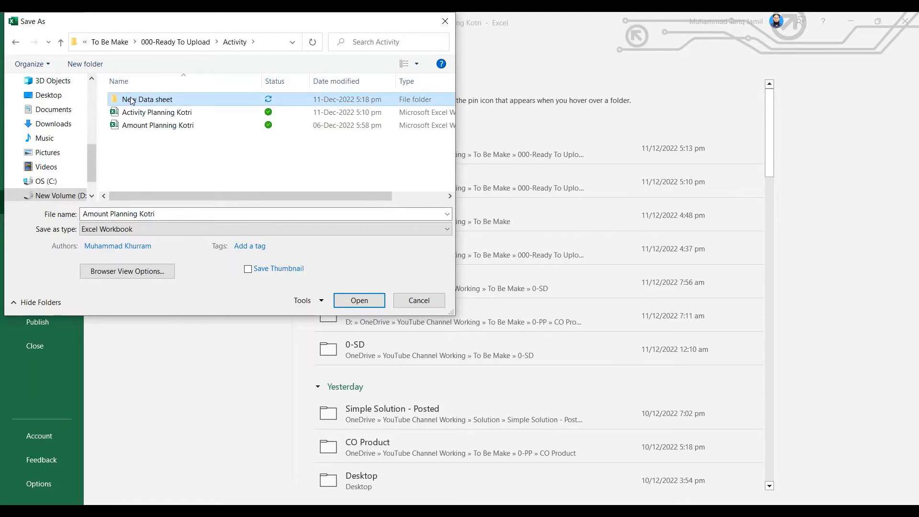
double_click(131, 99)
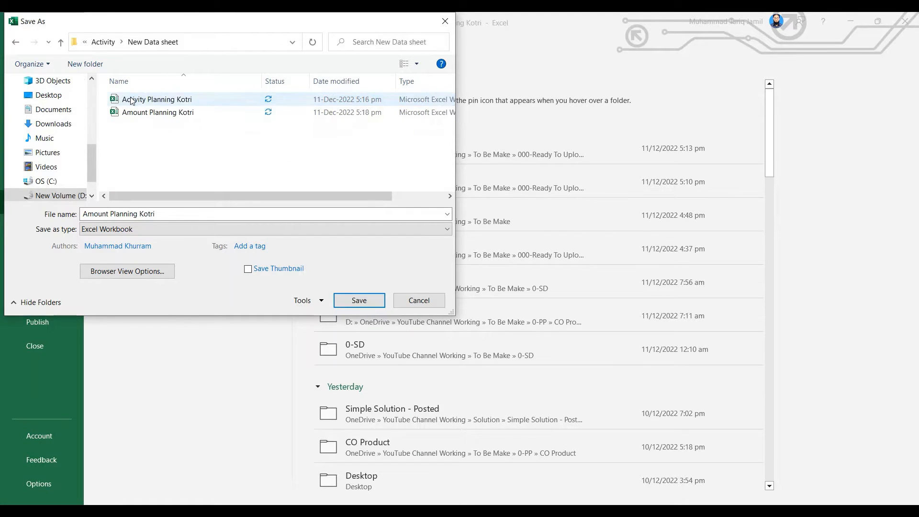
Save the Amount Planning Kotri workbook in Text (Tab delimited) format in the New Data sheet folder
click(193, 231)
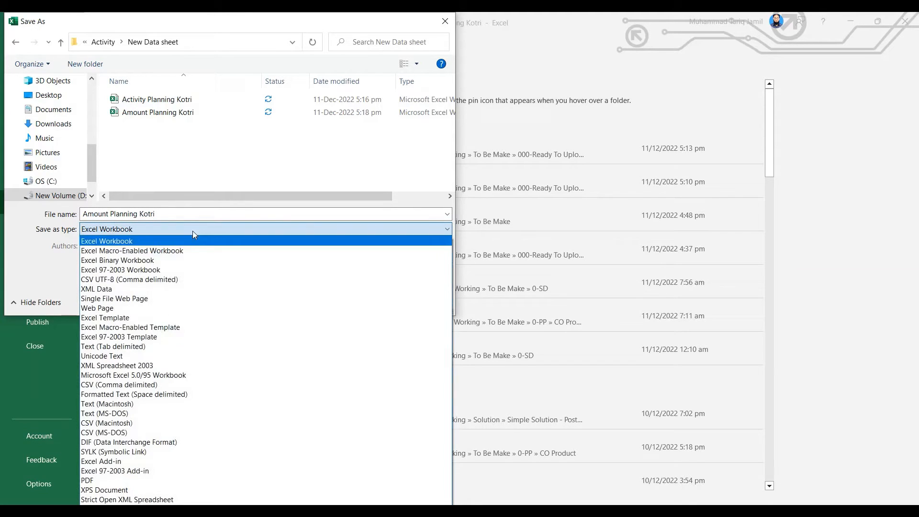
click(161, 351)
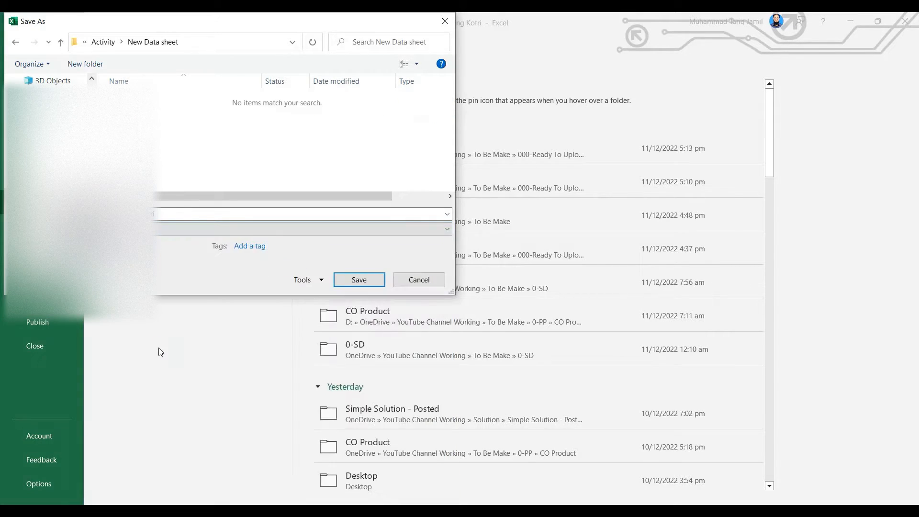
click(367, 281)
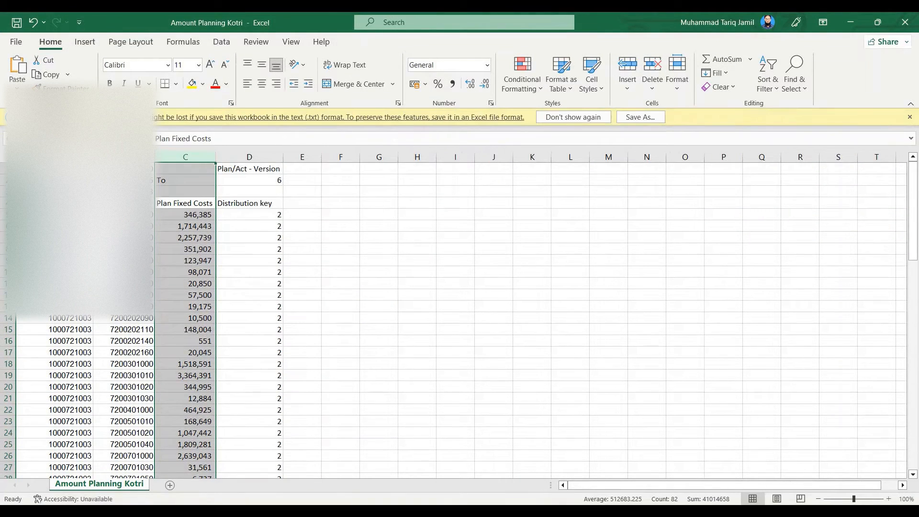
Switch to the Activity Planning Kotri workbook and open its Save As file dialog, dismissing any prompt that blocks it
click(311, 512)
click(497, 467)
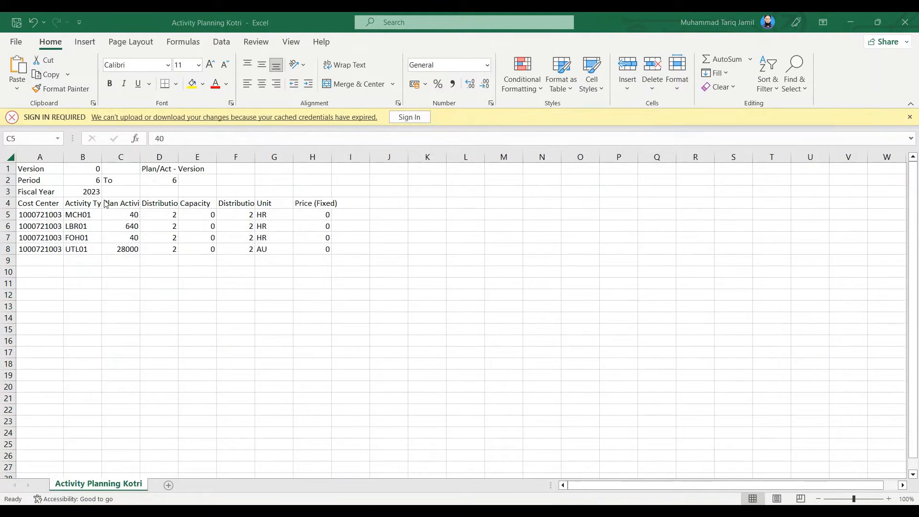
click(15, 42)
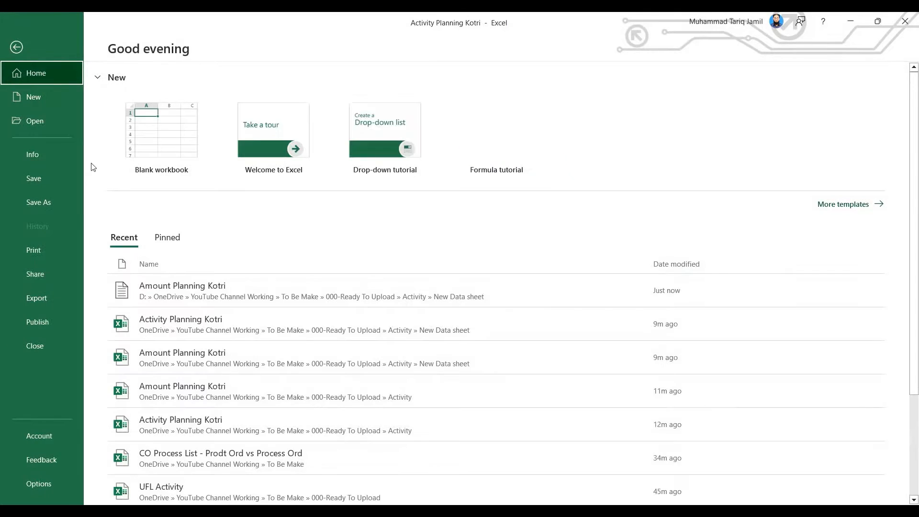
click(42, 204)
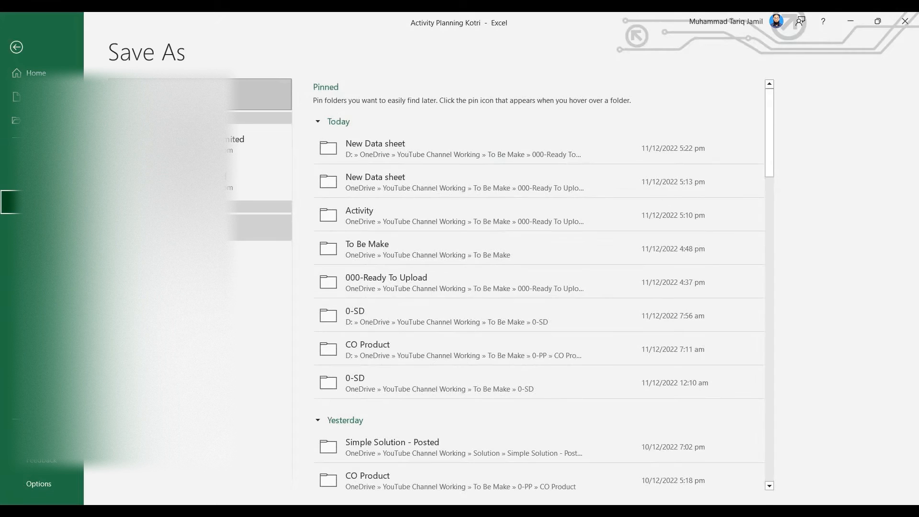
click(153, 284)
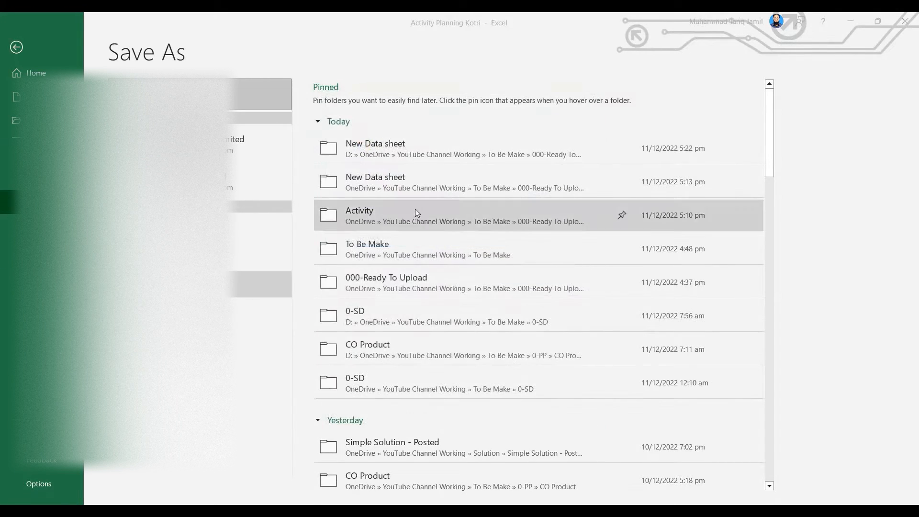
key(Return)
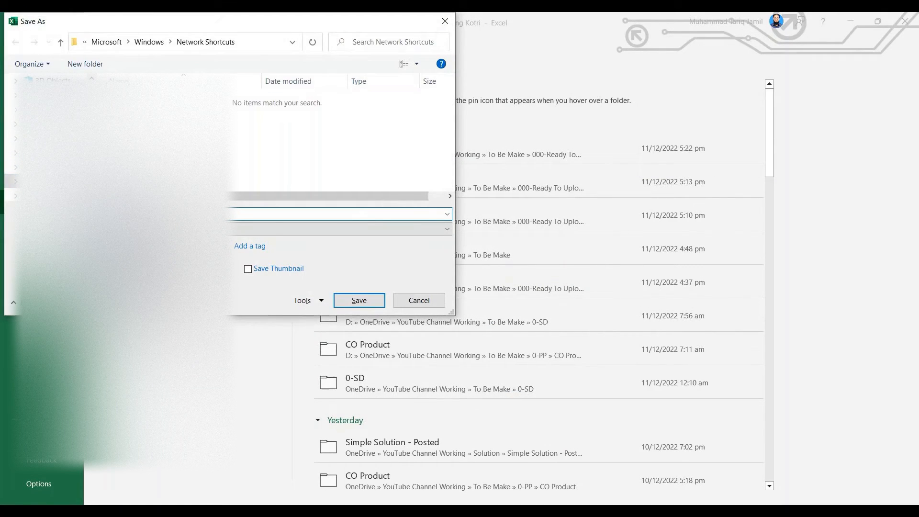
Save the Activity Planning Kotri workbook in Text (Tab delimited) format in the folder the dialog offers
click(191, 229)
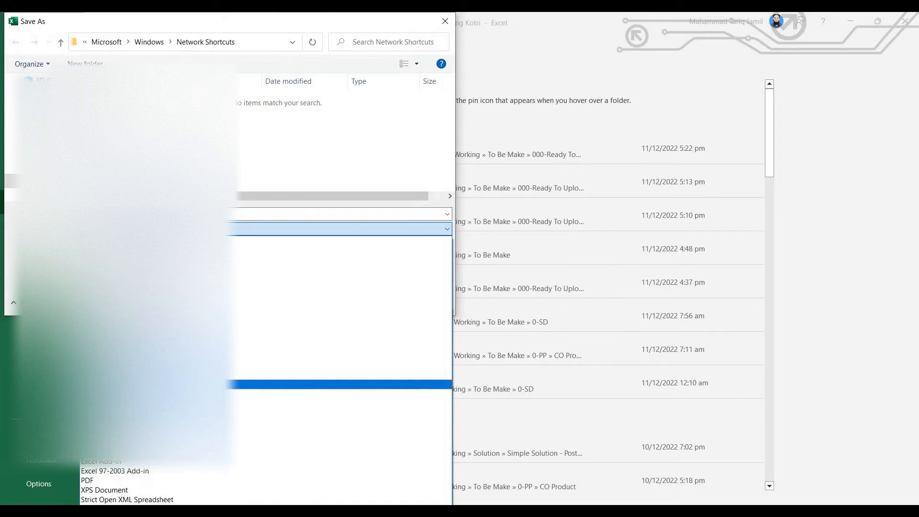
click(339, 345)
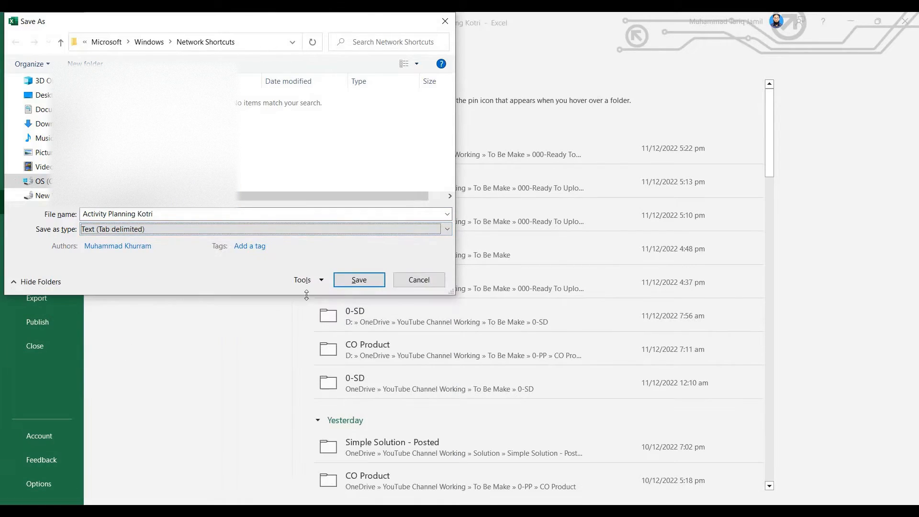
click(357, 284)
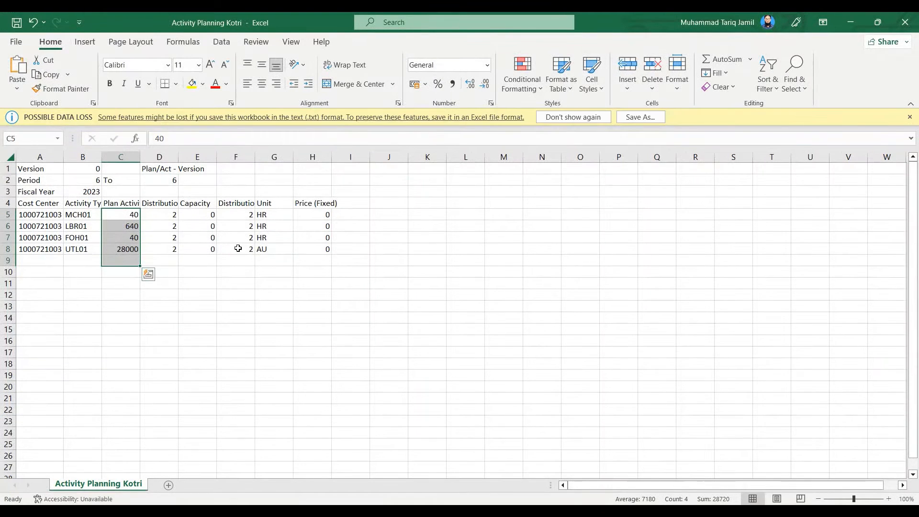
Switch to the New Data sheet folder in File Explorer and check it for the saved planning text files
click(288, 224)
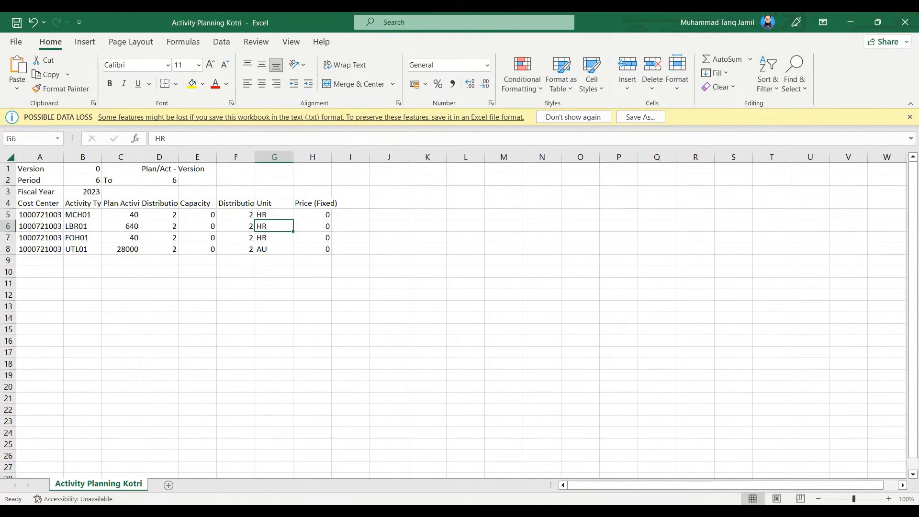
click(275, 506)
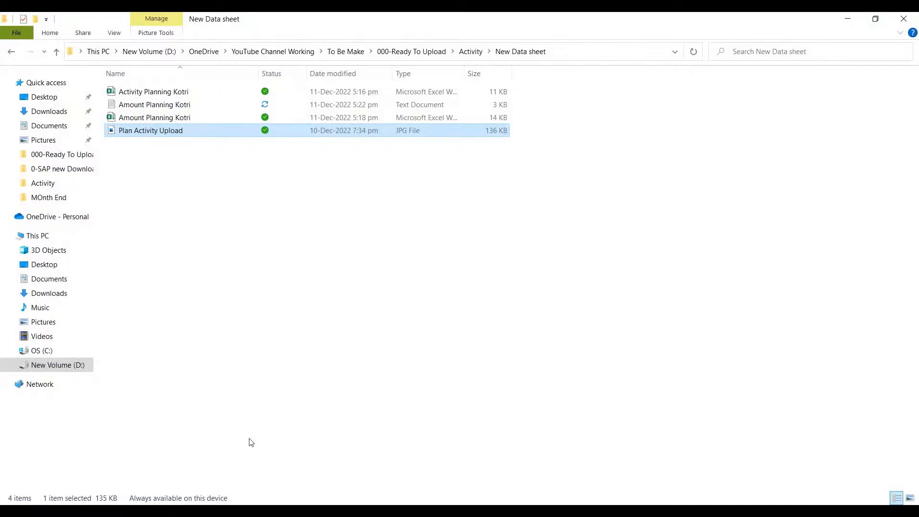
click(163, 105)
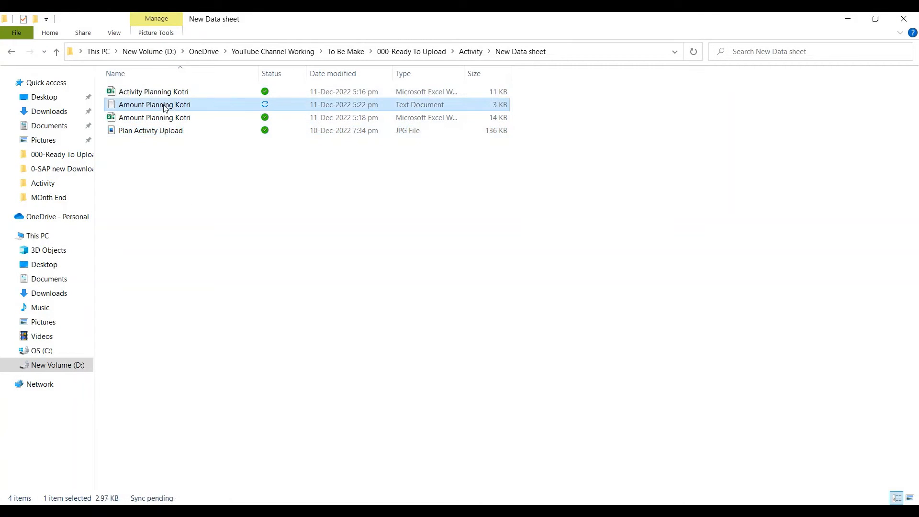
ctrl+click(154, 133)
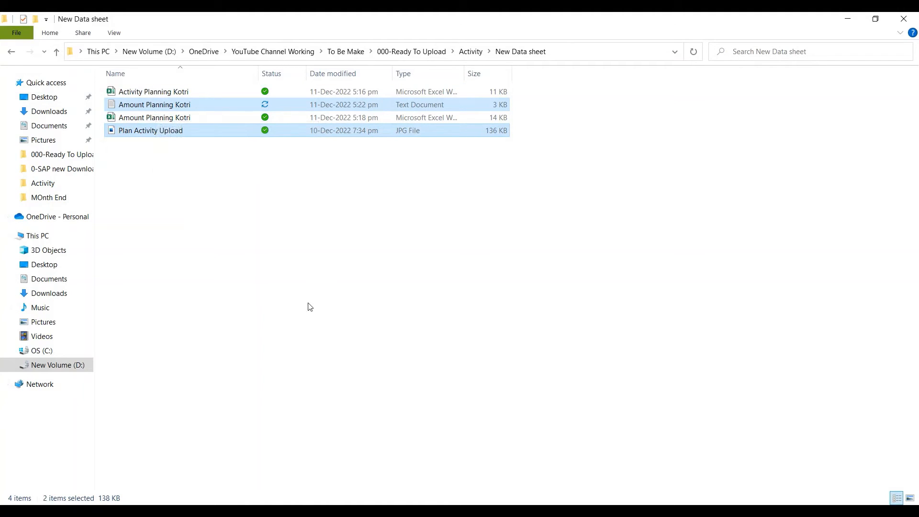
click(269, 218)
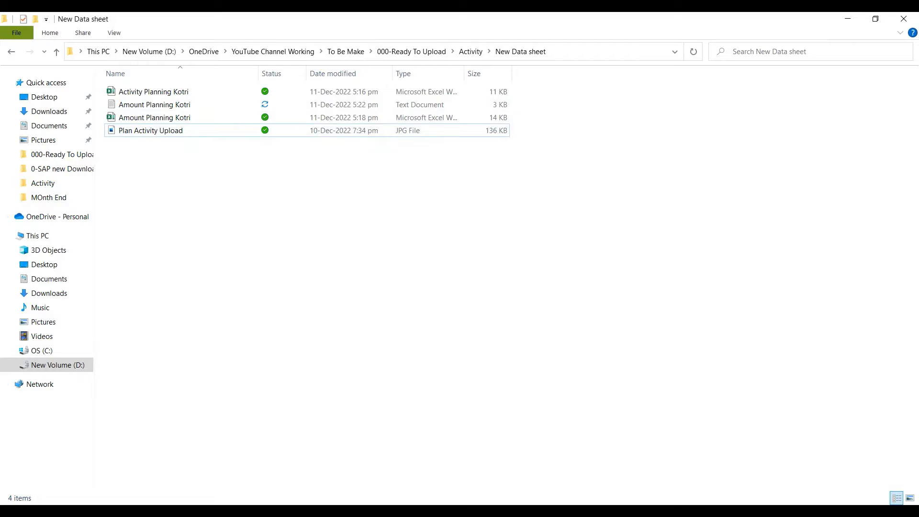
Try to permanently delete the Amount Planning Kotri text document from the New Data sheet folder
mouse_move(399, 511)
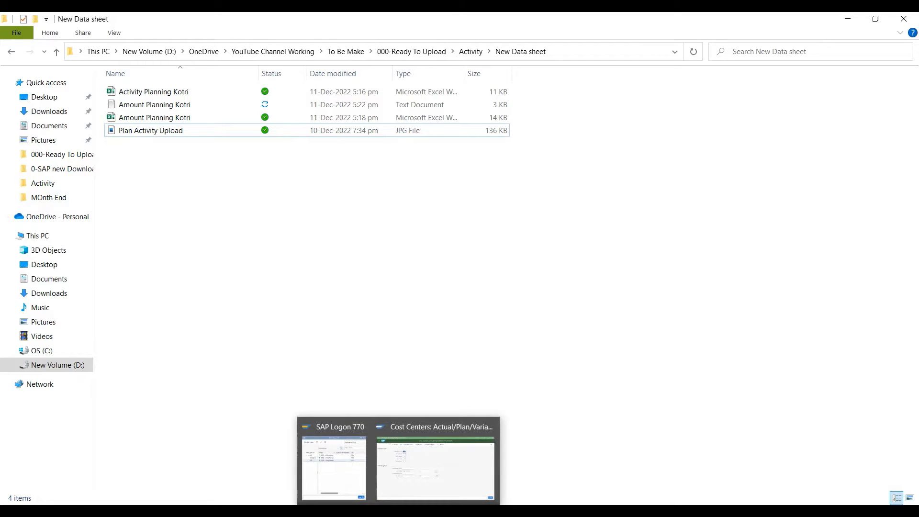
click(174, 107)
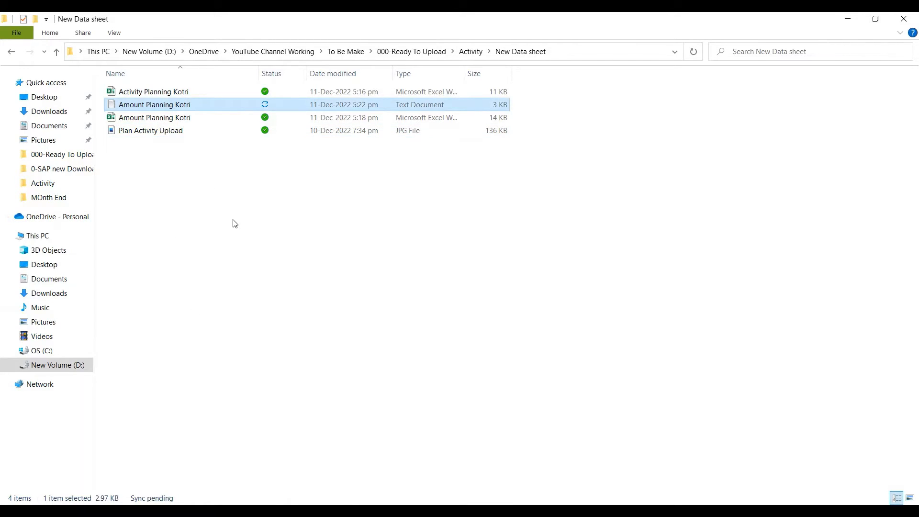
key(shift+Delete)
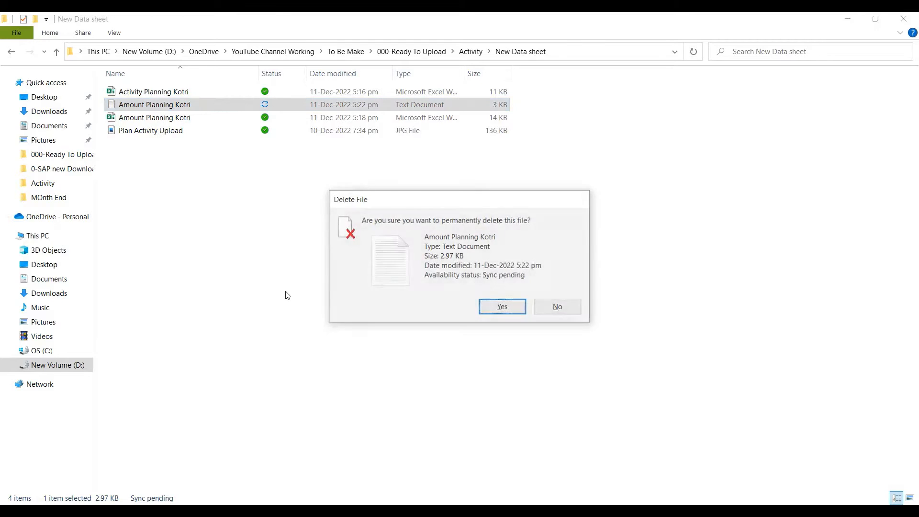
key(Return)
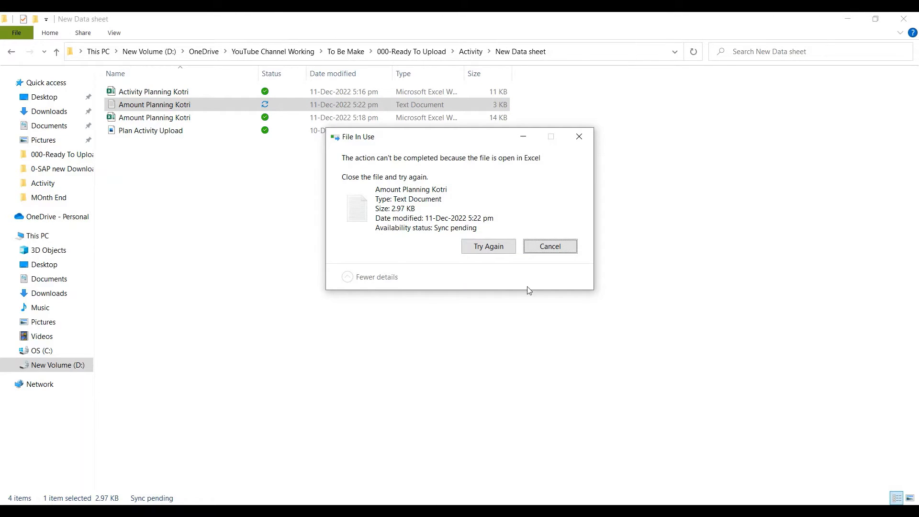
click(551, 247)
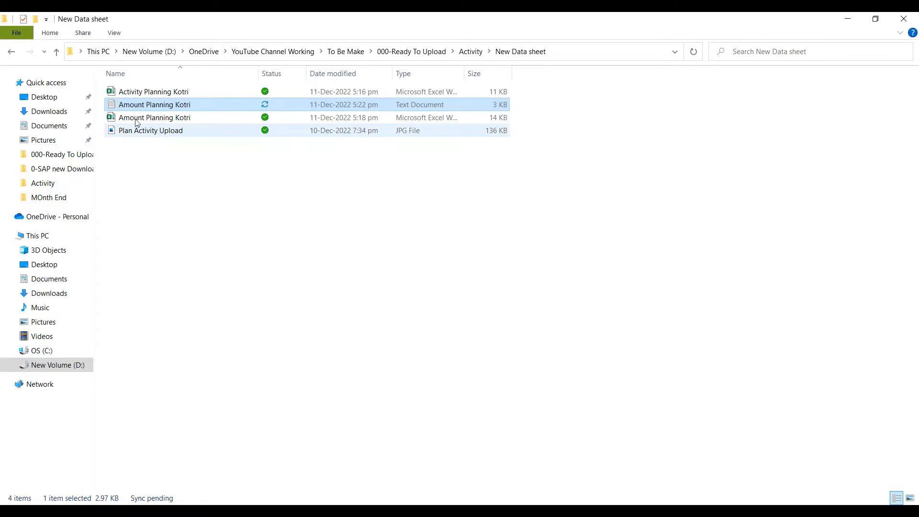
key(shift+Delete)
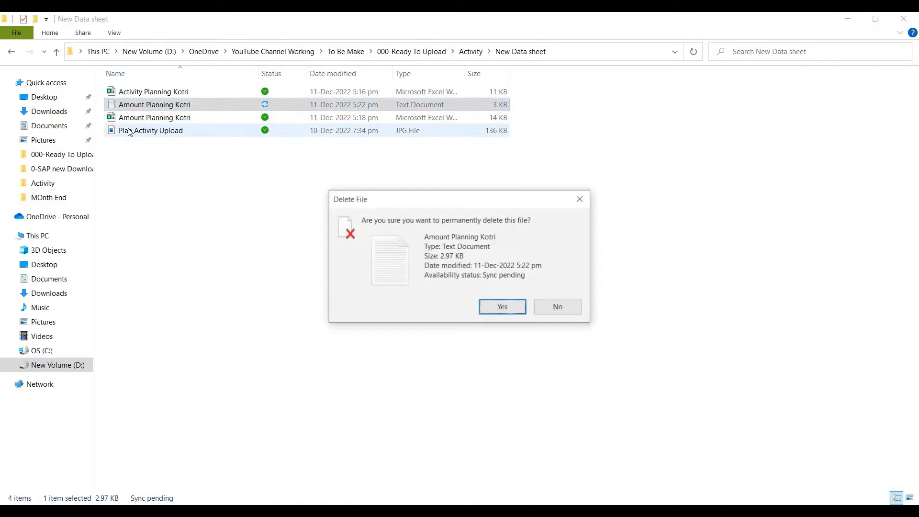
key(Return)
click(544, 245)
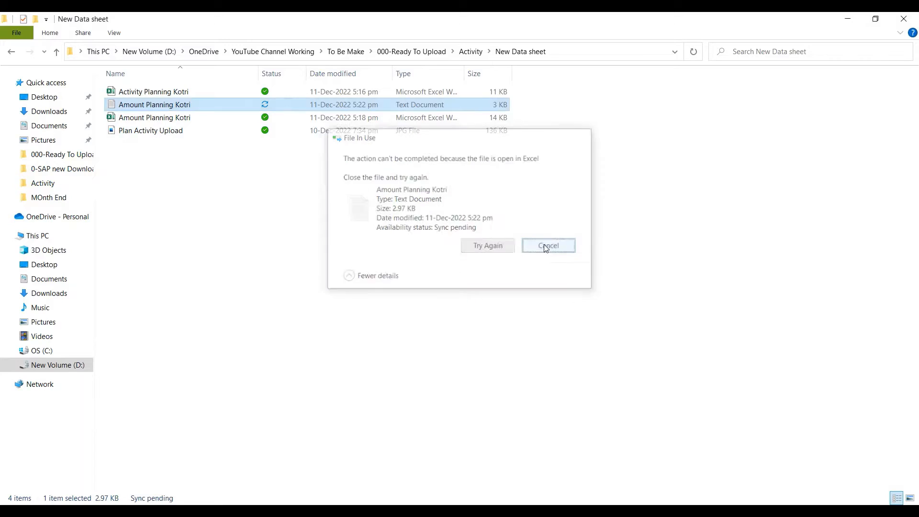
click(469, 242)
Save the Amount Planning Kotri sheet as Amount Planning Kotri-2, Text (Tab delimited), in the New Data sheet folder and check that folder in File Explorer
mouse_move(311, 510)
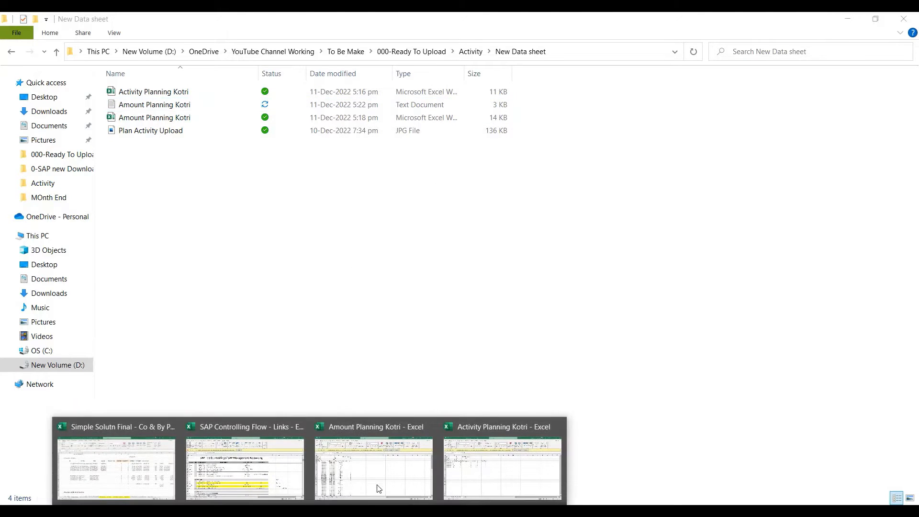
click(377, 486)
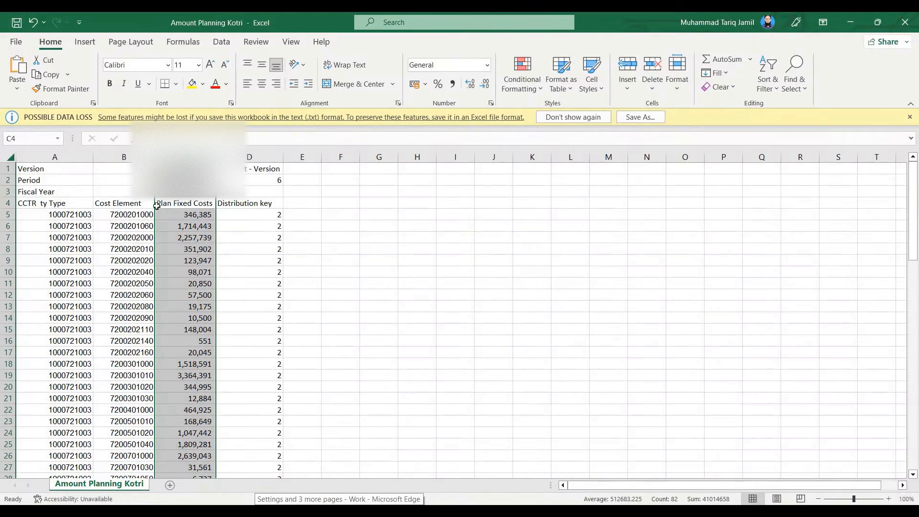
click(17, 42)
click(20, 42)
click(19, 41)
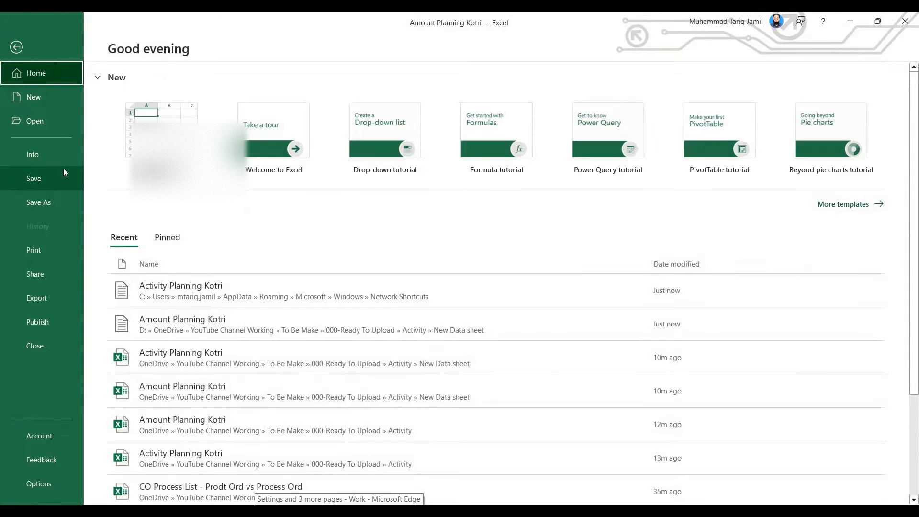
click(46, 202)
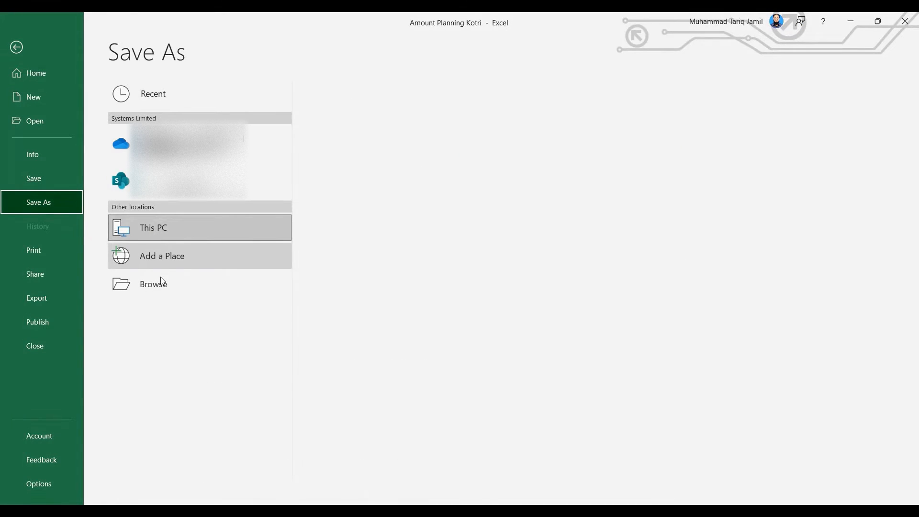
click(158, 284)
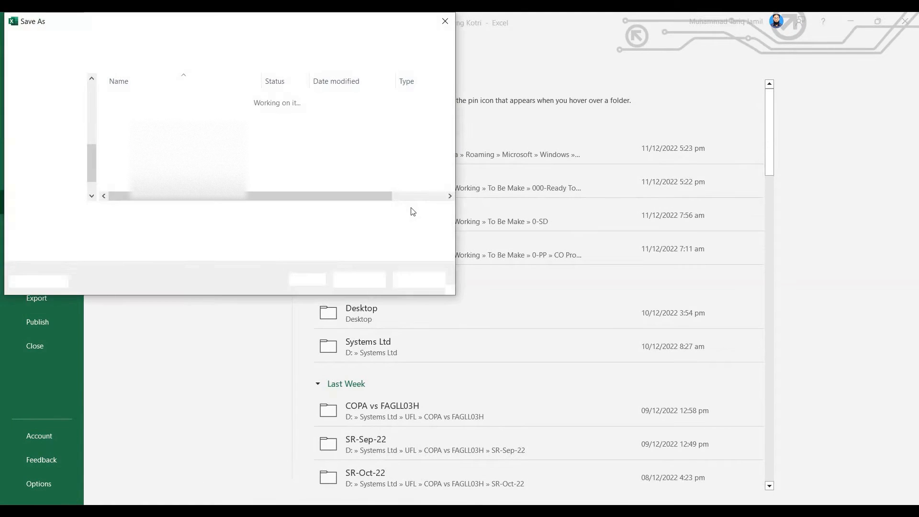
key(Escape)
click(415, 185)
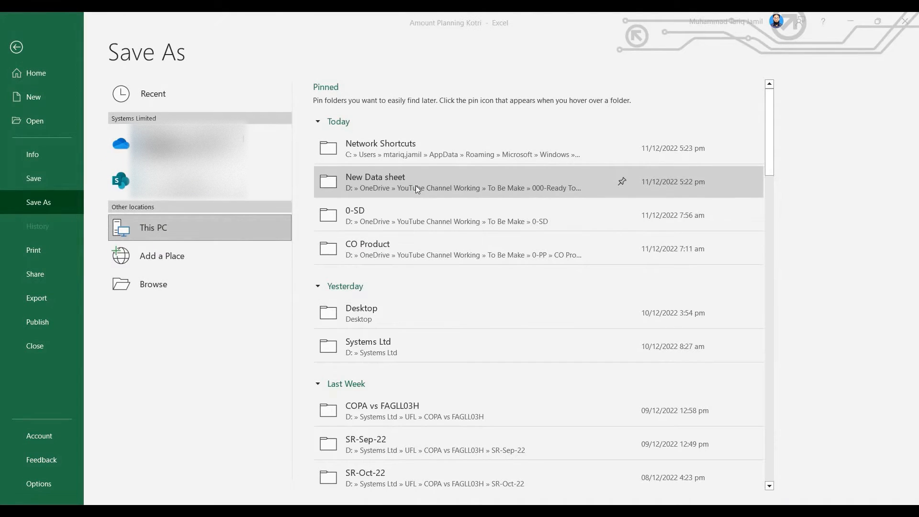
click(190, 215)
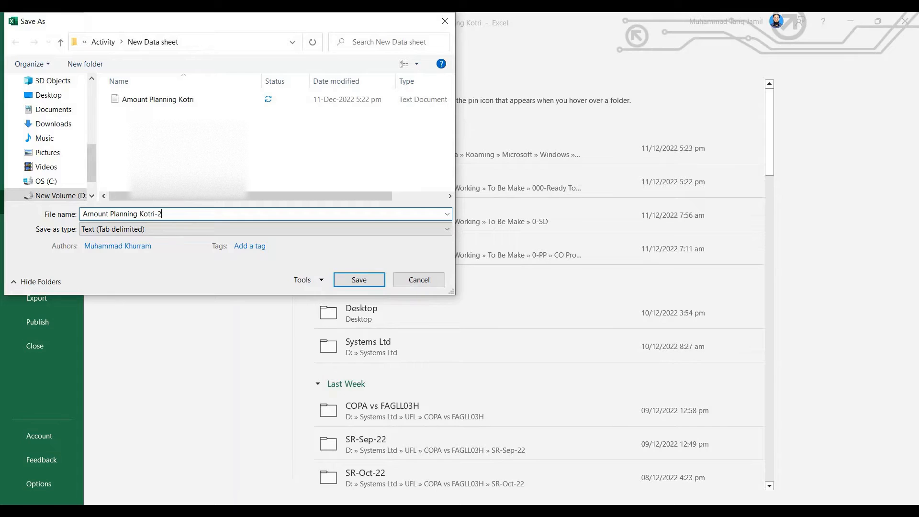
key(Return)
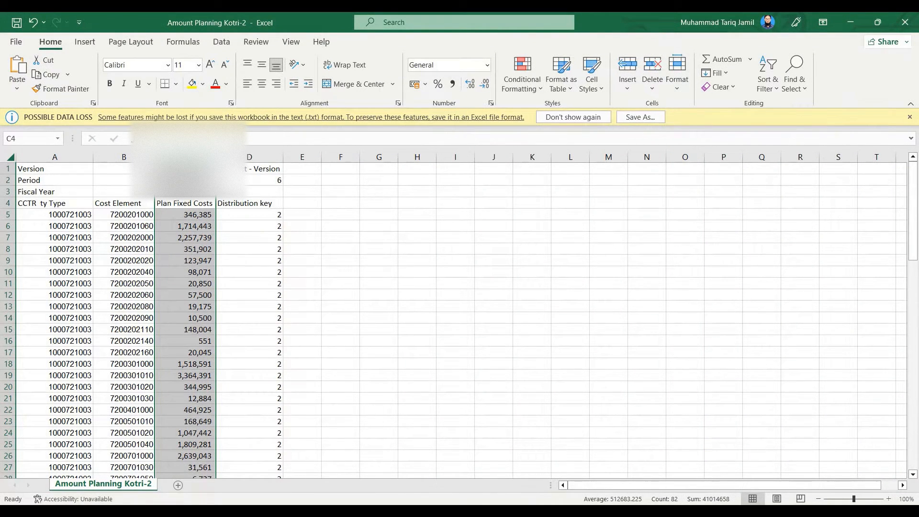
click(286, 511)
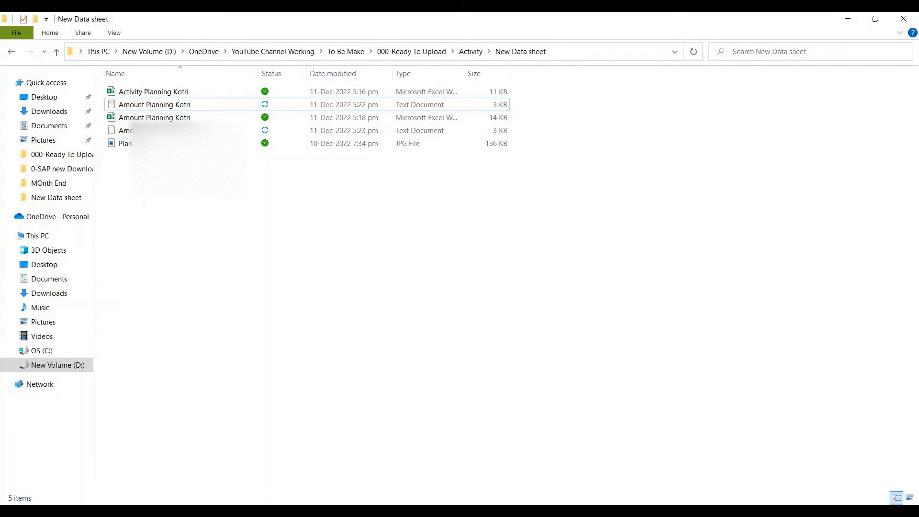
Switch to the Activity Planning Kotri workbook and save it as Activity Planning Kotri-2, Text (Tab delimited), in the New Data sheet folder
mouse_move(312, 511)
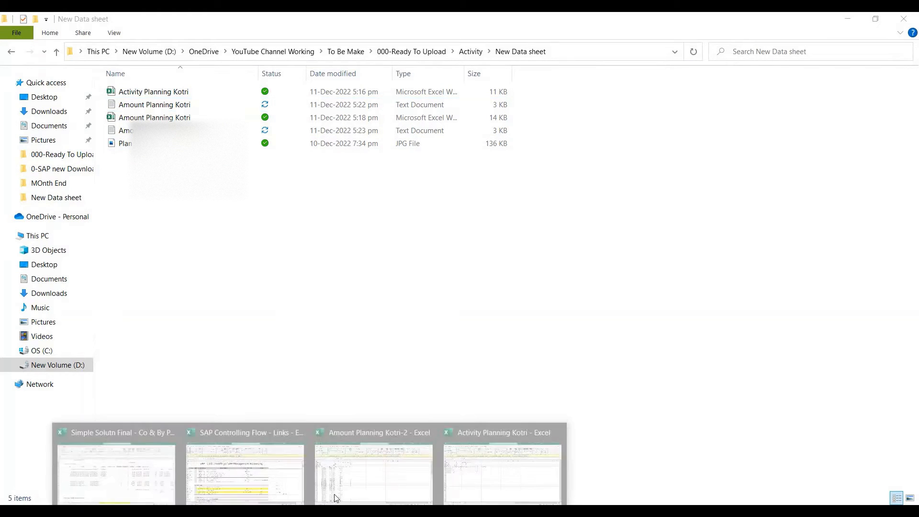
click(509, 473)
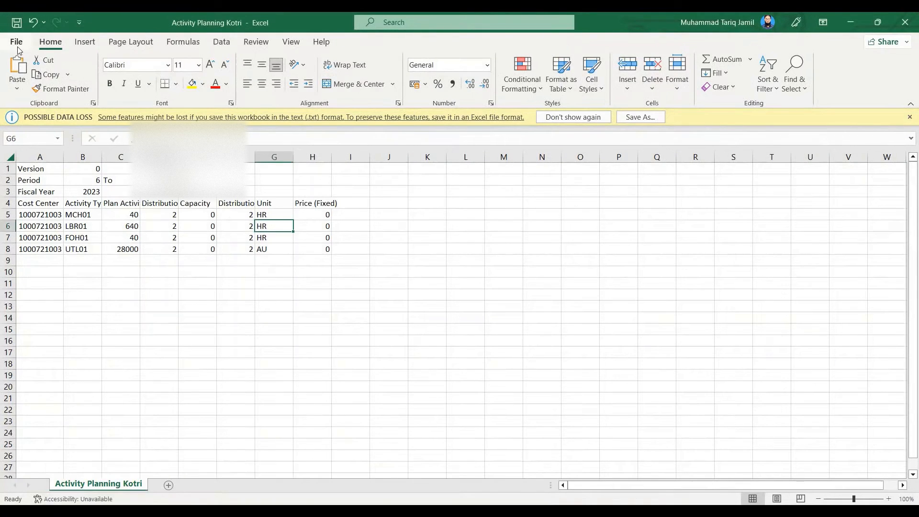
click(15, 42)
click(58, 199)
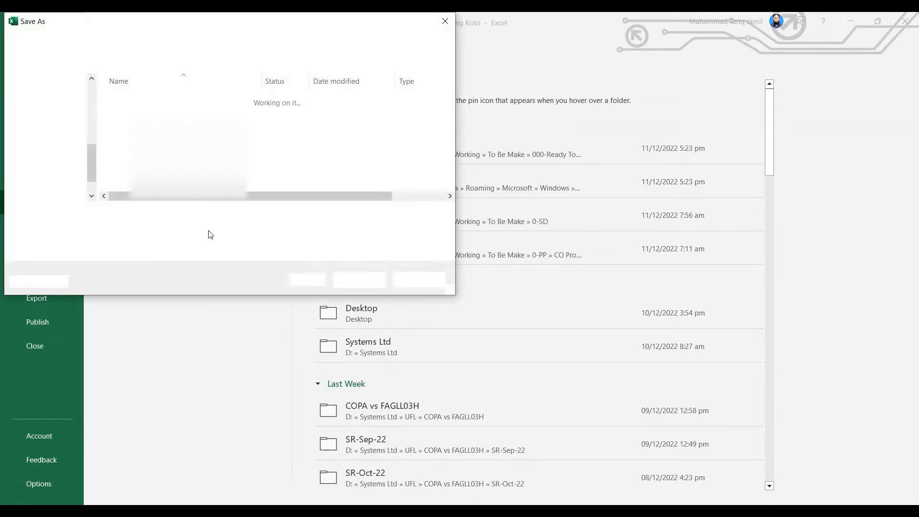
click(190, 215)
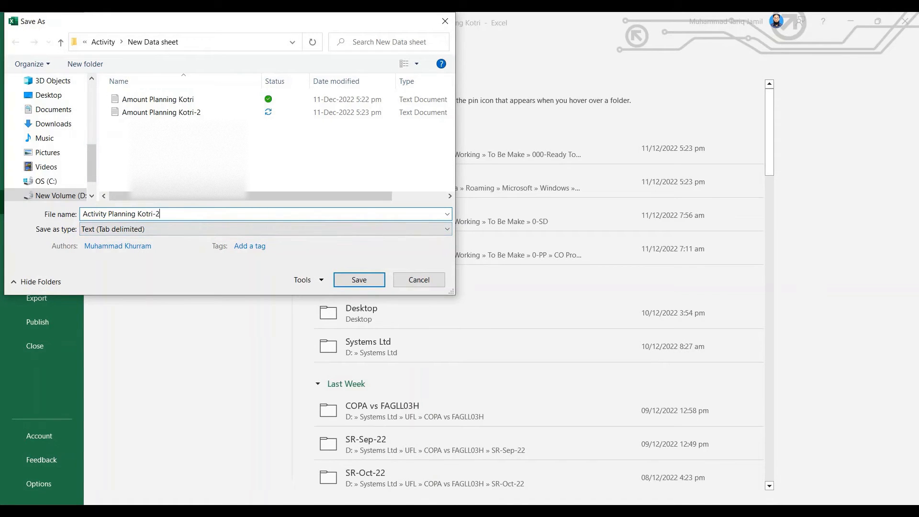
text(-2)
key(Return)
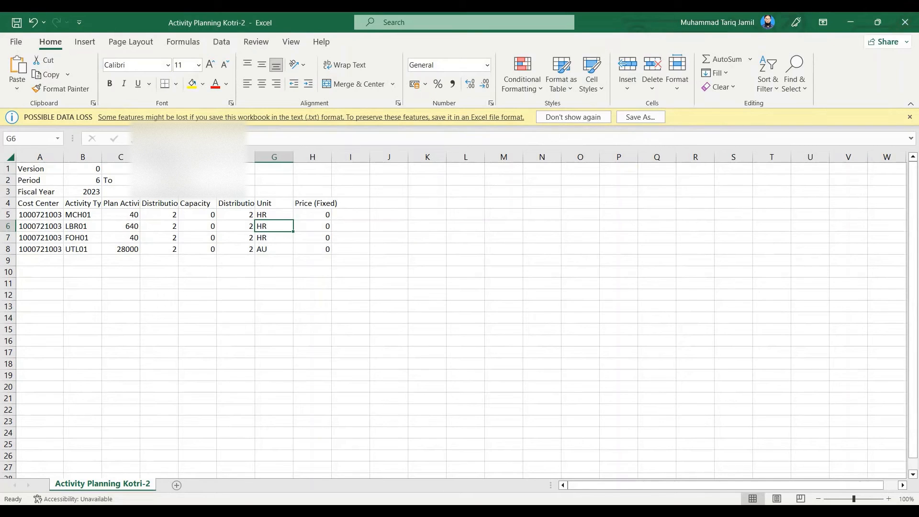
Switch to the SAP GUI session at the cost center report selection, try to open a new GUI window, and dismiss any error
key(alt+Tab)
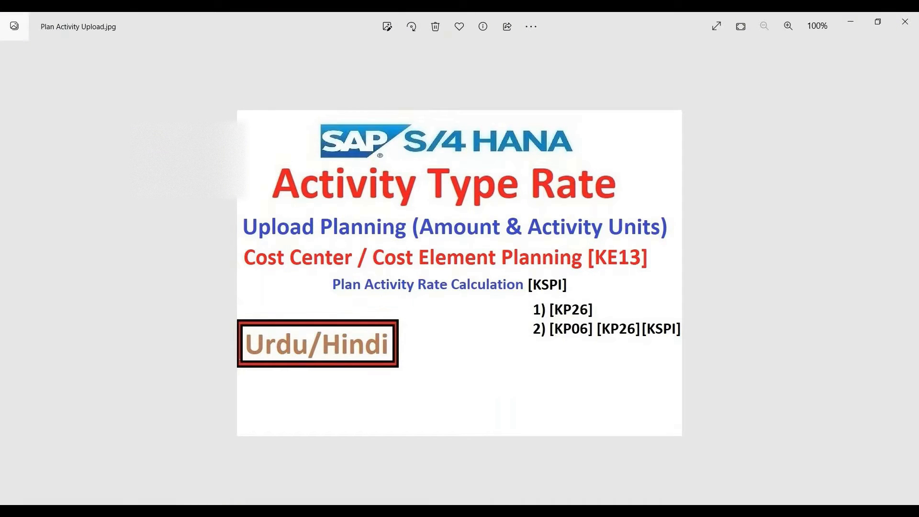
click(399, 512)
click(413, 494)
click(15, 27)
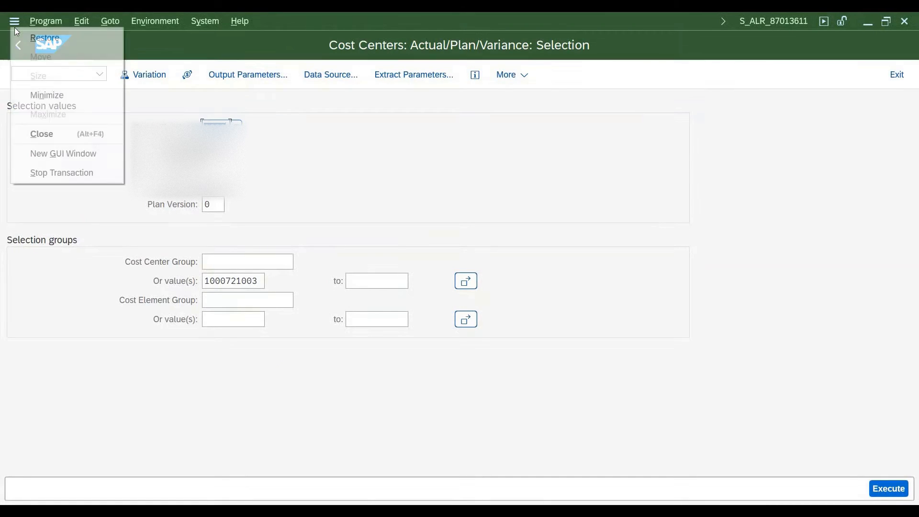
click(64, 154)
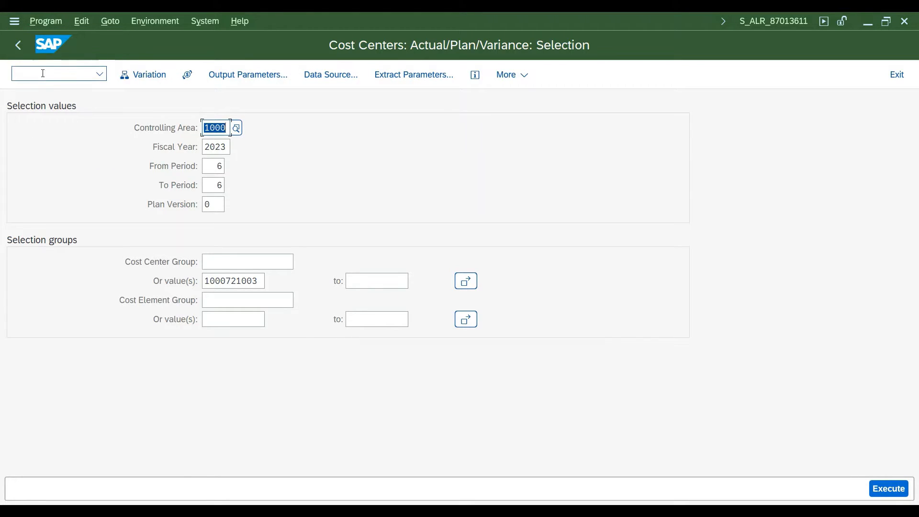
click(19, 46)
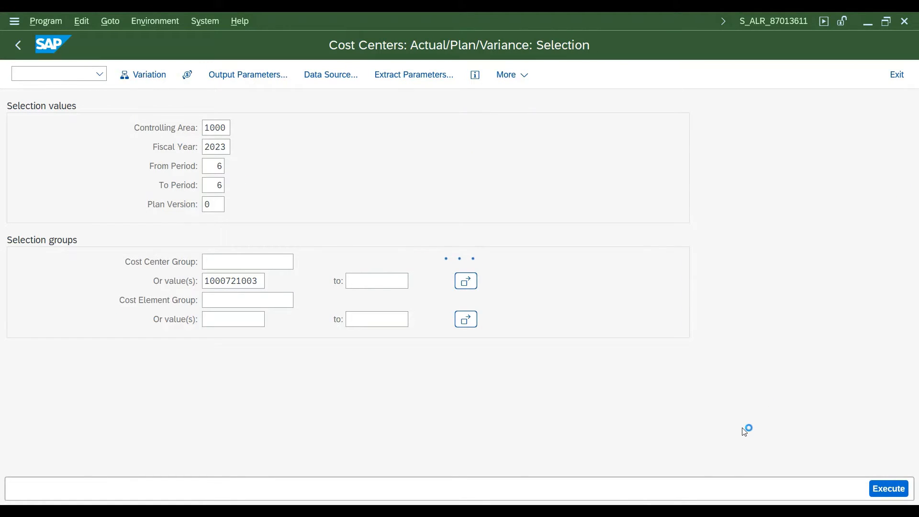
key(XF86MonBrightnessDown)
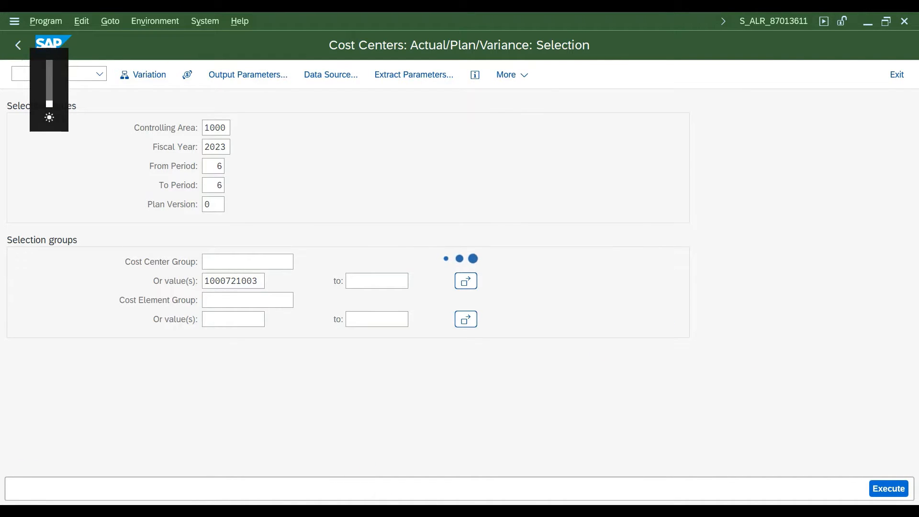
mouse_move(458, 511)
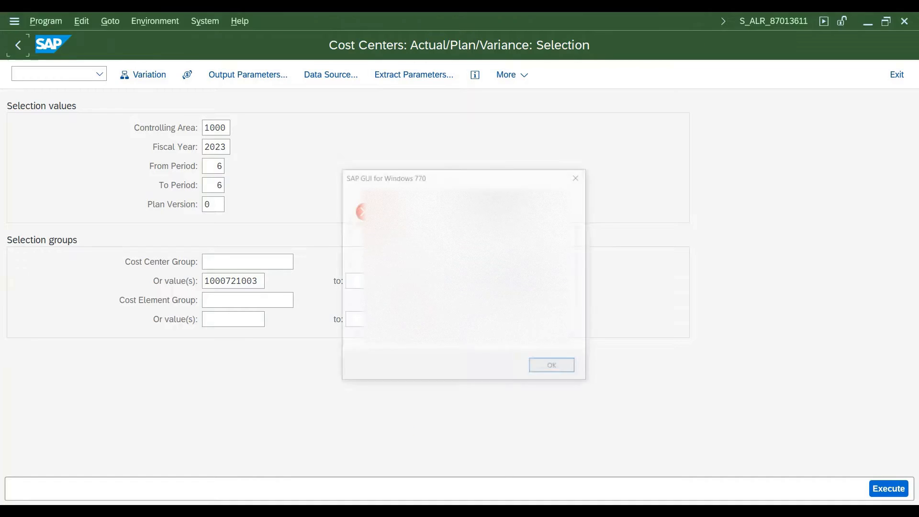
click(549, 368)
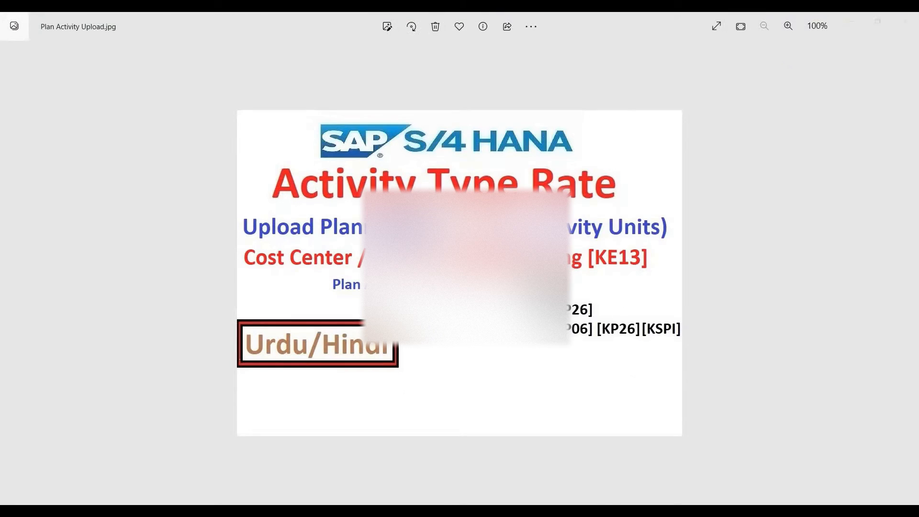
Switch to SAP Logon and log on to the QS4 system with the user name and password, confirming the preselected multiple-logon option
click(440, 509)
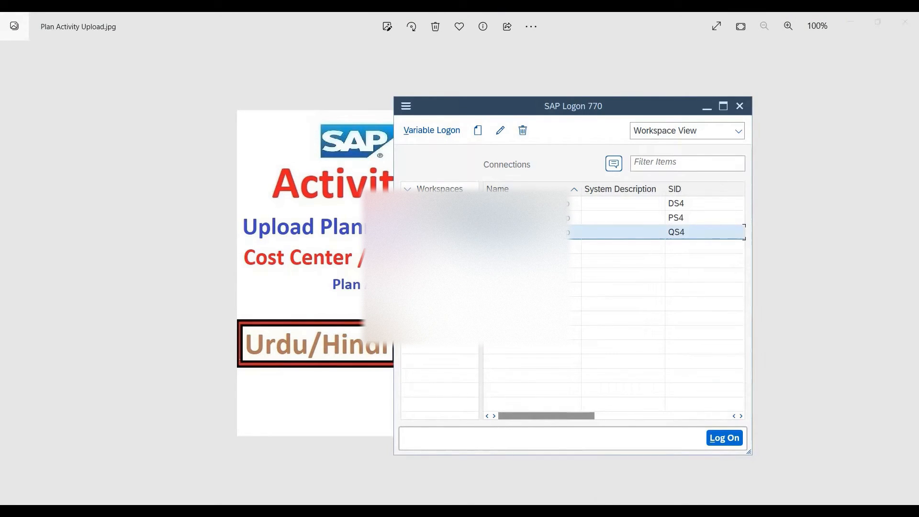
double_click(517, 232)
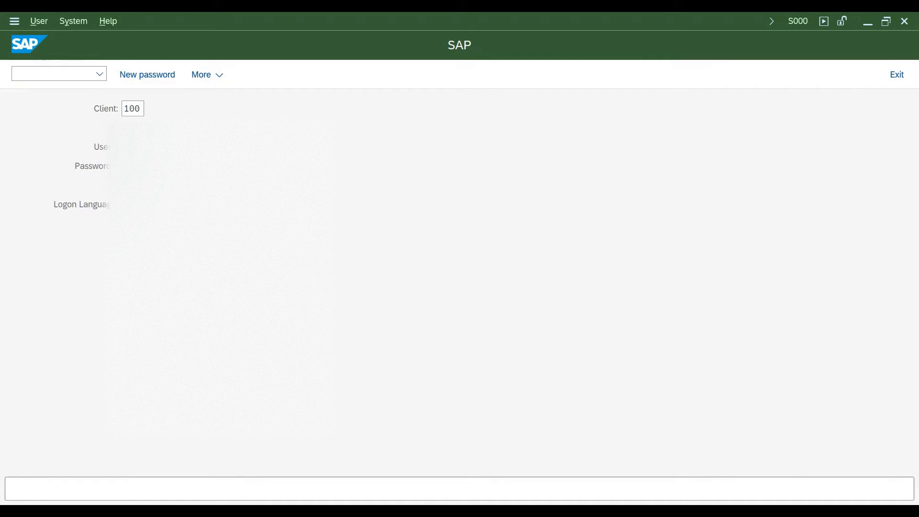
key(Return)
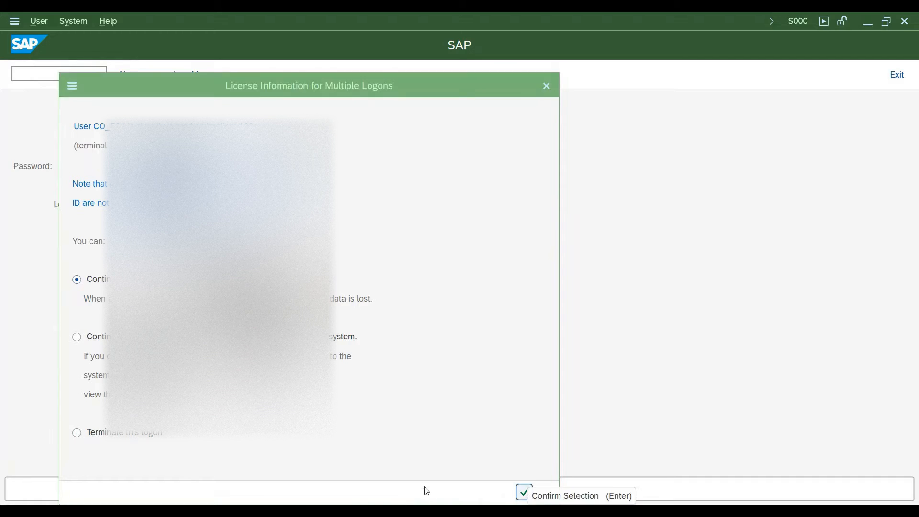
click(524, 492)
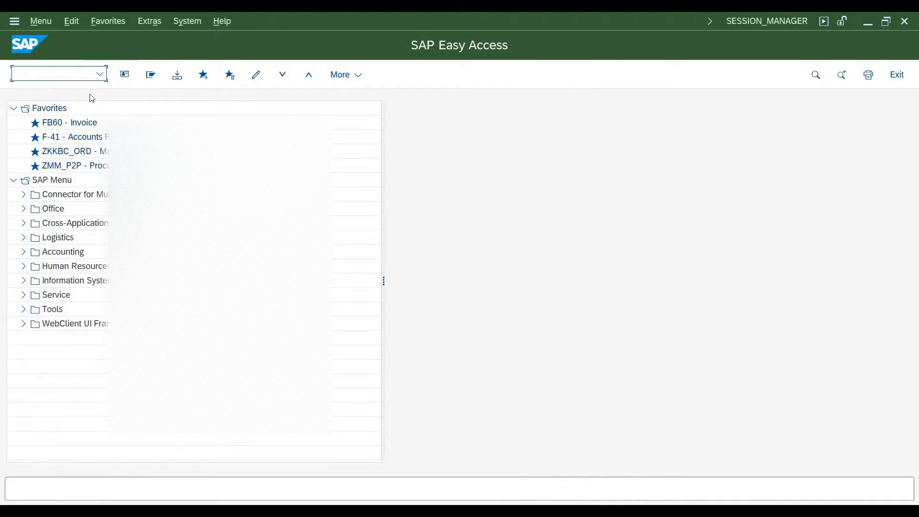
Start transaction KE13 and open the file selection for the path of the single file to import
text(ke13)
key(Return)
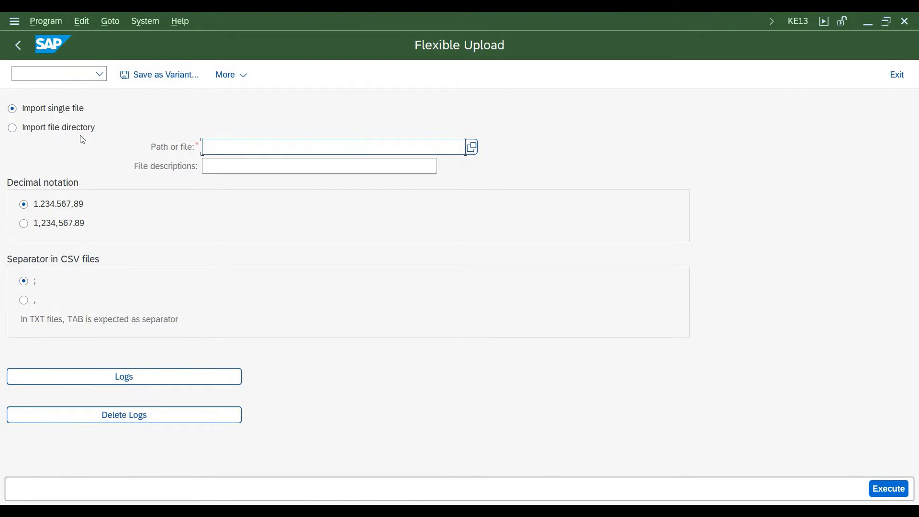
click(473, 146)
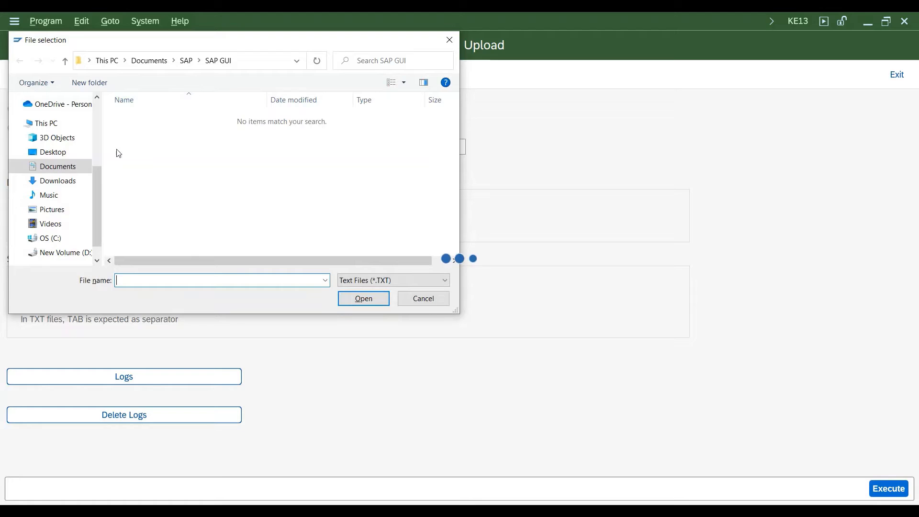
Choose the Amount Planning Kotri-2 text file from the OneDrive New Data sheet folder on drive D as the file to import
click(58, 254)
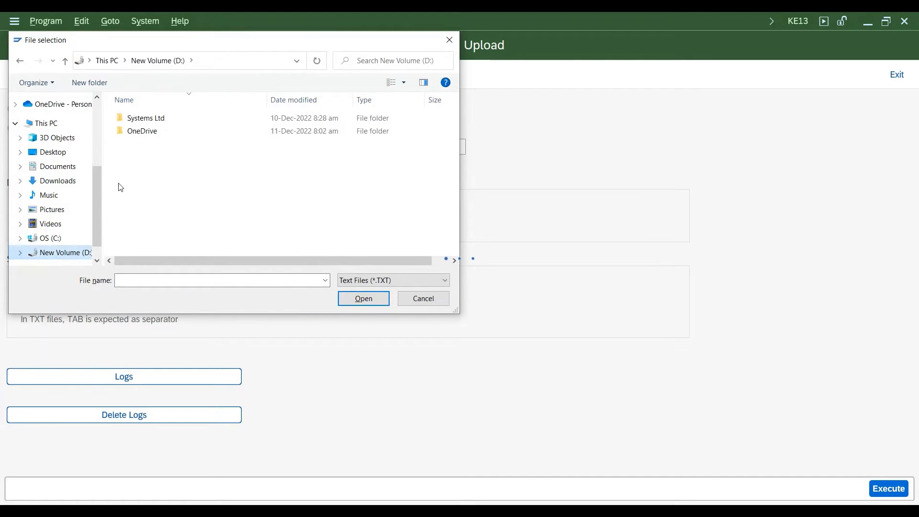
double_click(144, 133)
double_click(158, 172)
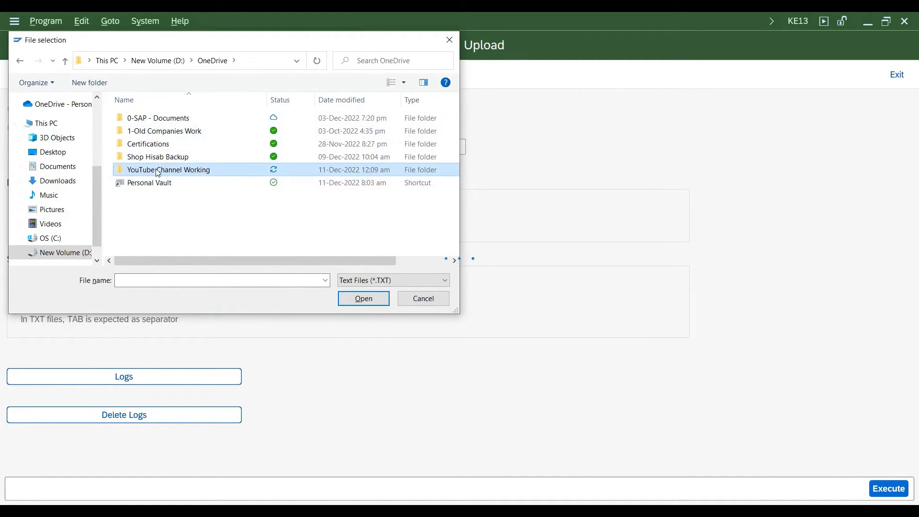
click(148, 157)
double_click(147, 150)
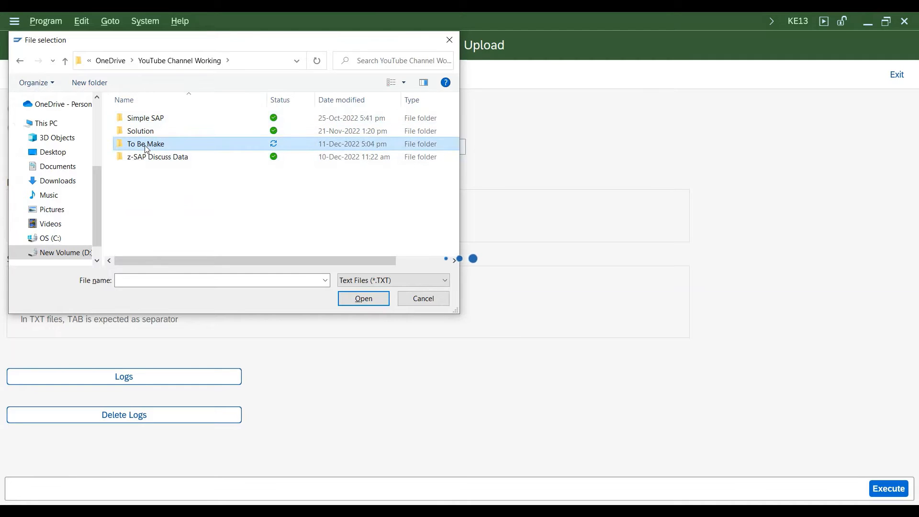
click(156, 123)
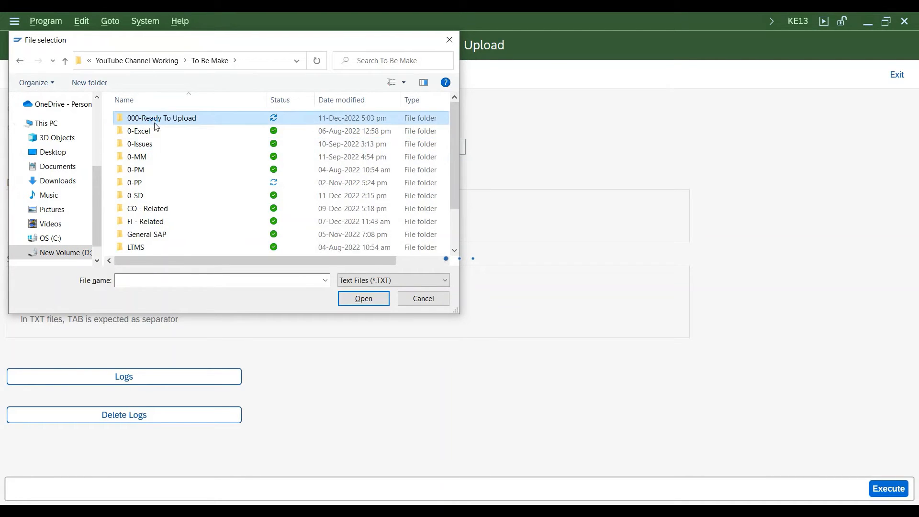
double_click(154, 123)
click(140, 121)
double_click(139, 121)
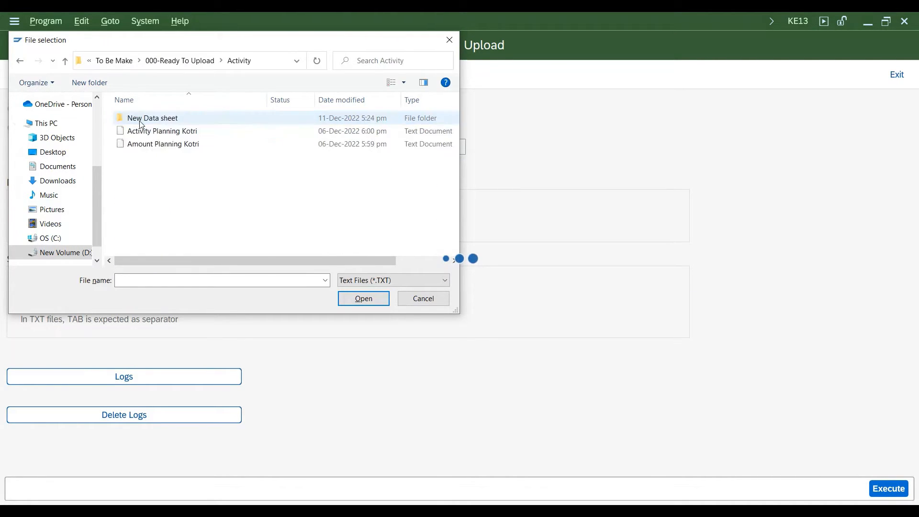
click(139, 121)
double_click(139, 121)
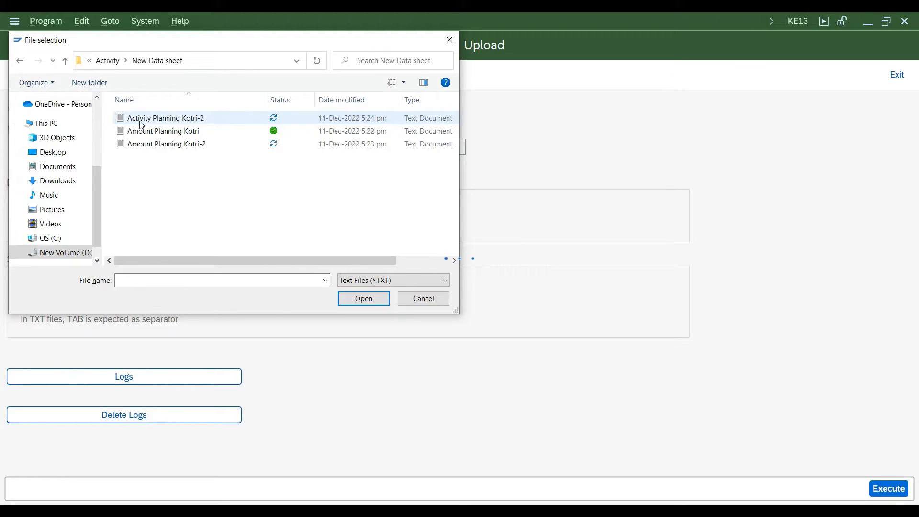
click(166, 146)
double_click(166, 146)
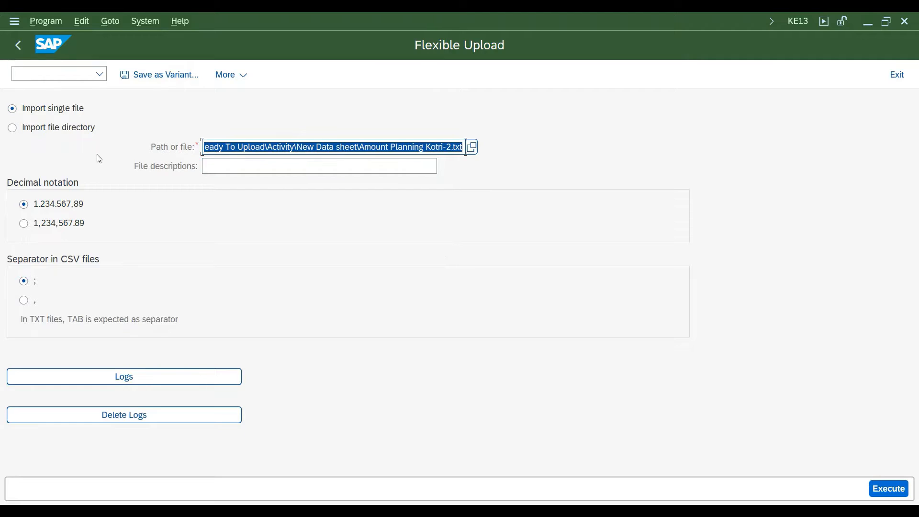
Assign the AMOUNTPLAN file description to the file being imported
click(430, 167)
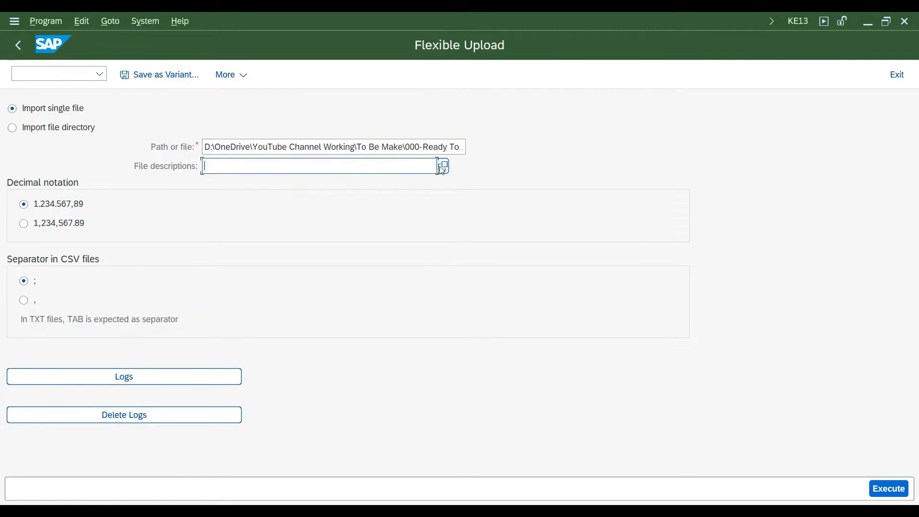
click(441, 167)
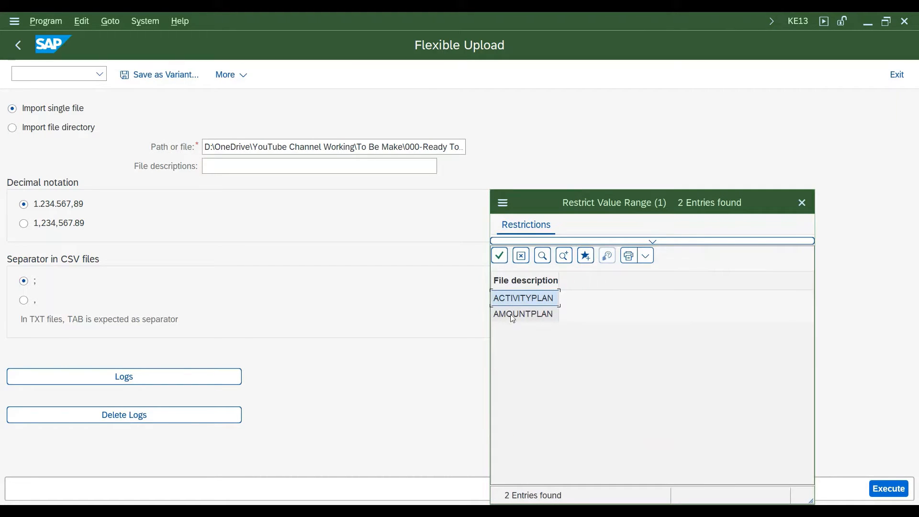
double_click(513, 314)
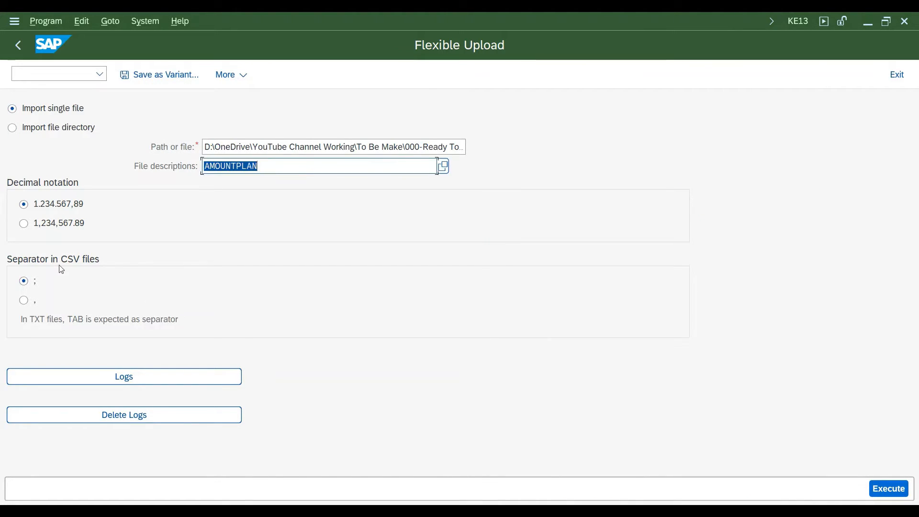
Check the number format in the Amount Planning Kotri-2 workbook and set the upload's decimal notation to 1,234,567.89
mouse_move(309, 507)
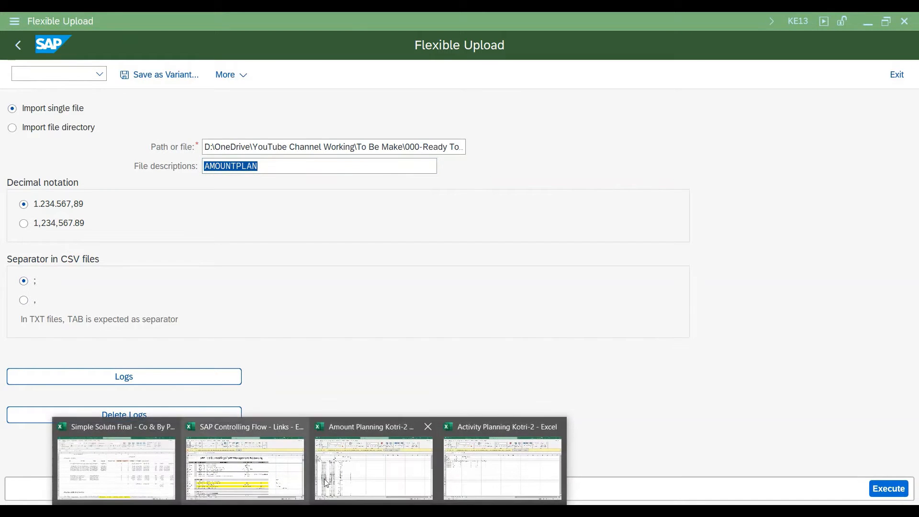
click(374, 455)
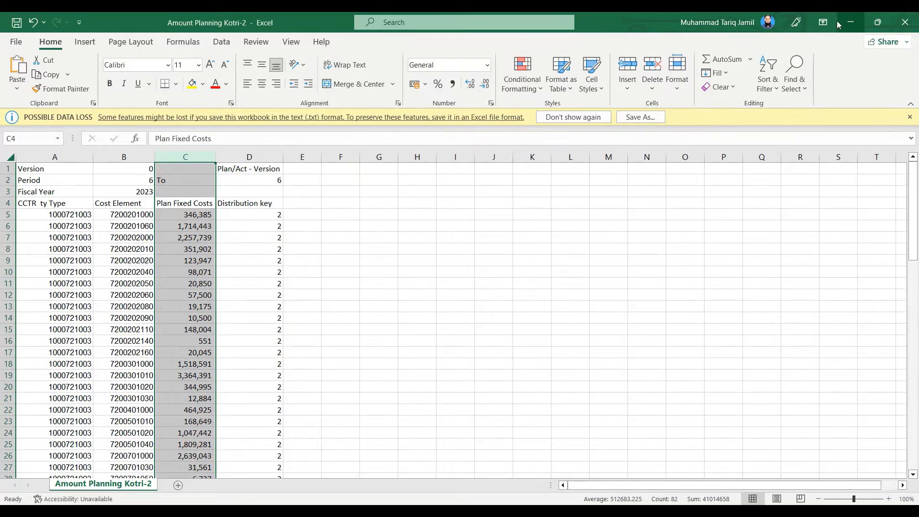
click(851, 22)
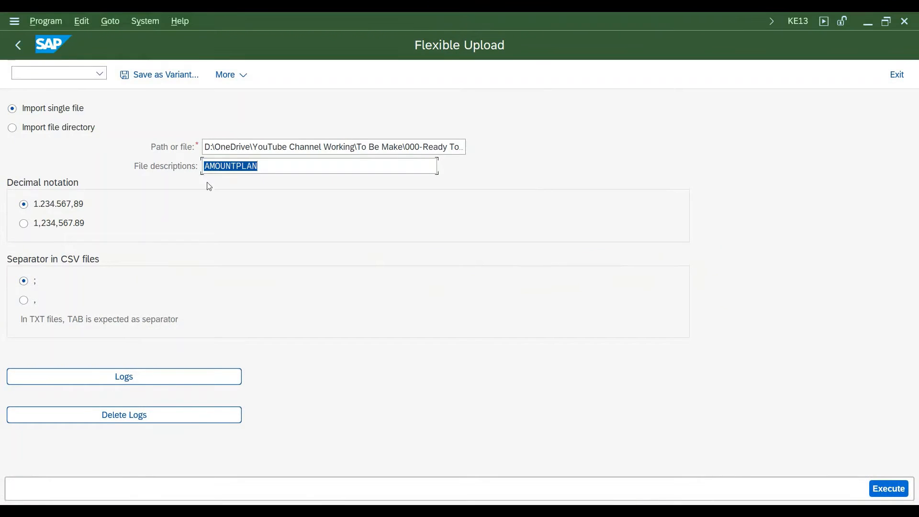
click(27, 228)
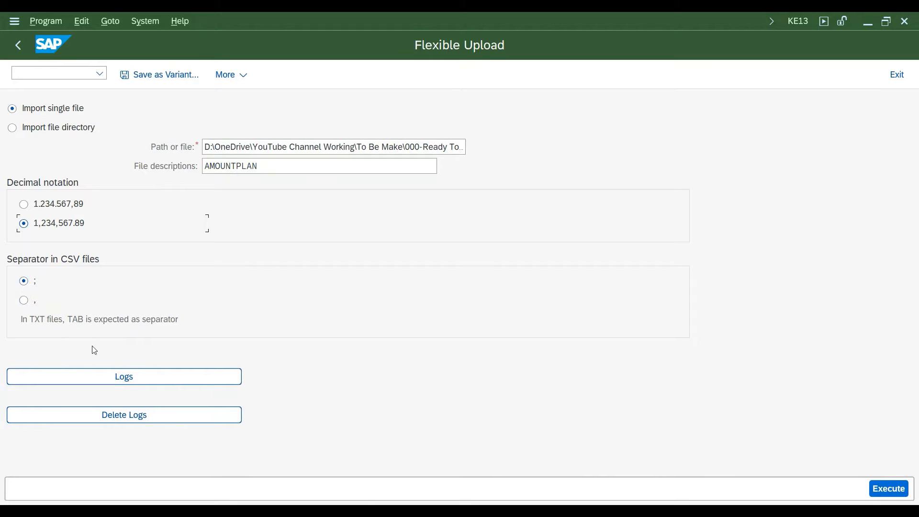
Execute the amount plan upload, allow access to the text file, and return from the result list to the upload selection
click(889, 493)
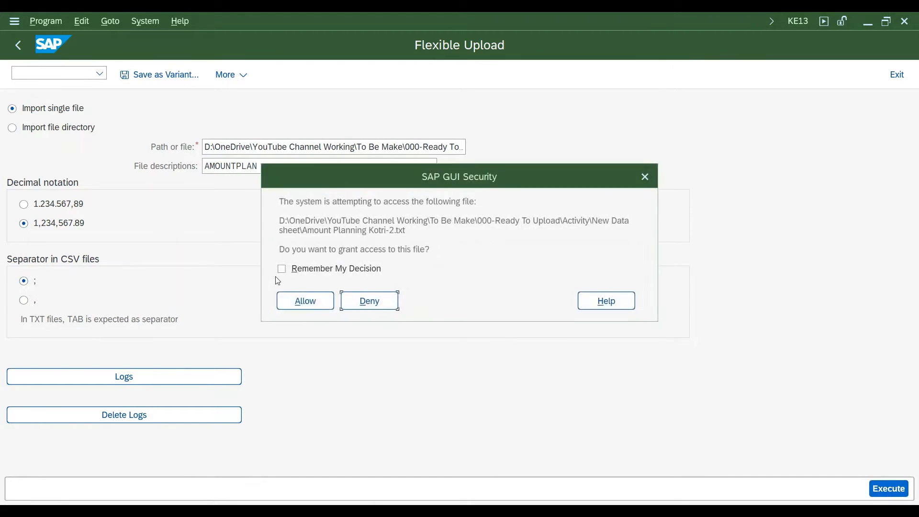
click(307, 306)
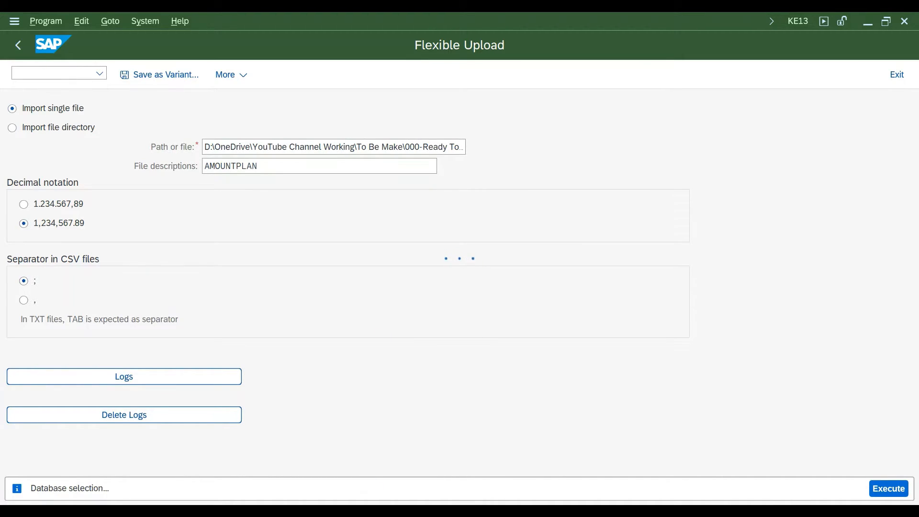
mouse_move(398, 511)
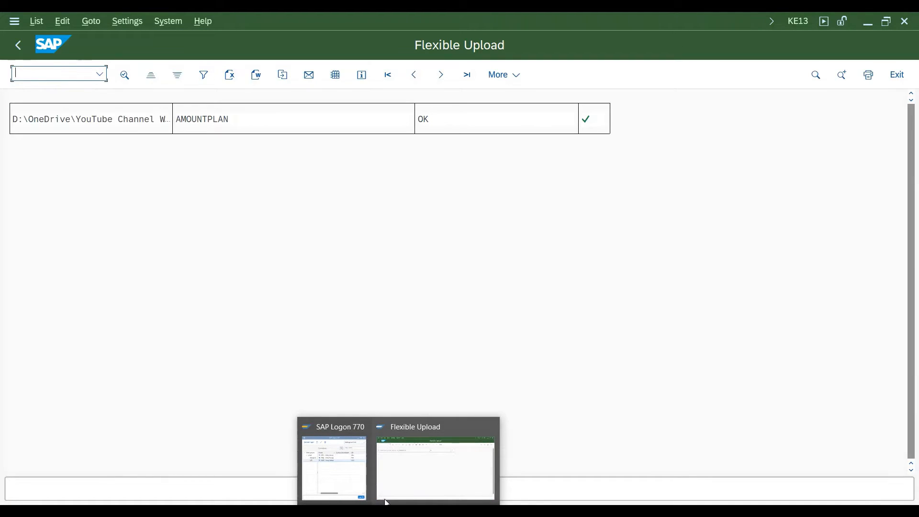
click(18, 45)
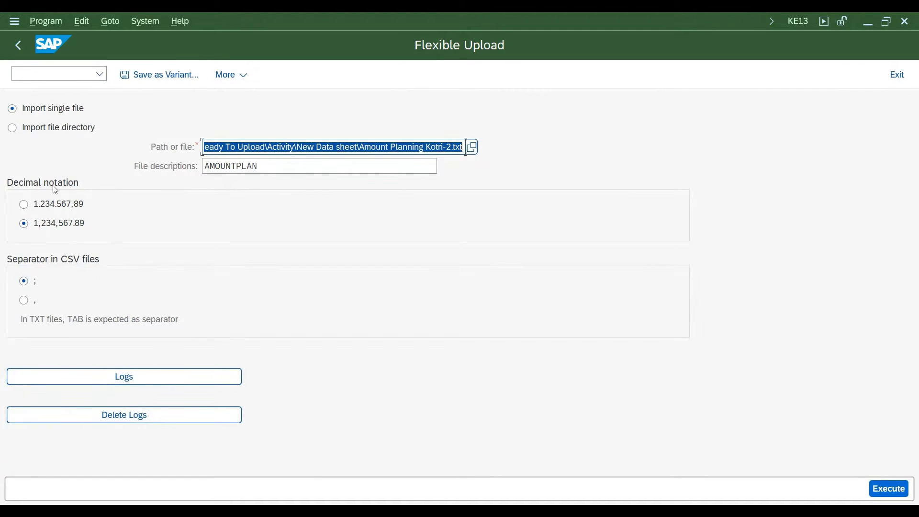
Copy the cost center number from cell A5 of the Amount Planning Kotri-2 workbook and switch back to the SAP upload window
click(310, 511)
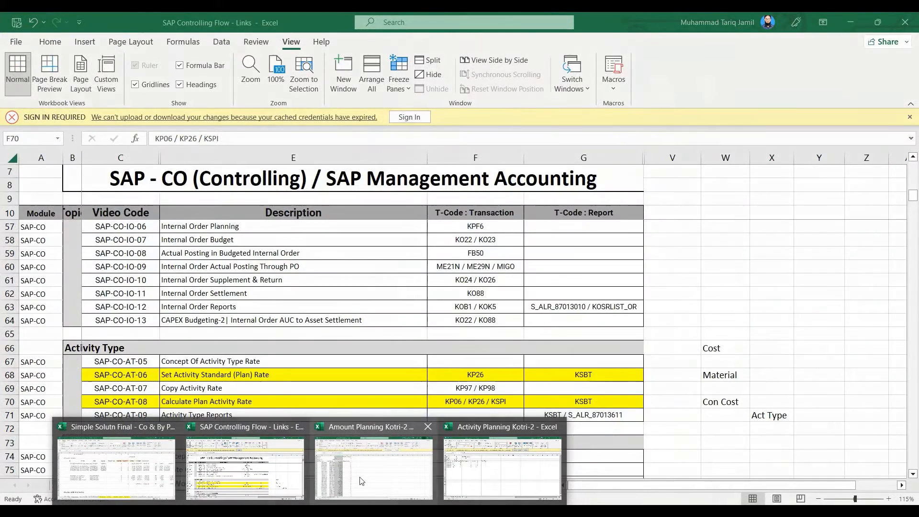
click(362, 481)
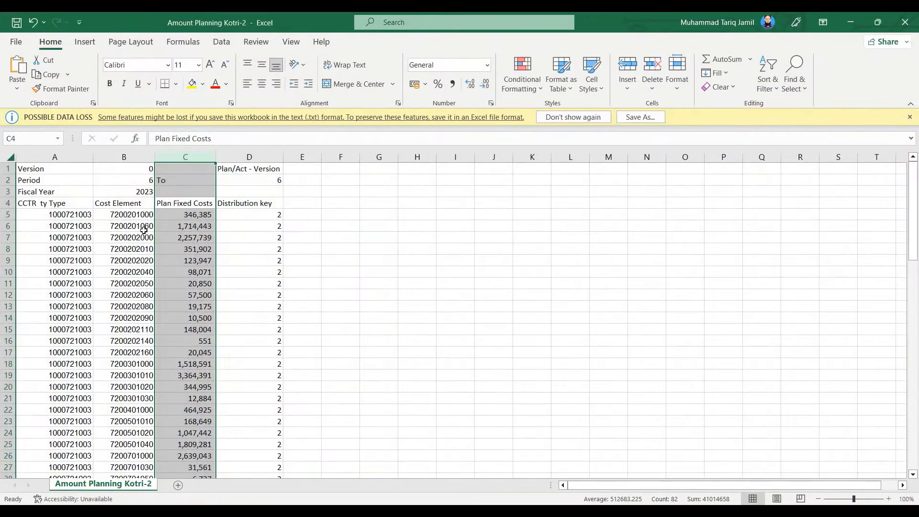
click(132, 217)
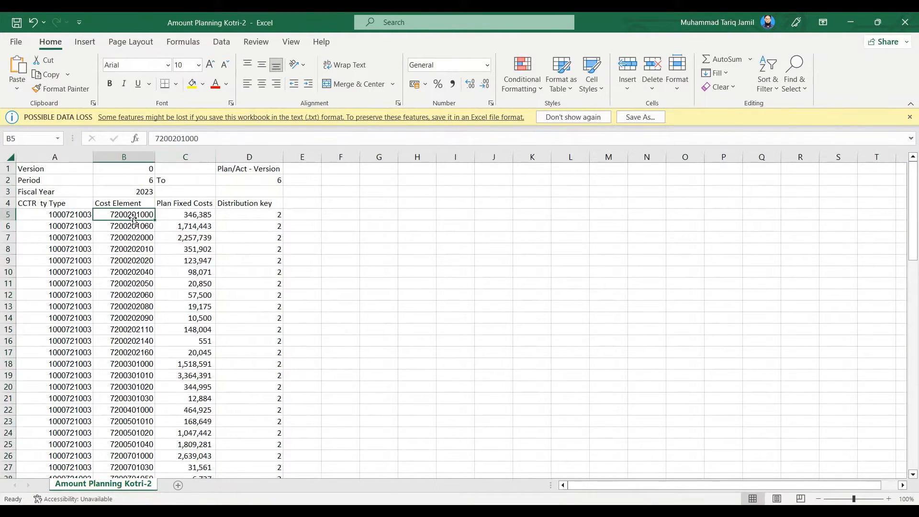
click(79, 213)
drag(216, 138, 152, 139)
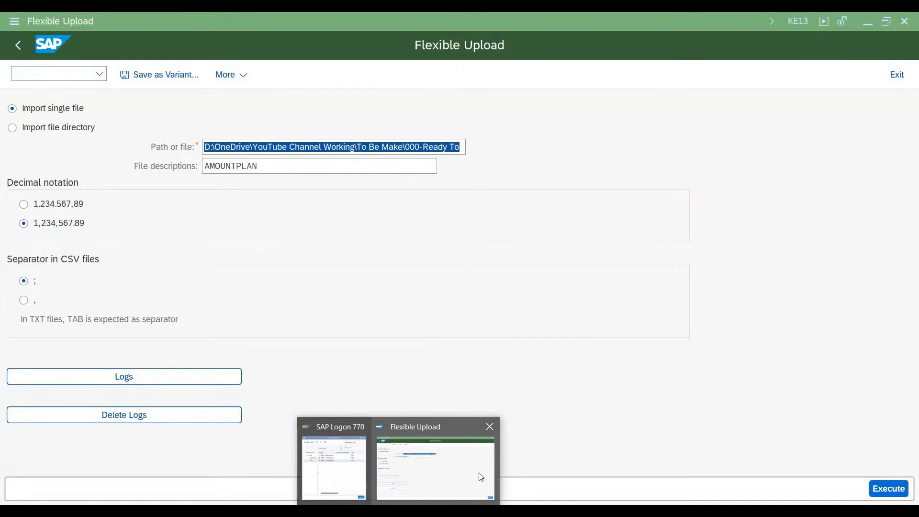
click(474, 473)
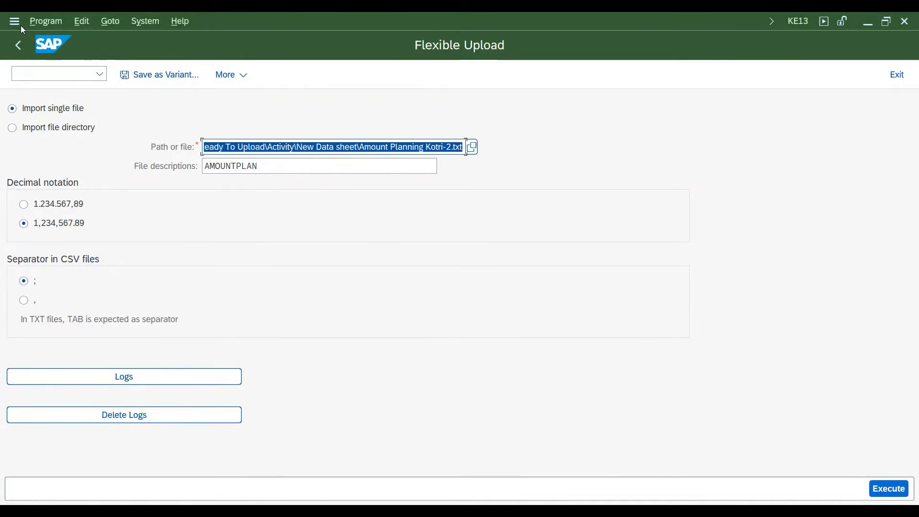
Open a new SAP GUI window and expand Controlling and Cost Center Accounting under Accounting, keeping Master Data collapsed
click(21, 25)
click(82, 156)
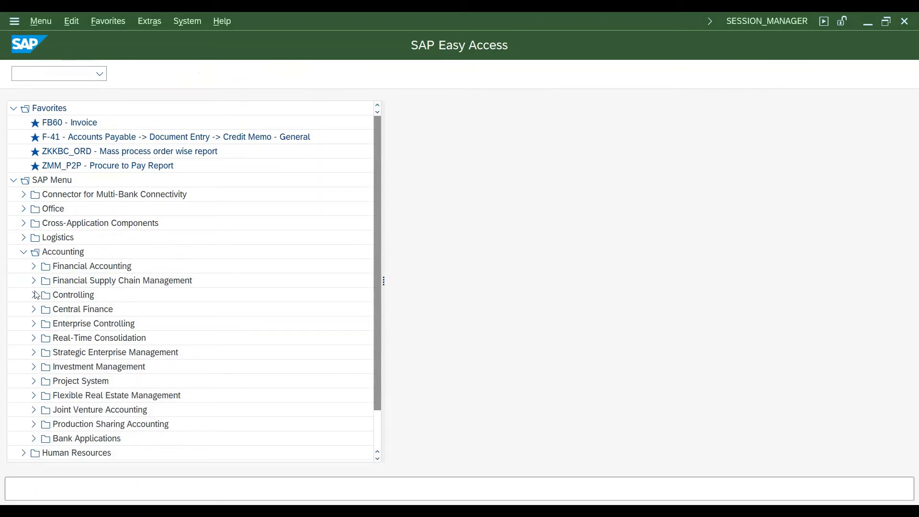
click(34, 295)
click(43, 324)
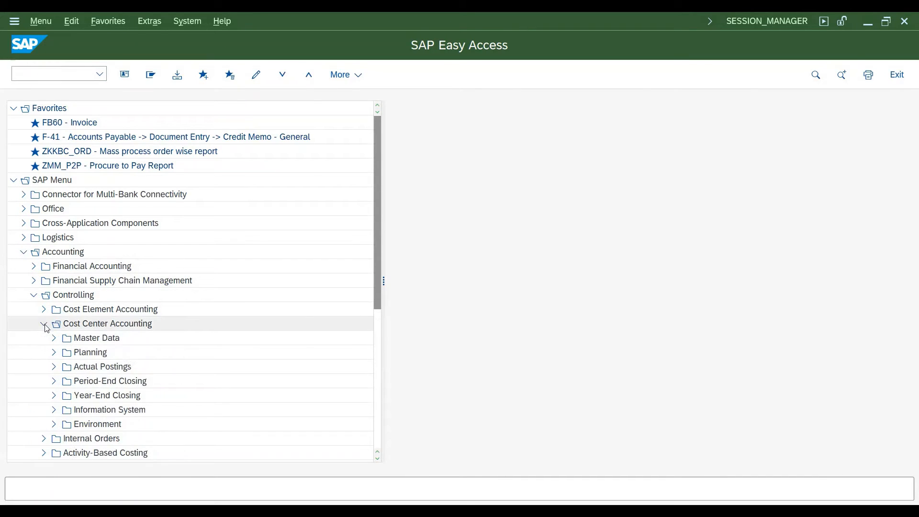
click(55, 339)
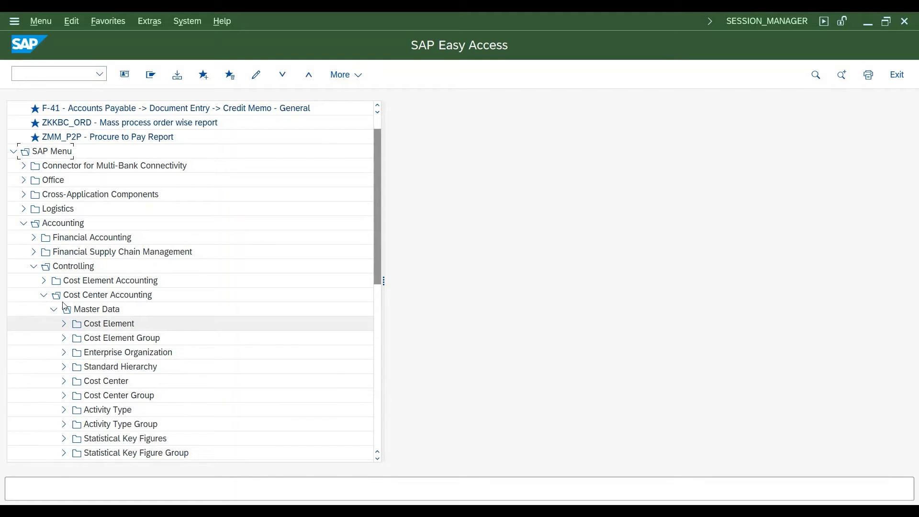
click(43, 297)
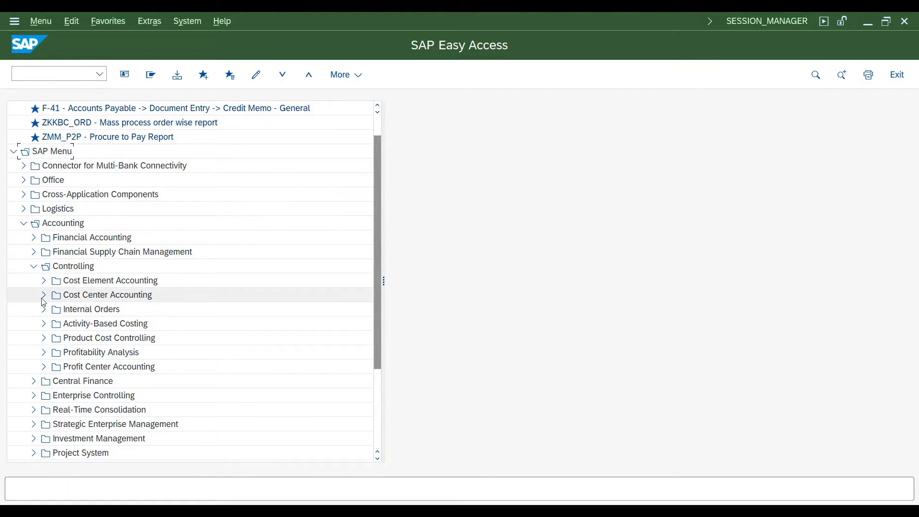
click(43, 296)
click(54, 223)
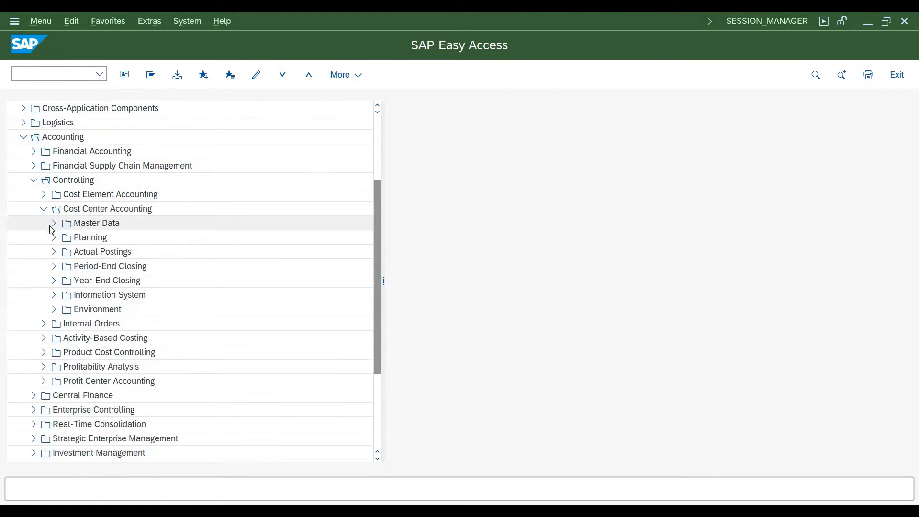
Open the Cost Centers: Actual/Plan/Variance report from the Plan/Actual Comparisons of the Cost Center Accounting information system
click(54, 296)
click(64, 310)
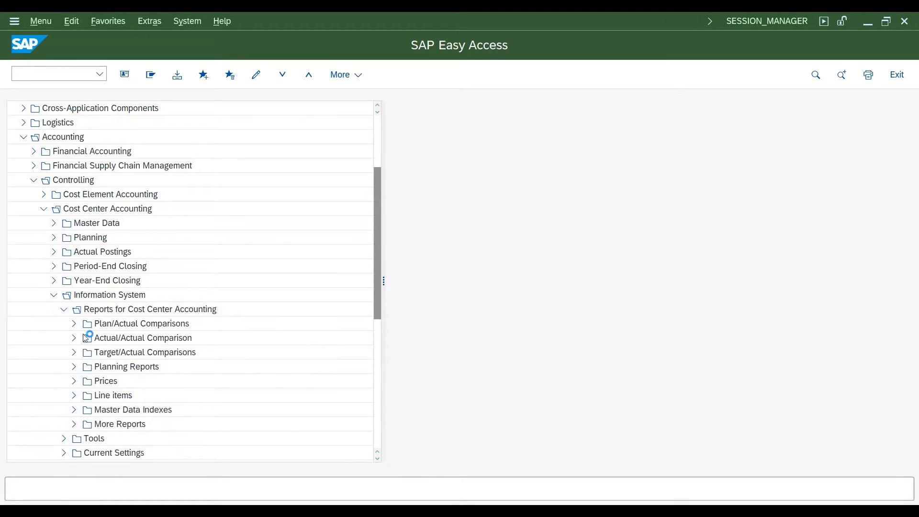
click(73, 324)
double_click(93, 340)
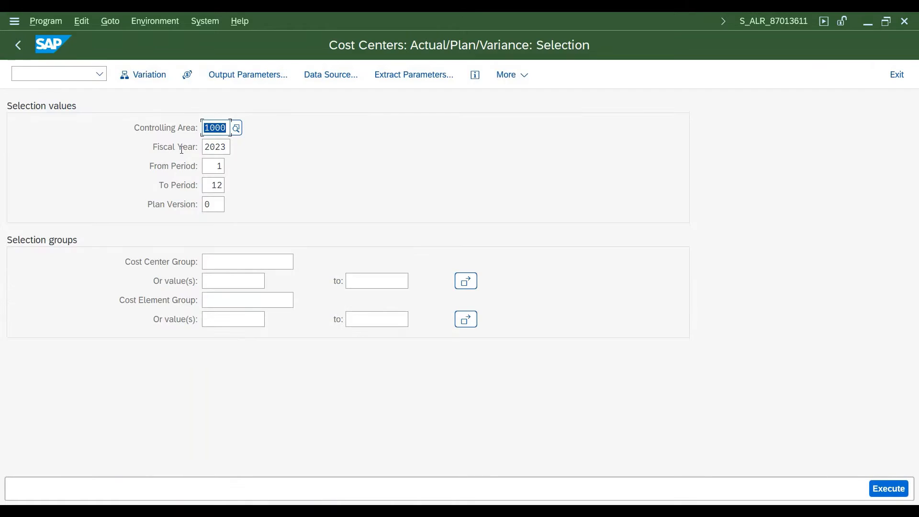
click(205, 167)
text(6)
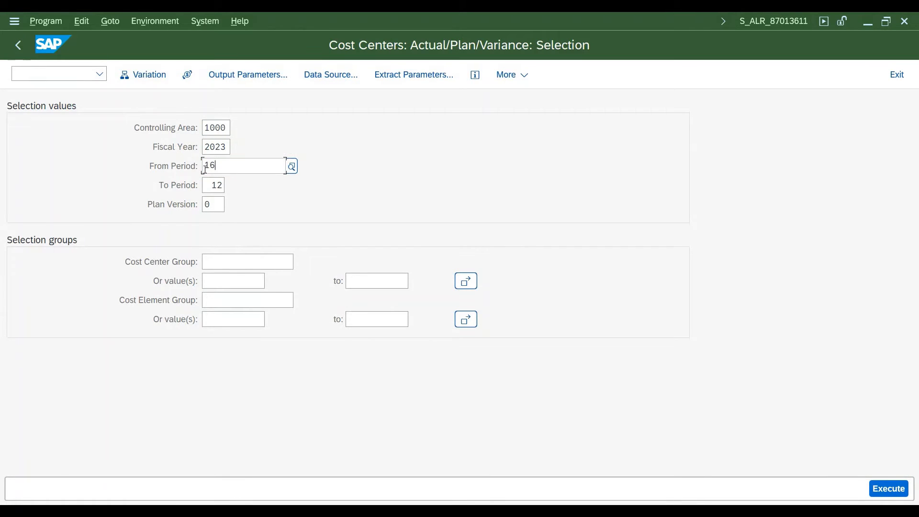
key(Tab)
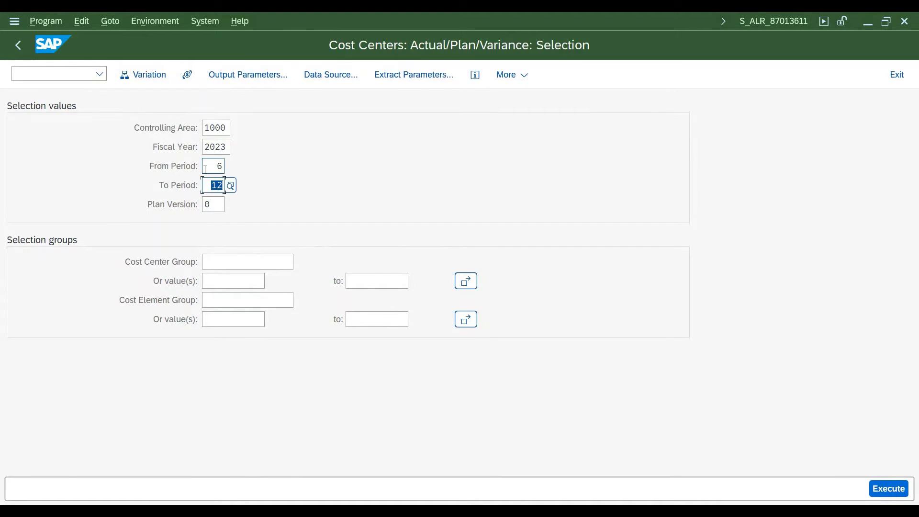
text(6)
key(Tab)
key(Tab)
key(Tab)
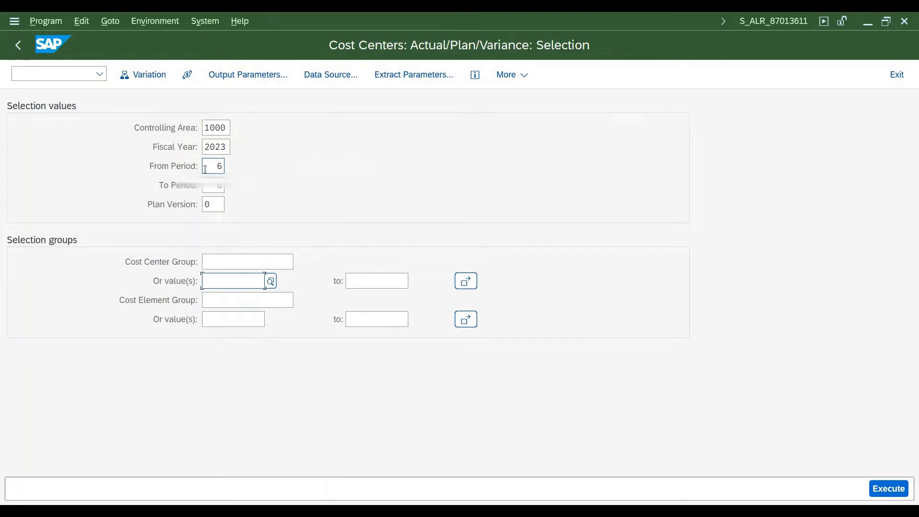
key(ctrl+v)
click(889, 490)
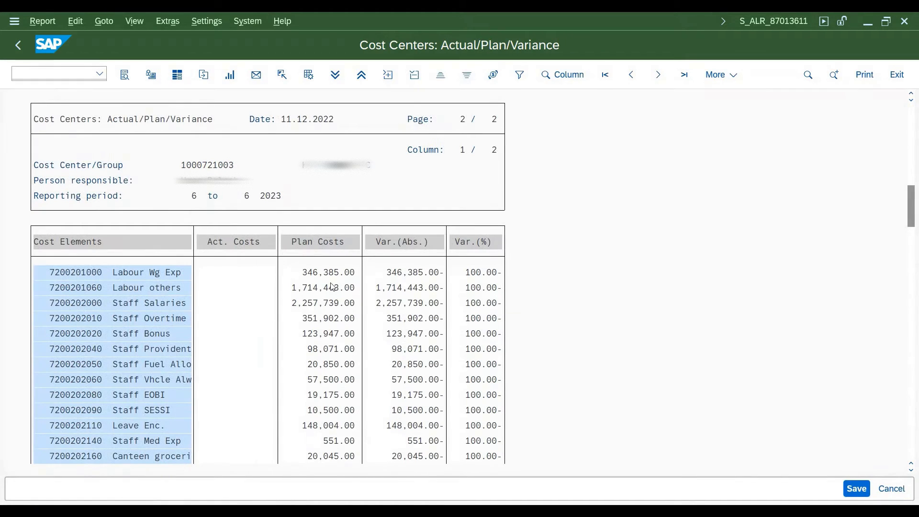
scroll(335, 287, down, 3)
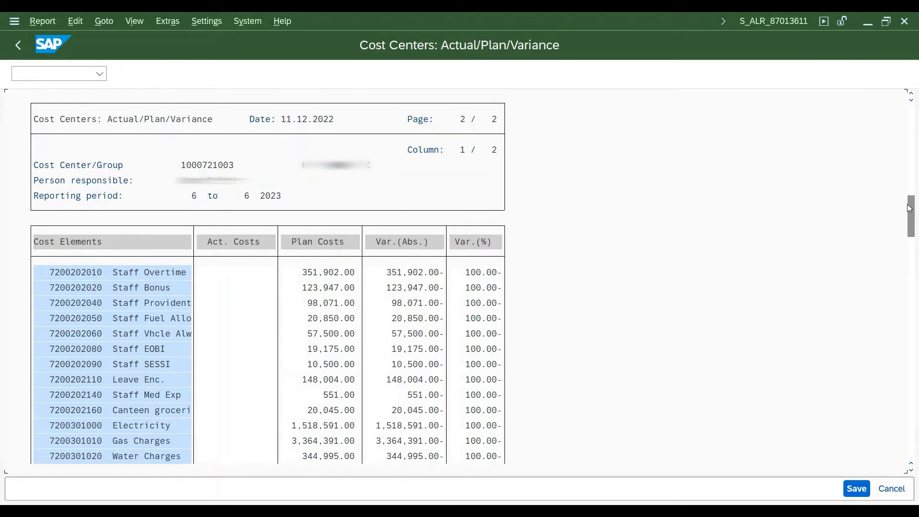
scroll(392, 381, down, 1)
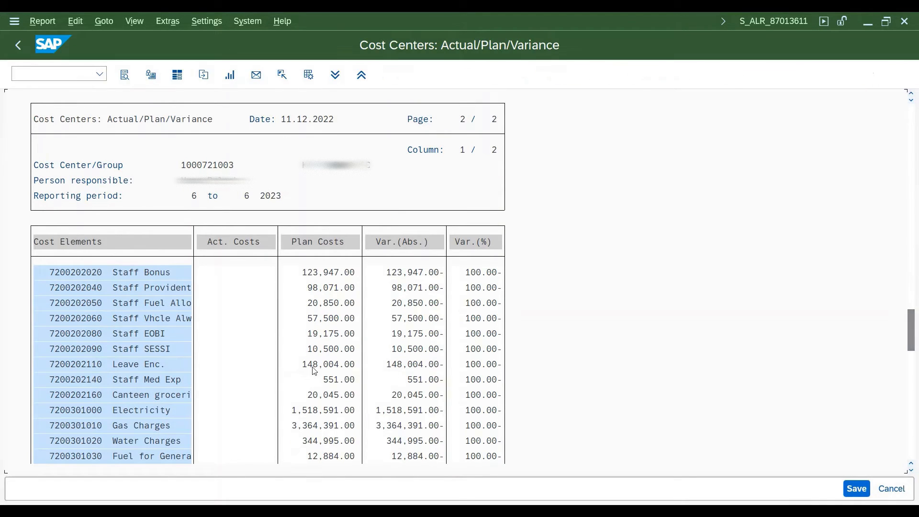
scroll(319, 369, up, 7)
scroll(308, 306, down, 1)
scroll(305, 287, down, 1)
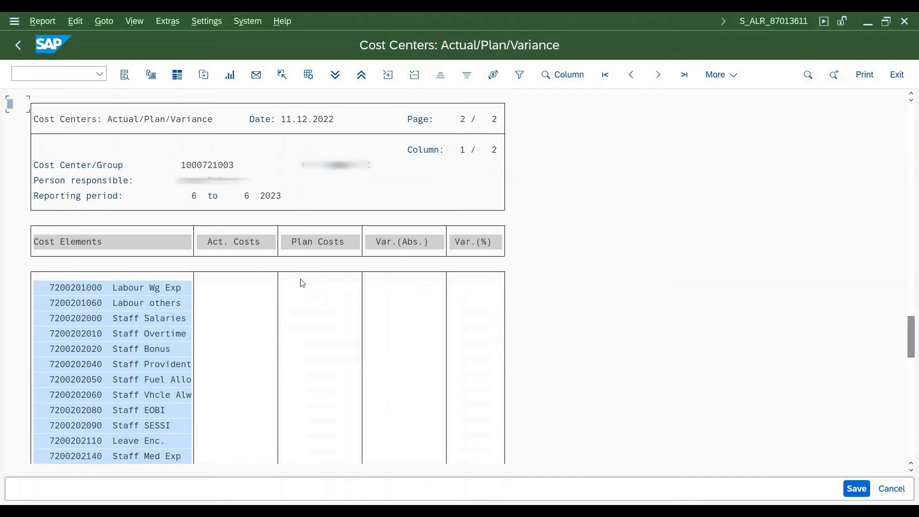
scroll(331, 290, up, 1)
click(310, 511)
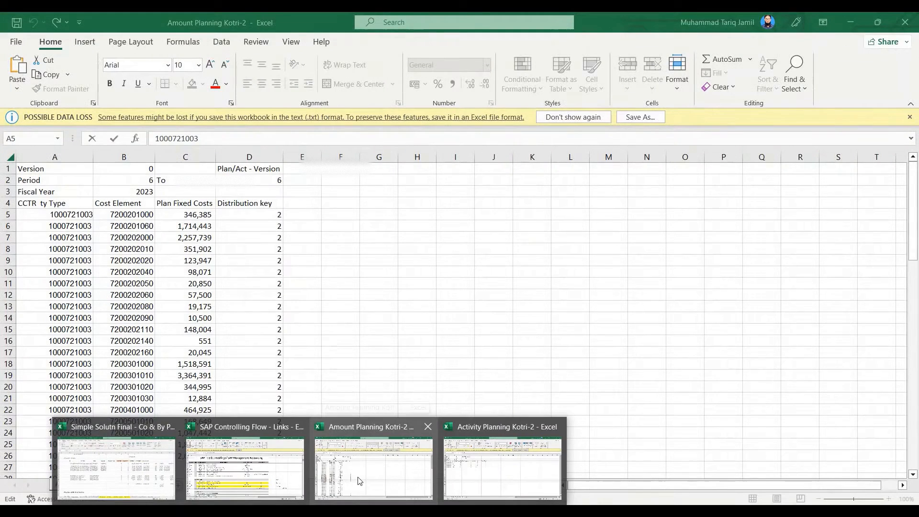
click(360, 481)
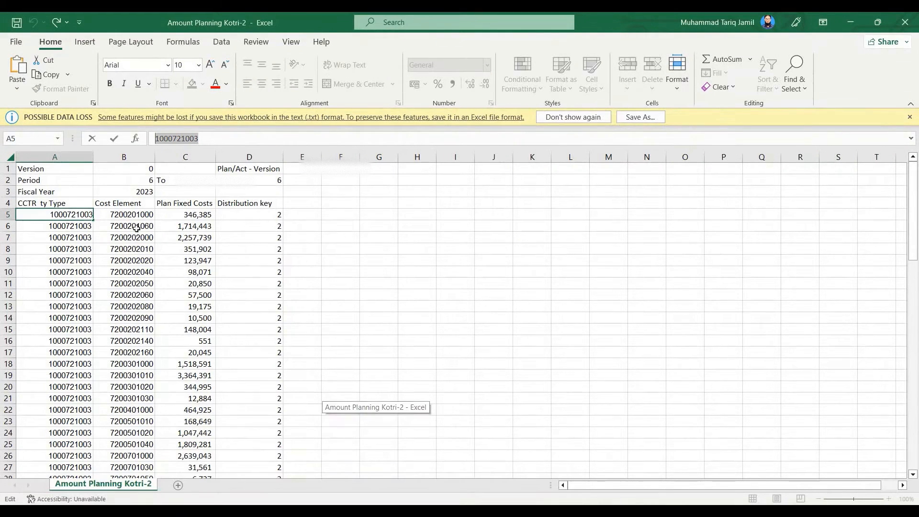
click(189, 219)
key(ctrl+shift+Down)
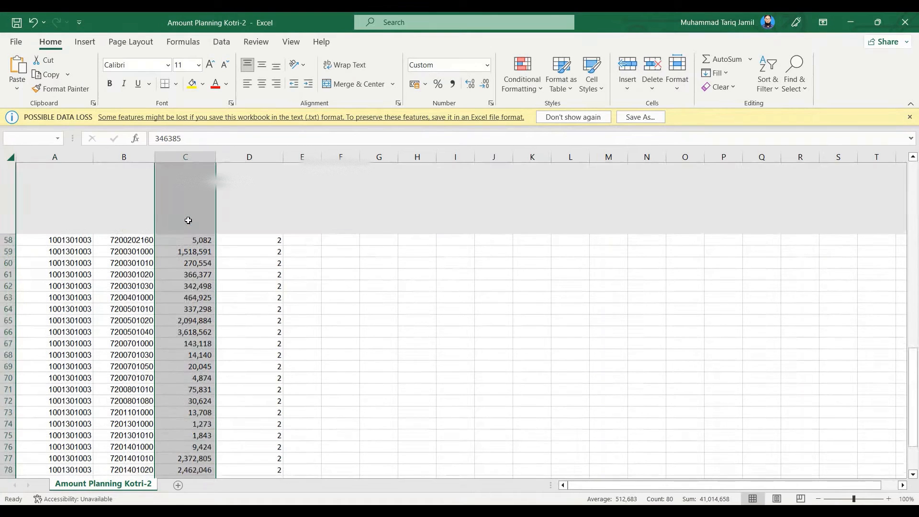
scroll(517, 447, down, 2)
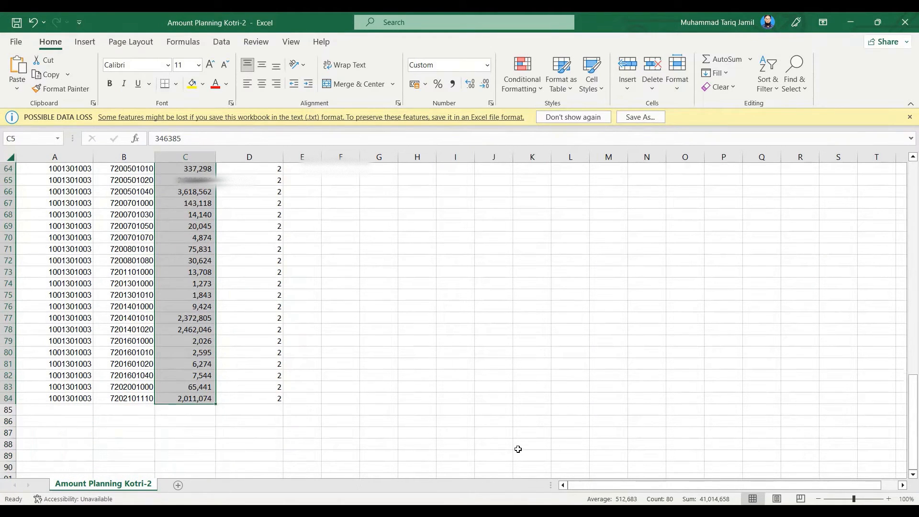
scroll(287, 383, up, 12)
scroll(227, 330, up, 9)
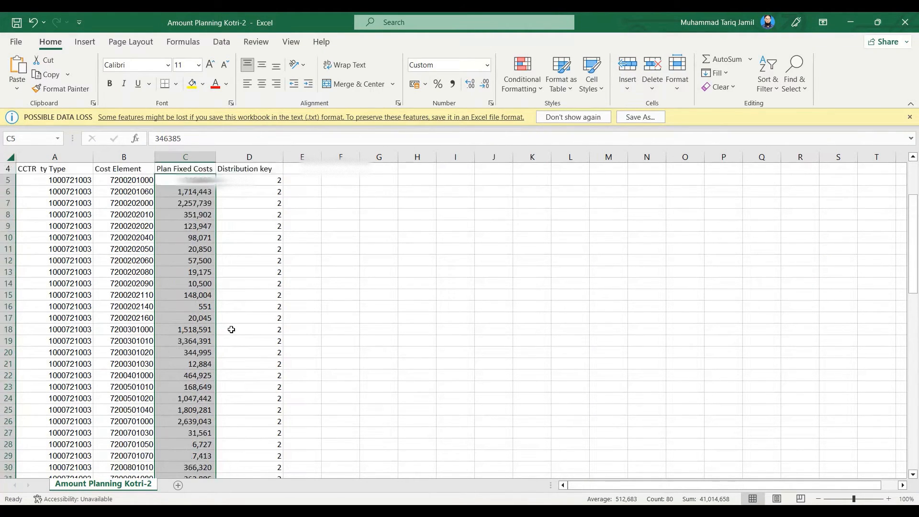
scroll(231, 329, down, 11)
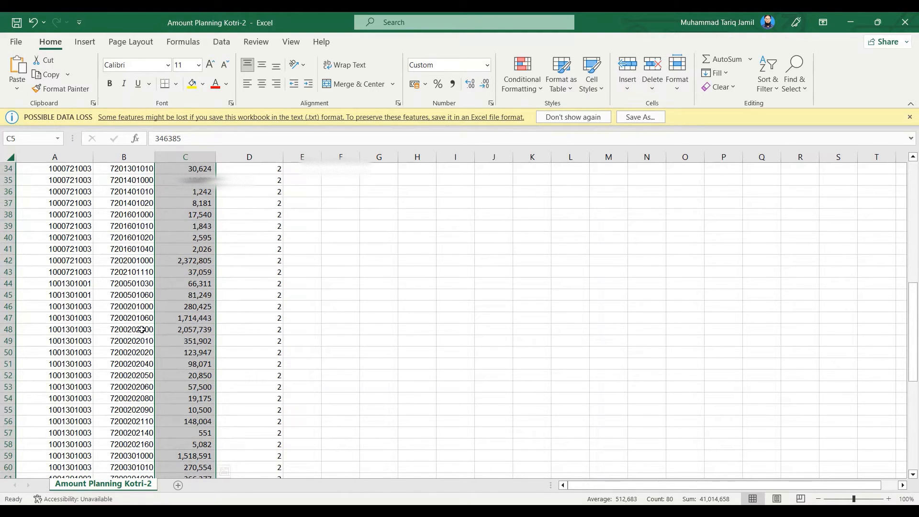
shift+click(200, 272)
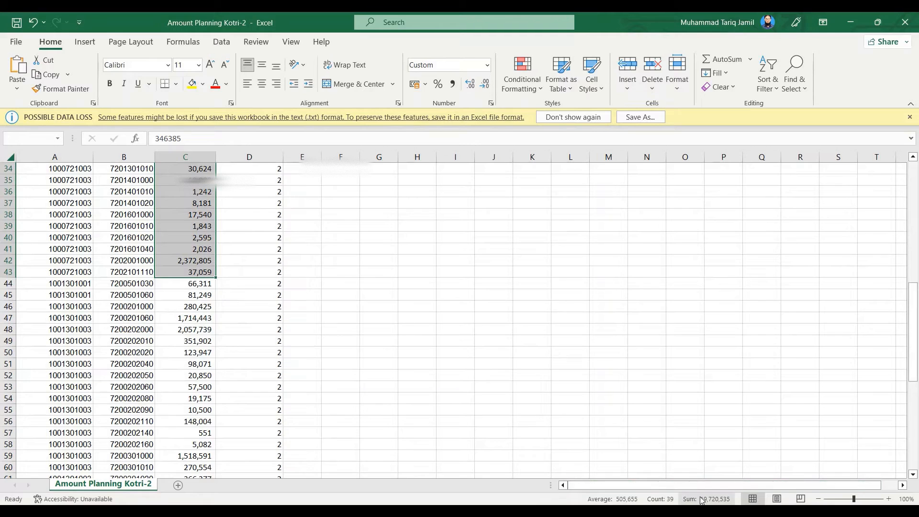
click(8, 284)
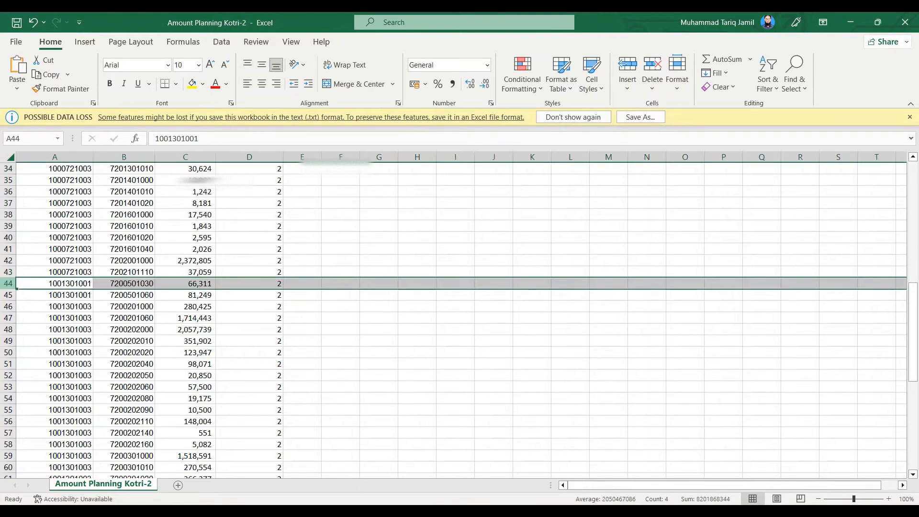
scroll(116, 400, up, 11)
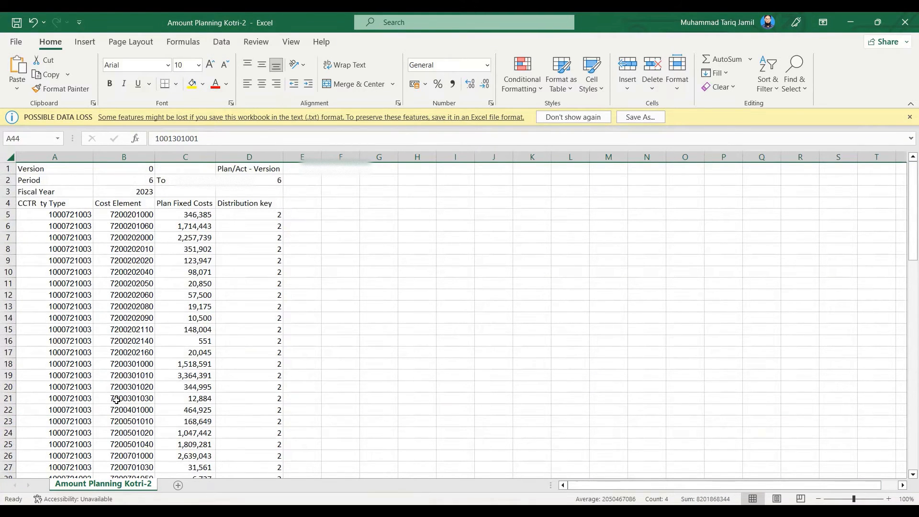
scroll(116, 399, down, 12)
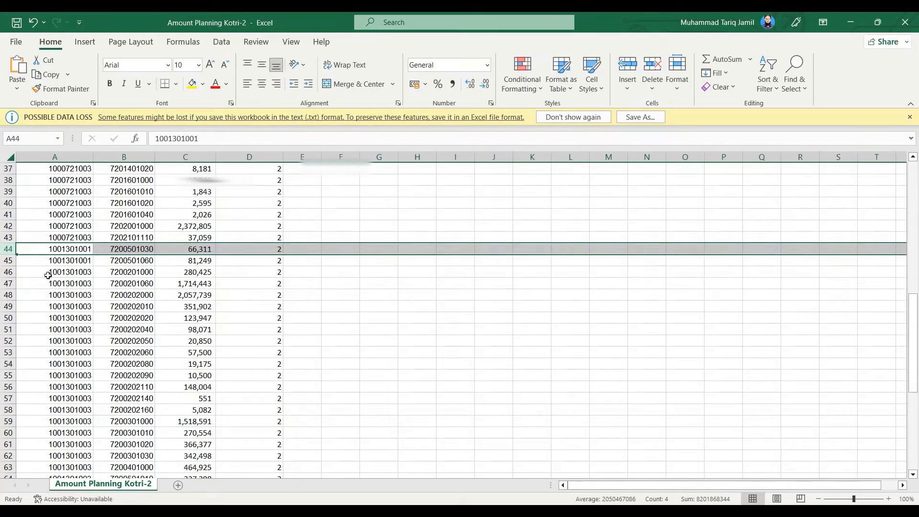
key(ctrl+shift+plus)
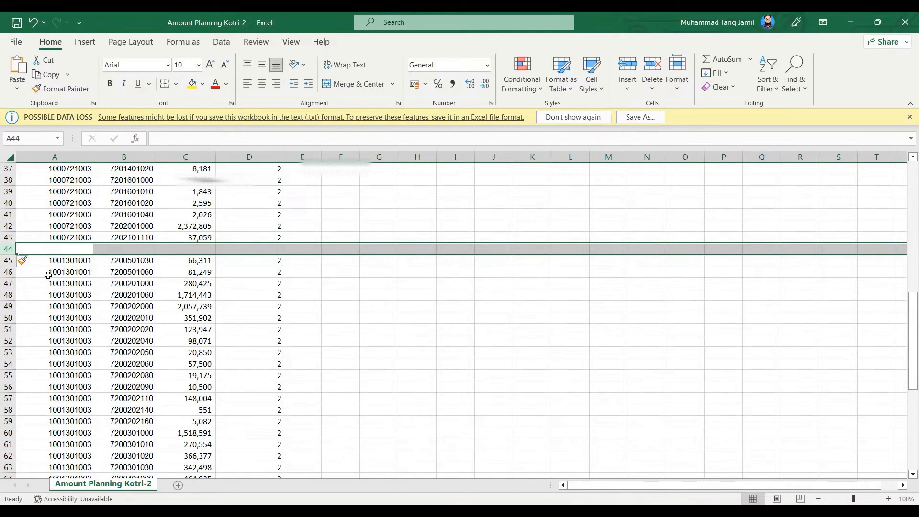
key(ctrl+shift+plus)
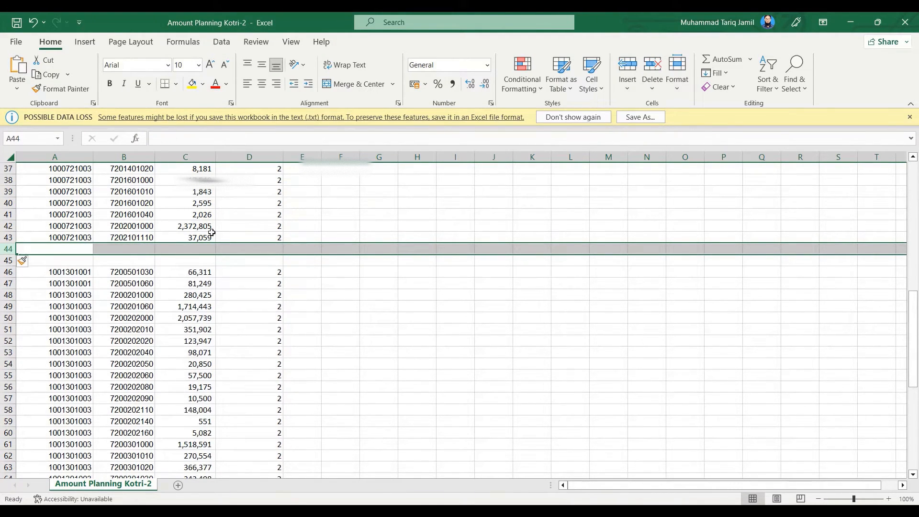
Reselect the plan fixed costs C5:C43 above the blank rows to recheck their sum
click(211, 232)
scroll(238, 304, up, 12)
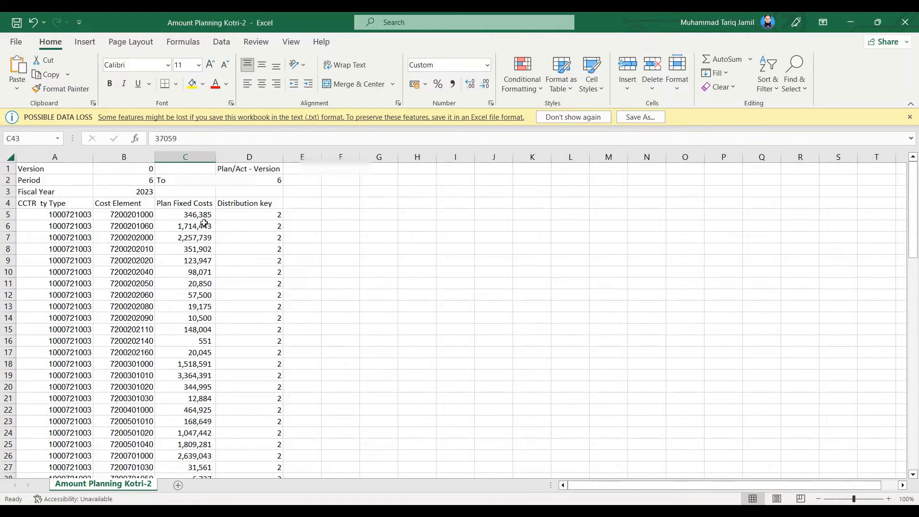
shift+click(201, 214)
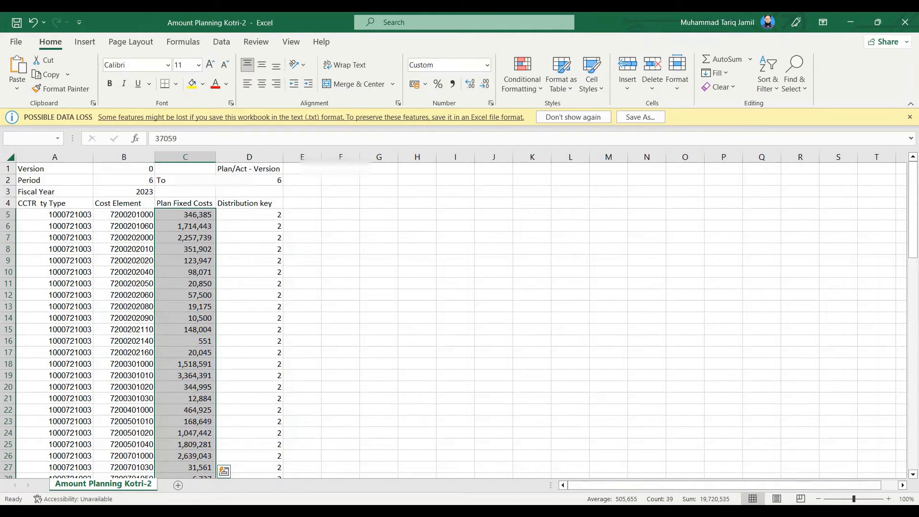
Examine the cost center and cost element lines below the blank rows, from row 46 to the end of the data
scroll(157, 385, down, 9)
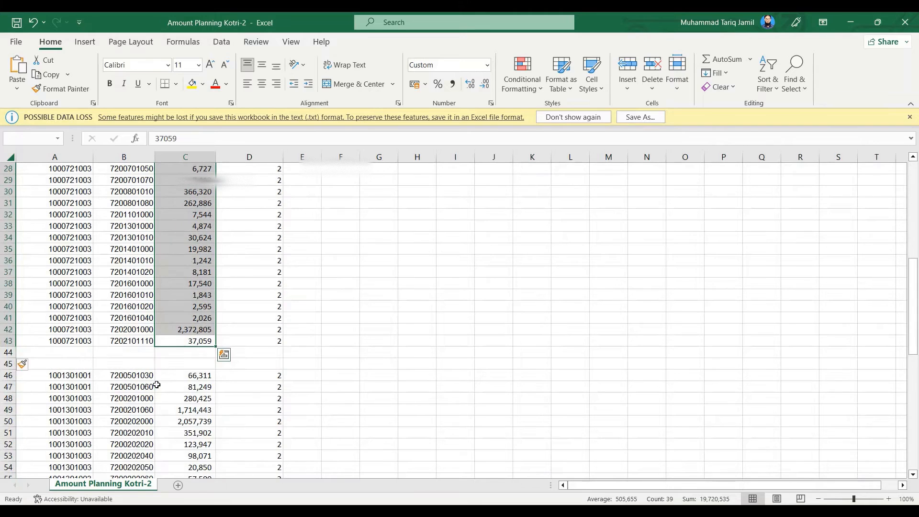
drag(75, 374, 124, 446)
scroll(79, 387, down, 8)
scroll(79, 386, down, 5)
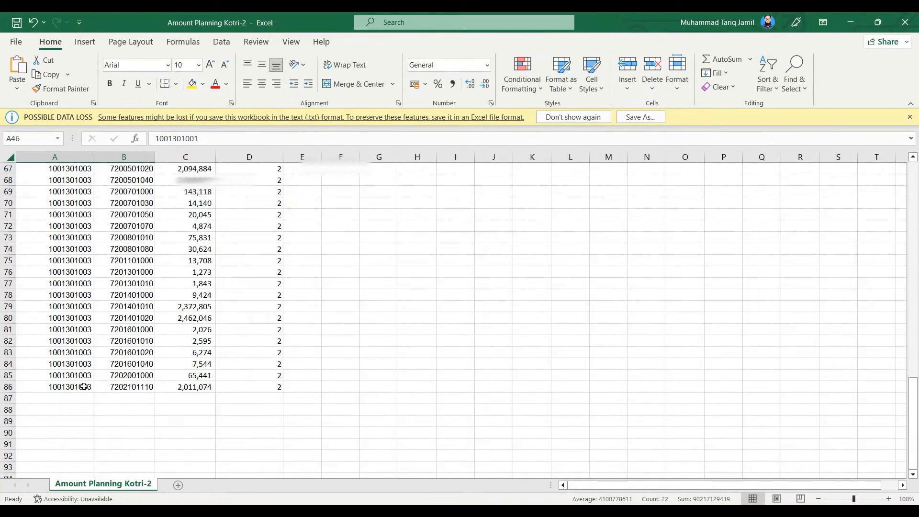
scroll(96, 401, up, 11)
scroll(130, 407, up, 5)
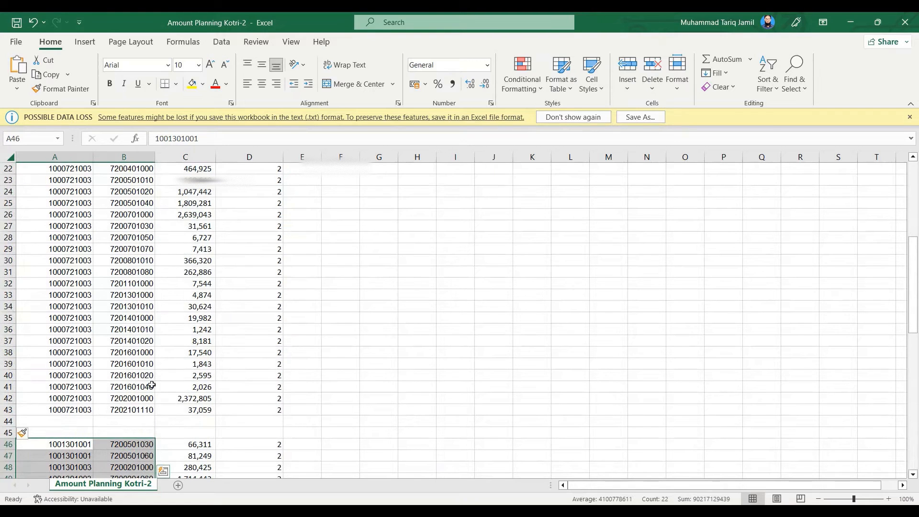
click(197, 409)
scroll(205, 420, up, 7)
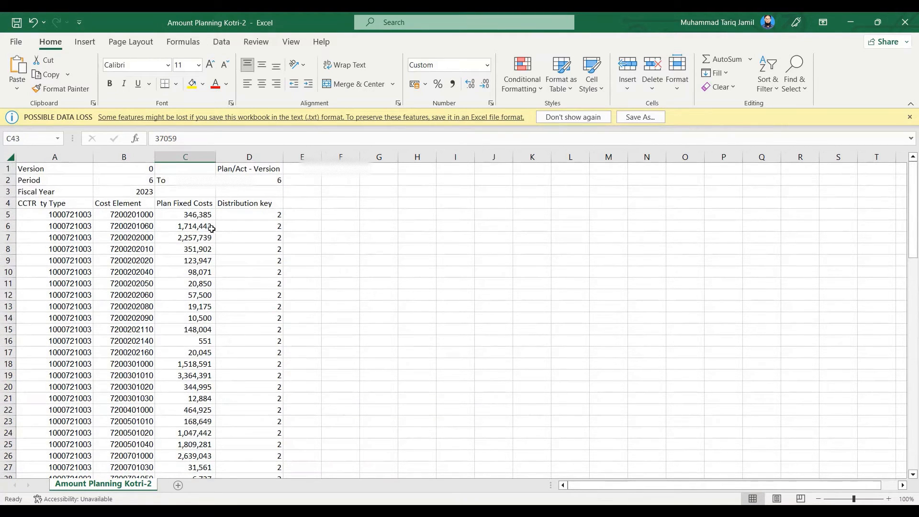
shift+click(207, 218)
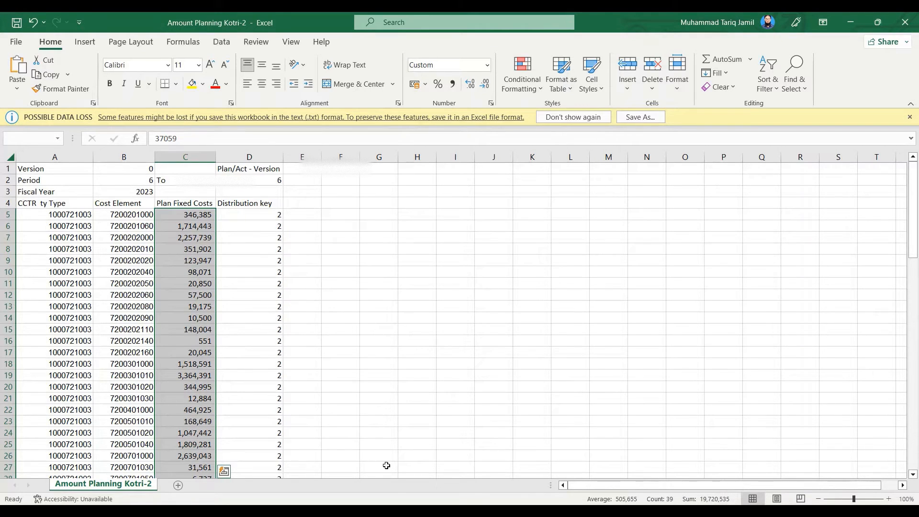
Return to the SAP Actual/Plan/Variance report, check its Over/Underabsorption plan total, and exit the report without creating an extract
click(482, 491)
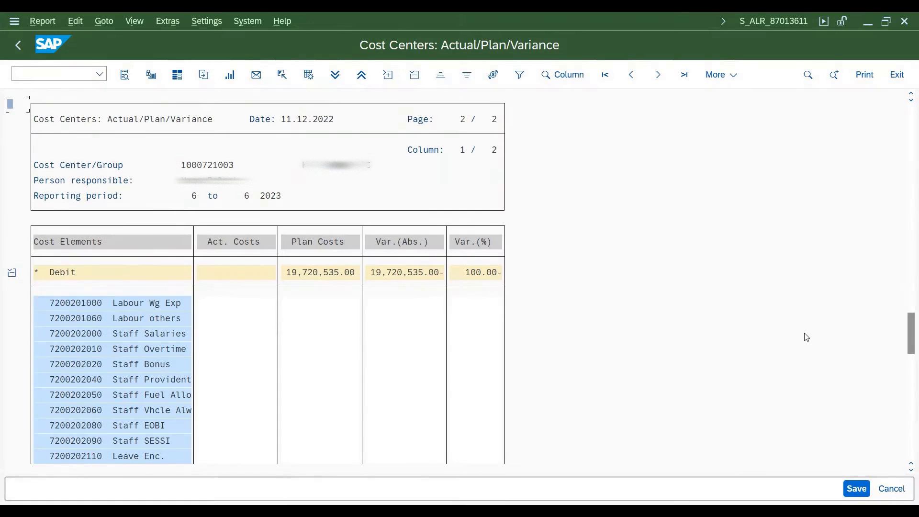
drag(911, 330, 915, 415)
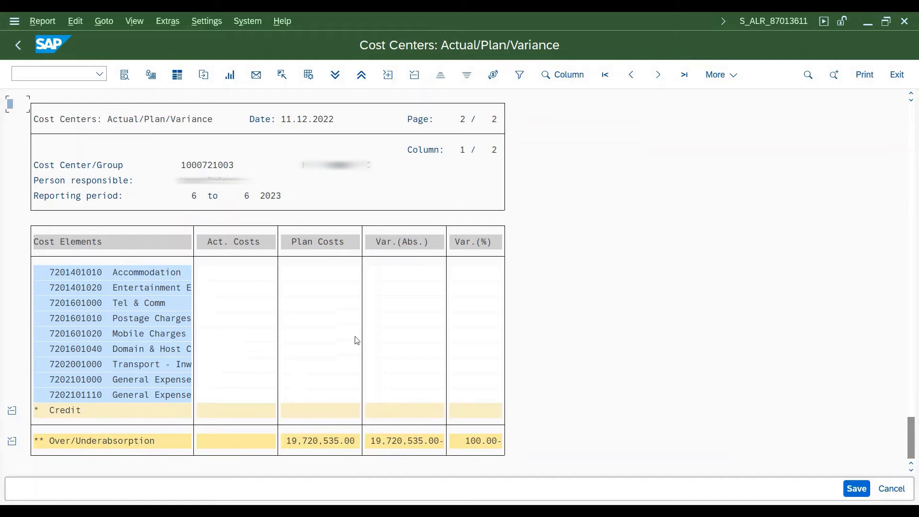
click(18, 46)
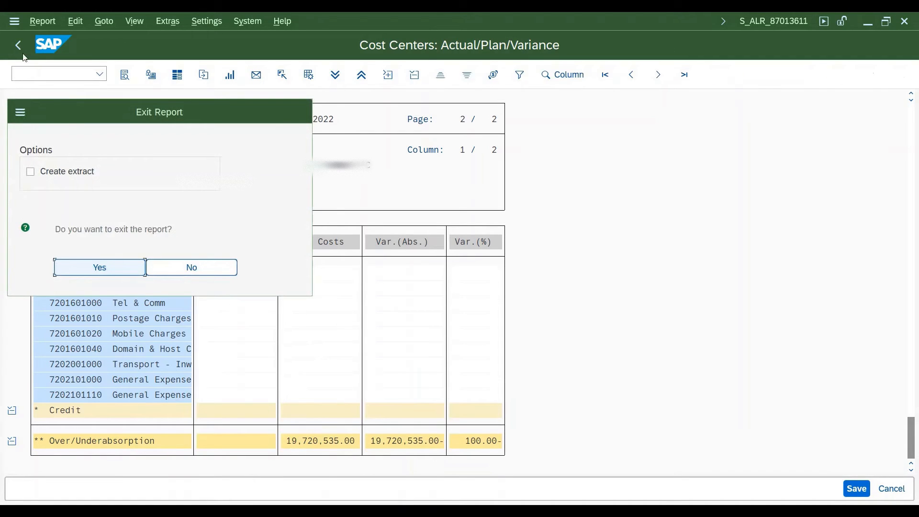
click(133, 266)
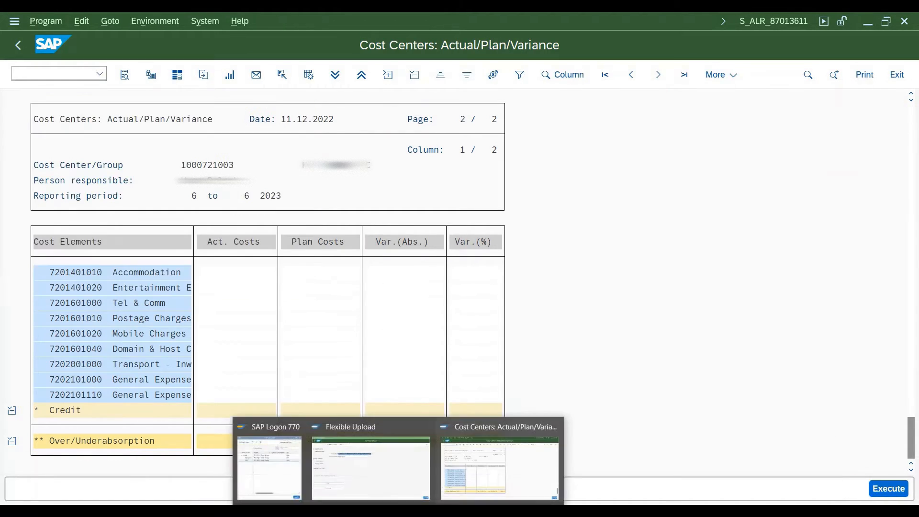
Switch to the Flexible Upload window and replace the import file with the Activity Planning Kotri-2 text file
click(392, 491)
key(Delete)
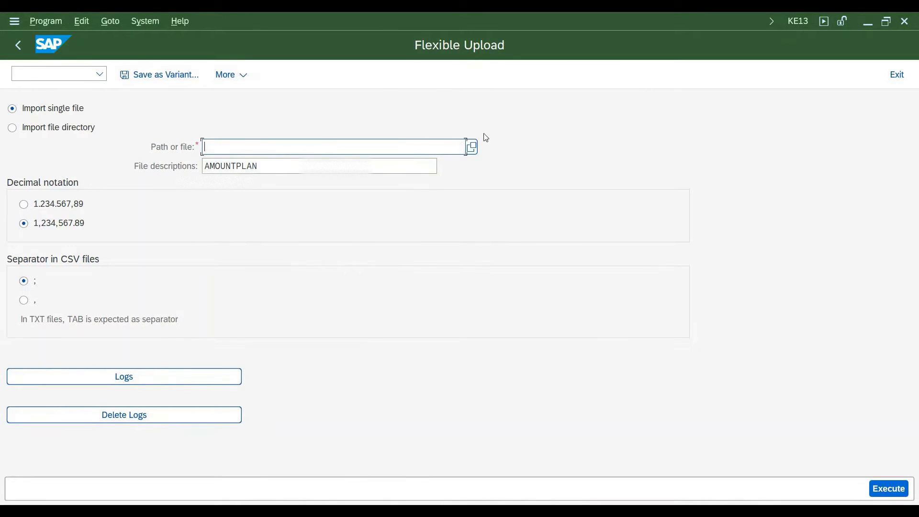
click(466, 164)
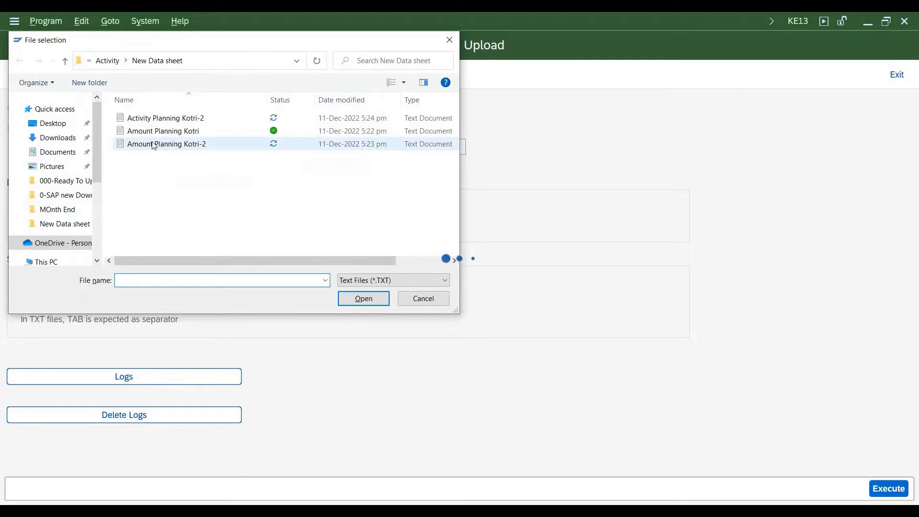
double_click(151, 121)
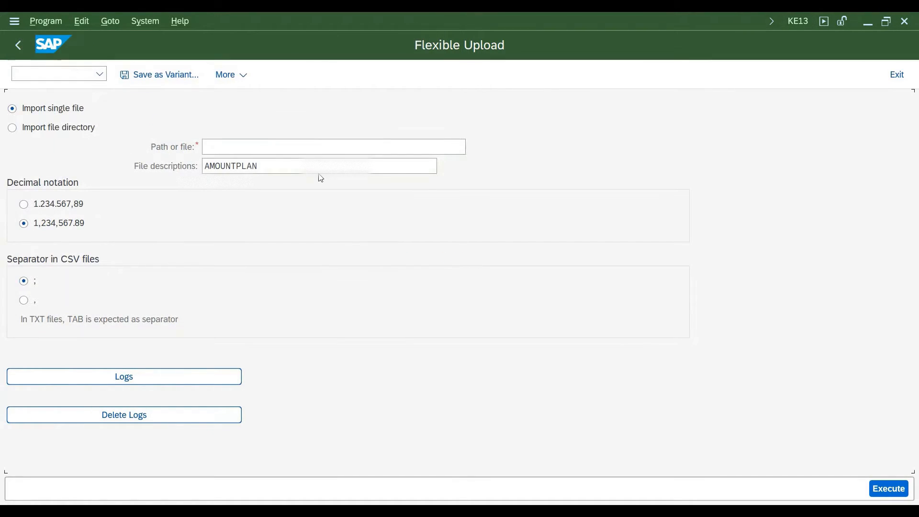
Set the file description to ACTIVITYPLAN, execute the upload, and leave Flexible Upload for the SAP Easy Access screen
click(444, 167)
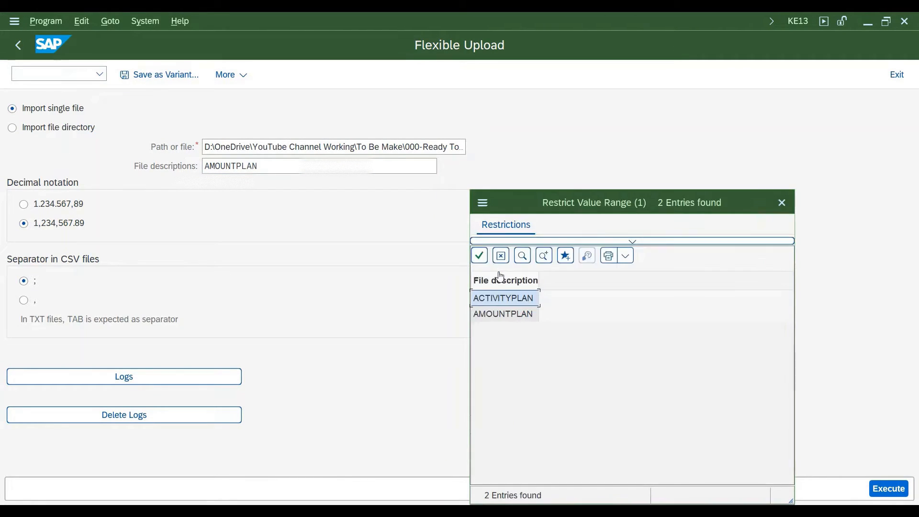
double_click(499, 304)
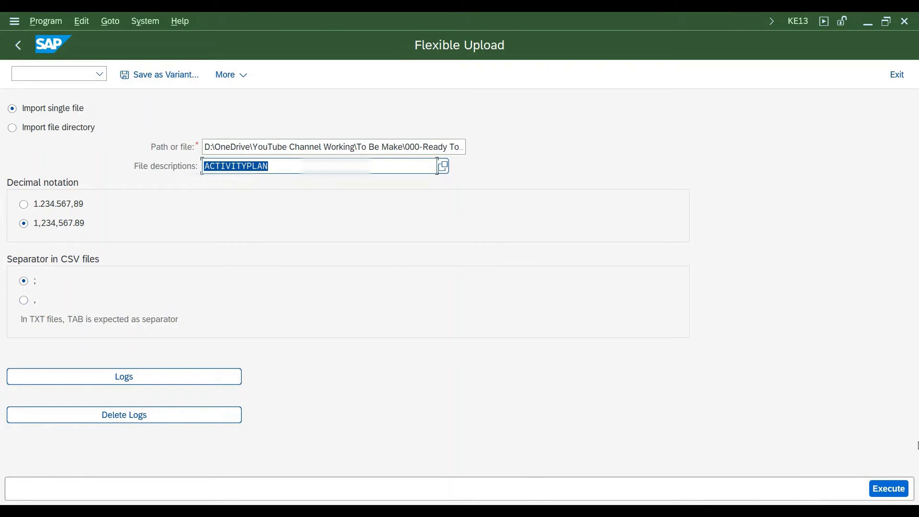
click(882, 485)
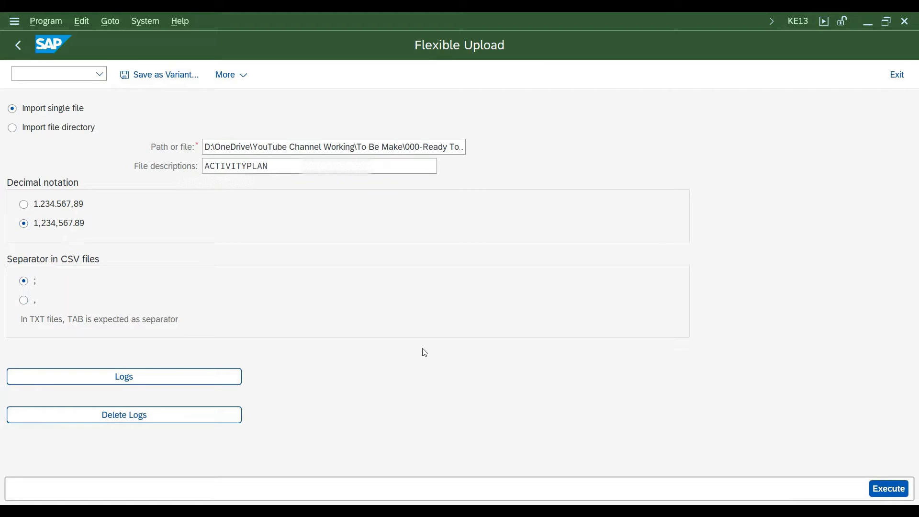
click(301, 270)
click(307, 303)
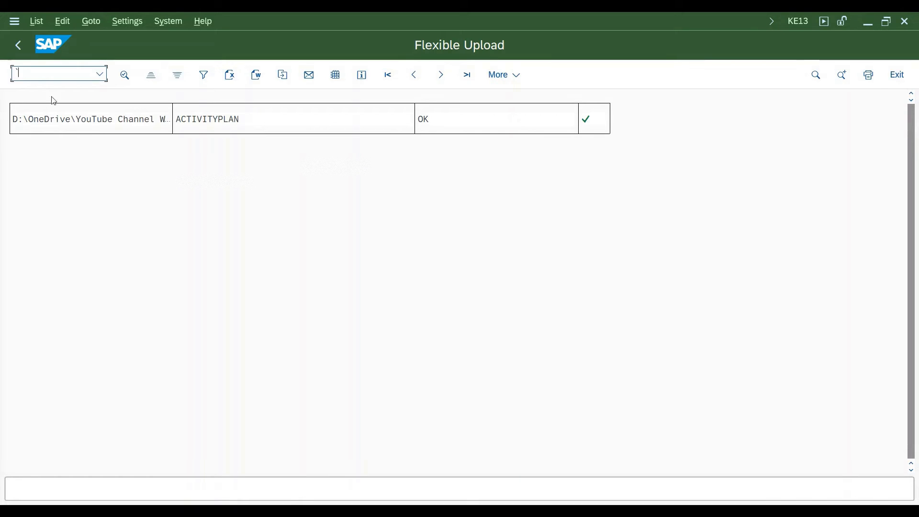
click(19, 44)
click(18, 45)
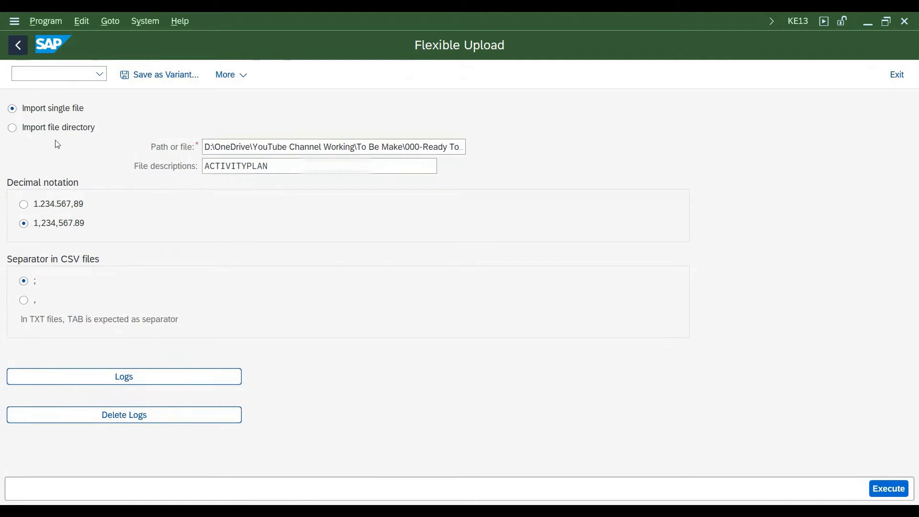
mouse_move(399, 511)
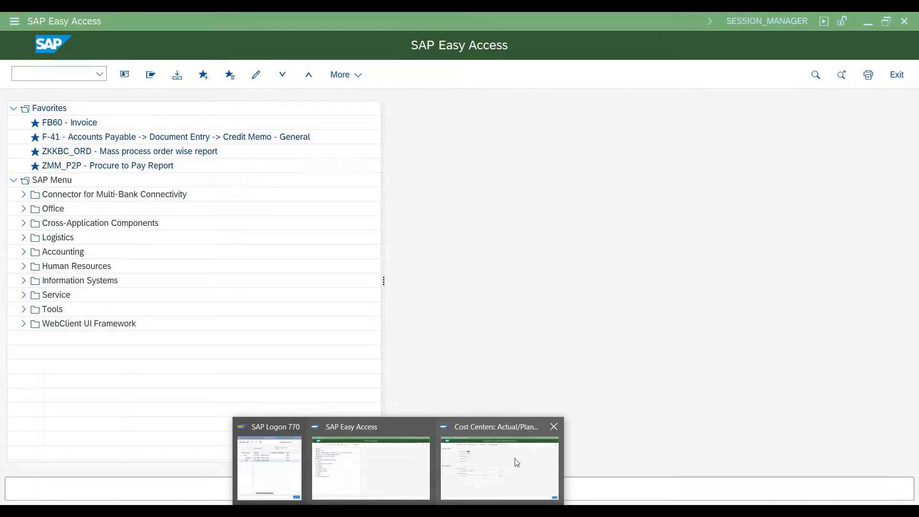
click(499, 469)
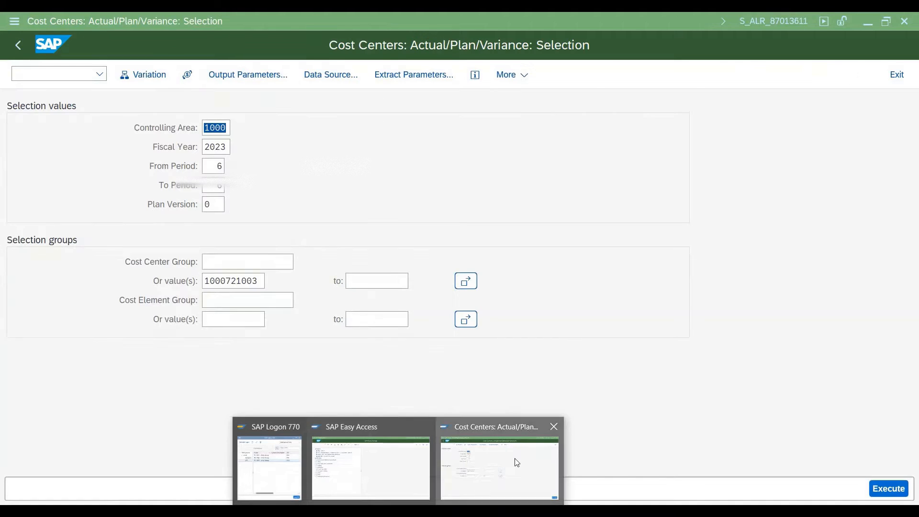
click(886, 490)
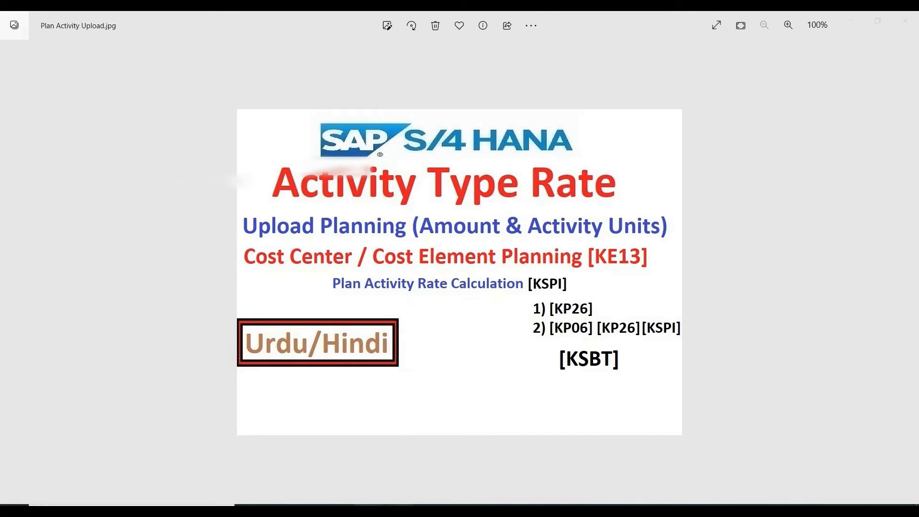
Switch to the SAP Easy Access window, start transaction KSPI, and set the price calculation period to 6 through 6
mouse_move(369, 506)
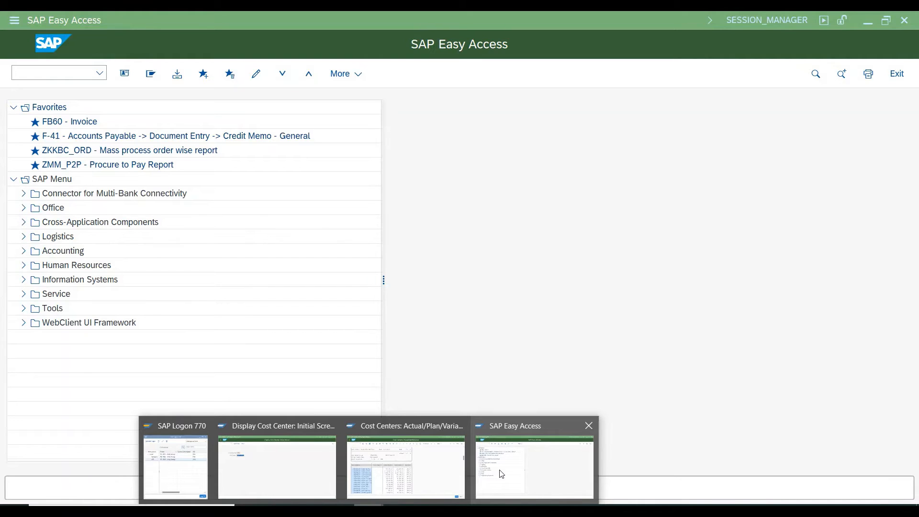
click(501, 475)
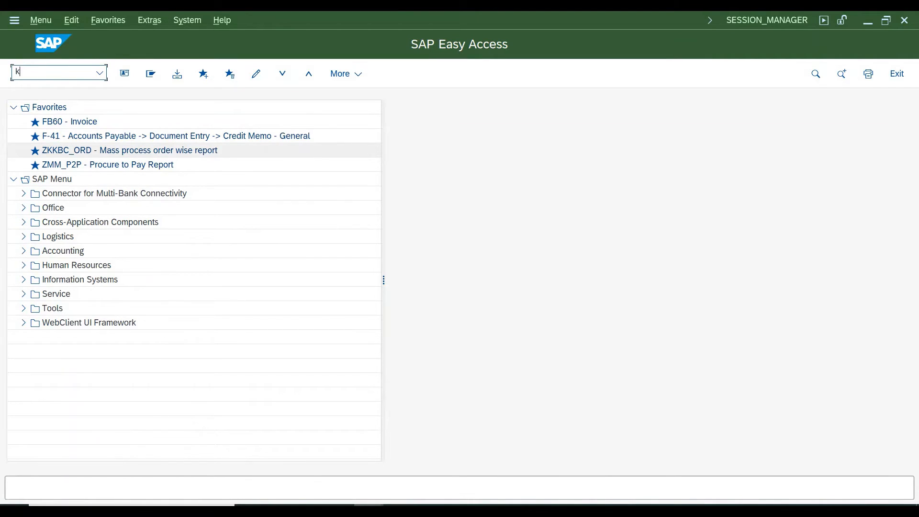
key(Return)
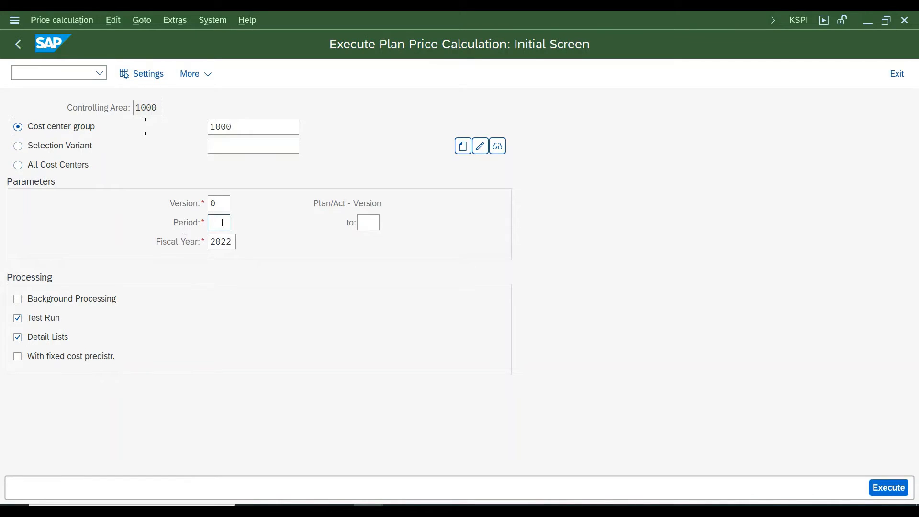
key(Tab)
key(Tab)
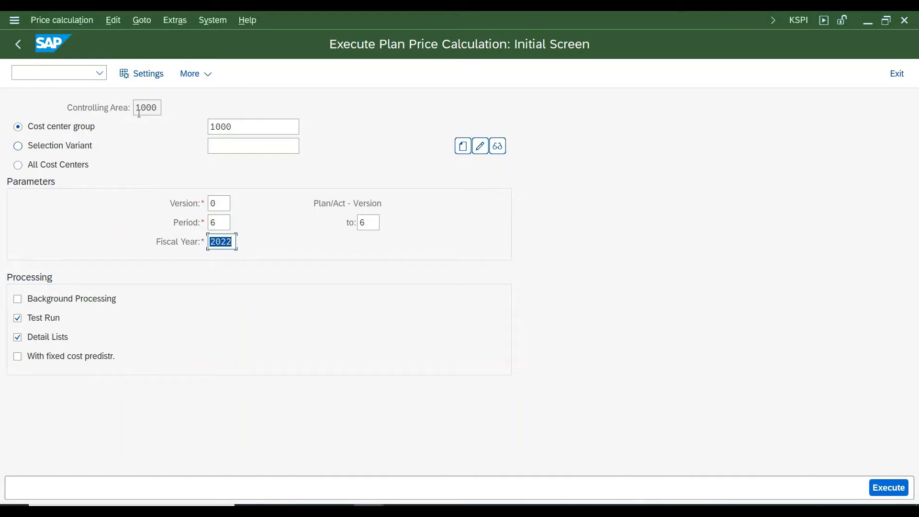
Enter cost center group 1, switch the selection to all cost centers, and try an update run for fiscal year 2022 without Test Run
double_click(257, 125)
text(1)
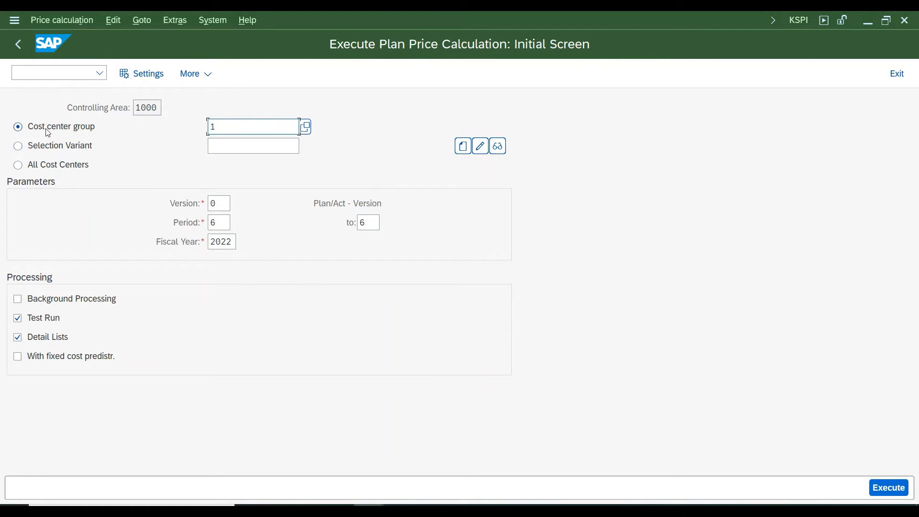
click(63, 127)
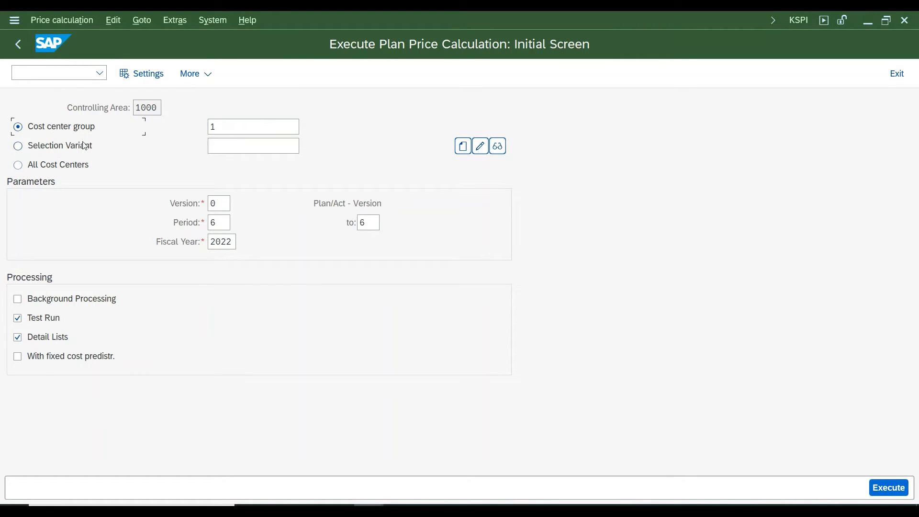
click(34, 167)
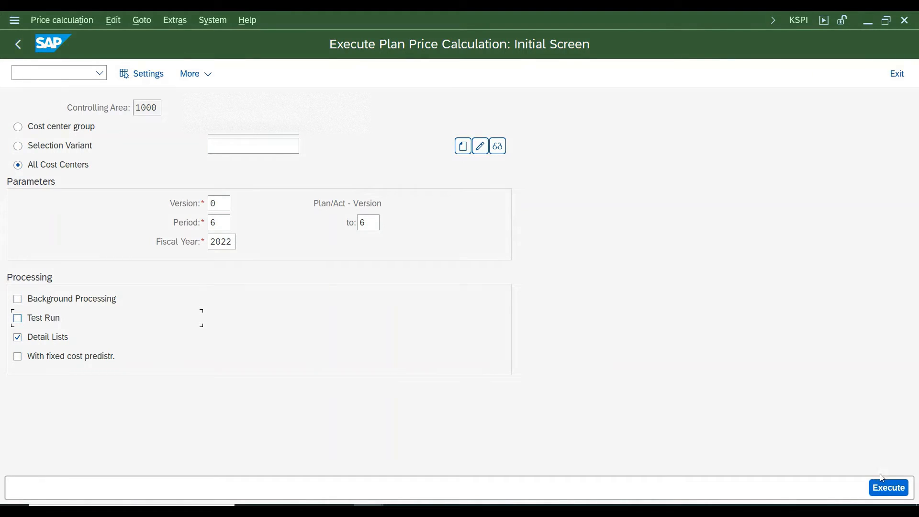
click(888, 492)
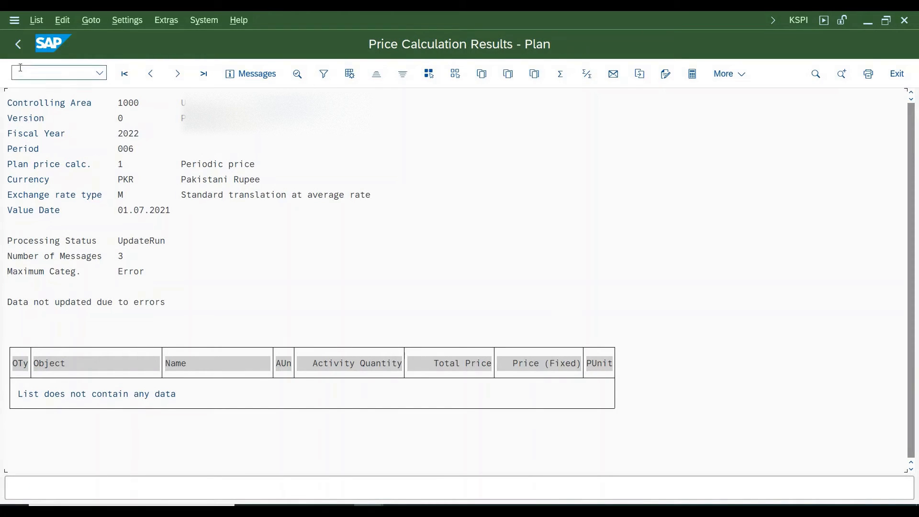
Run the plan price calculation for all cost centers as a test run with fixed cost predistribution, and return to the initial screen
click(19, 44)
click(221, 205)
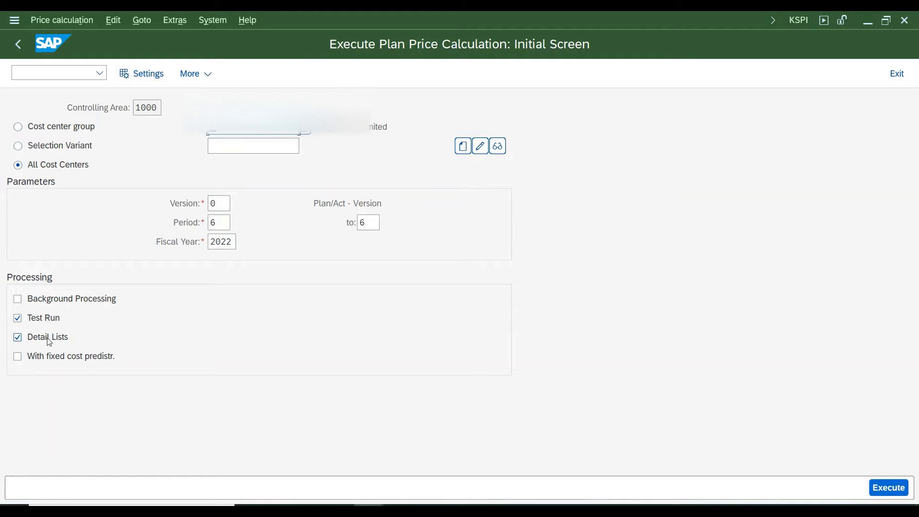
click(21, 361)
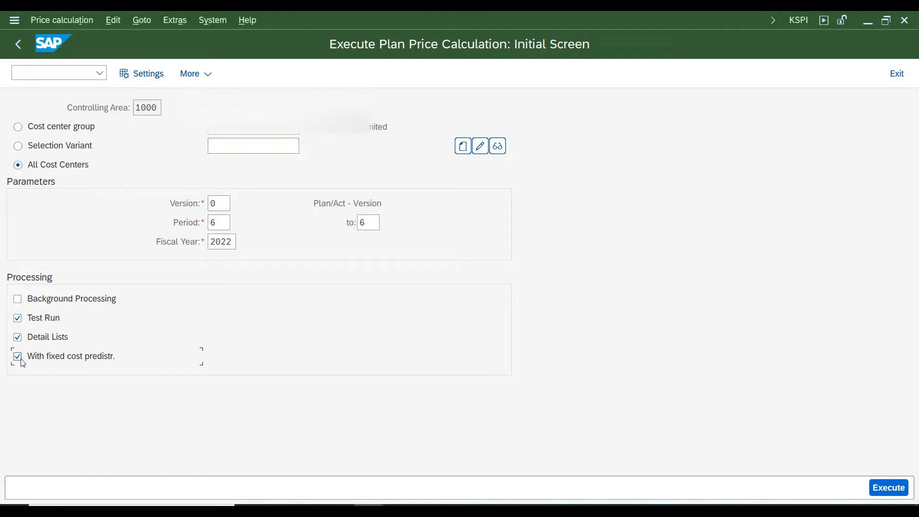
click(893, 488)
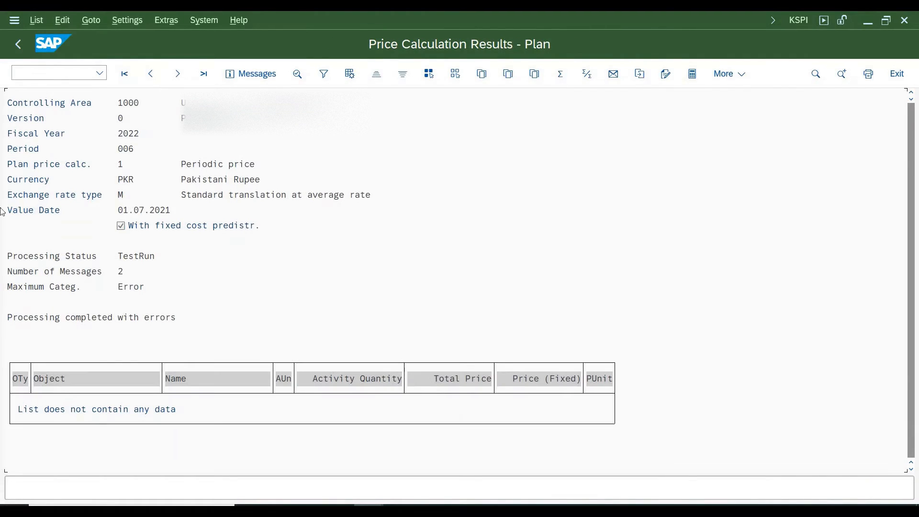
click(19, 44)
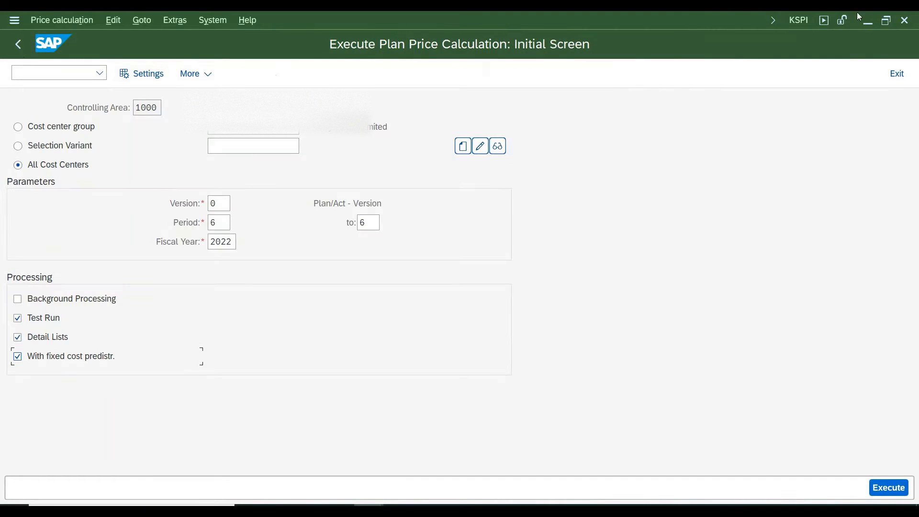
Test-run the price calculation for cost center group 1, review its messages, and go back to the initial screen
click(810, 20)
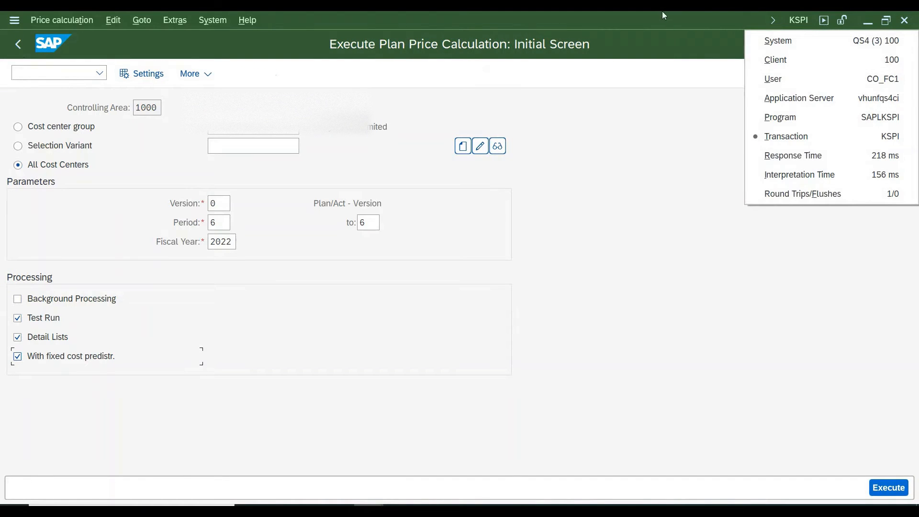
click(19, 127)
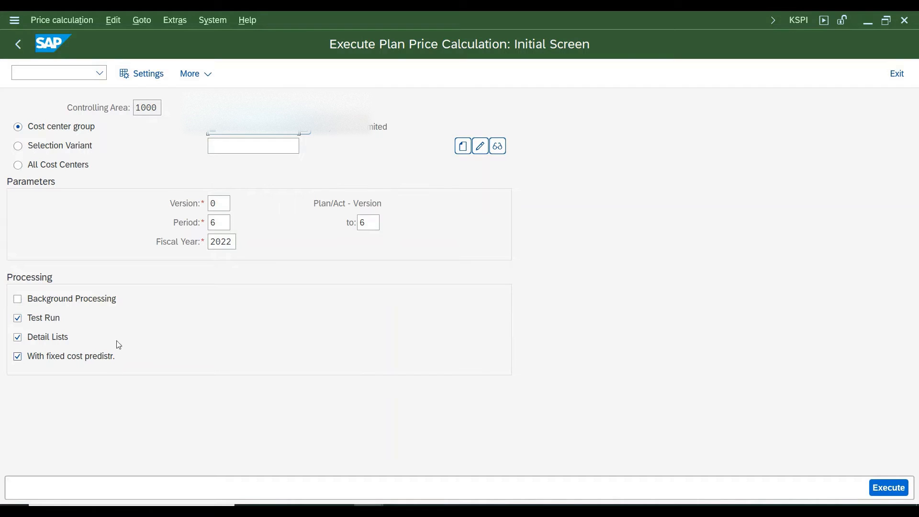
click(889, 488)
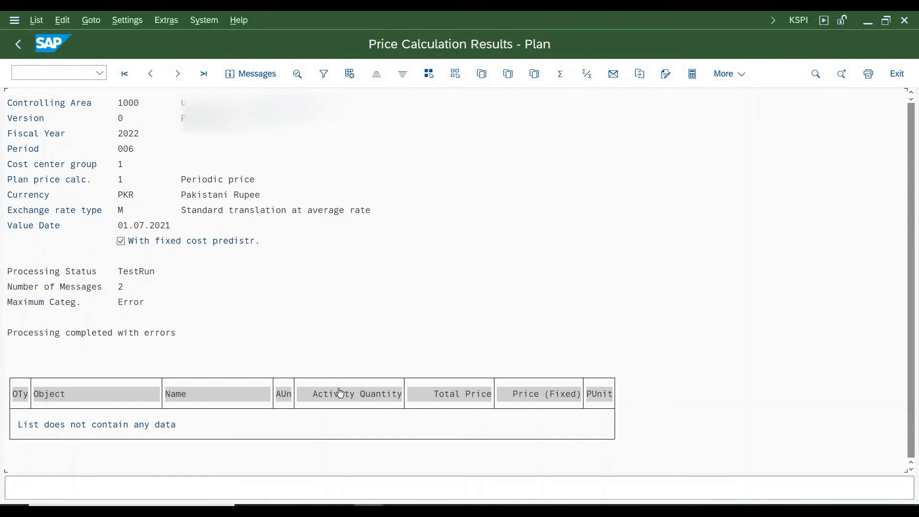
click(134, 305)
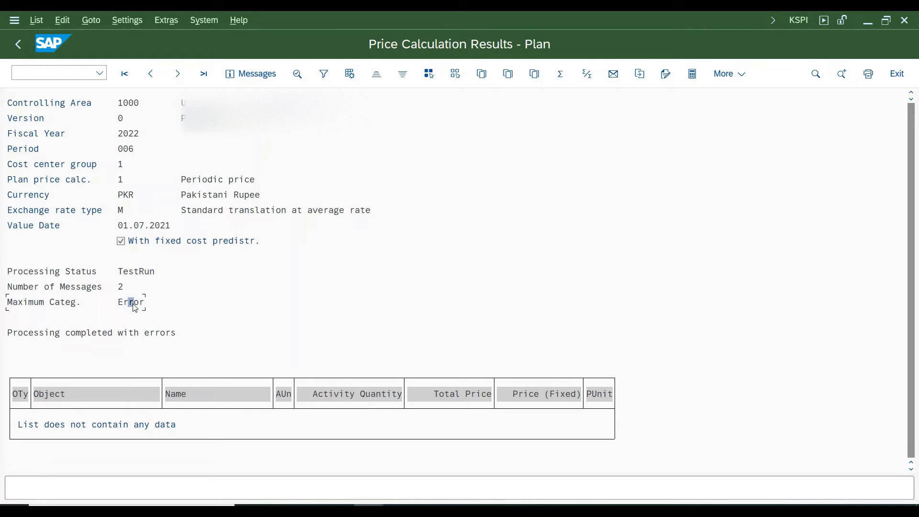
click(268, 76)
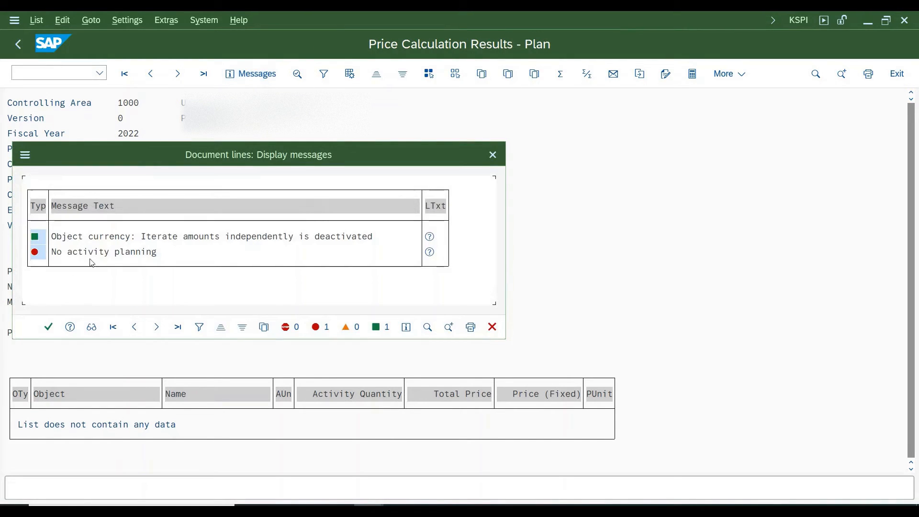
key(Escape)
key(F3)
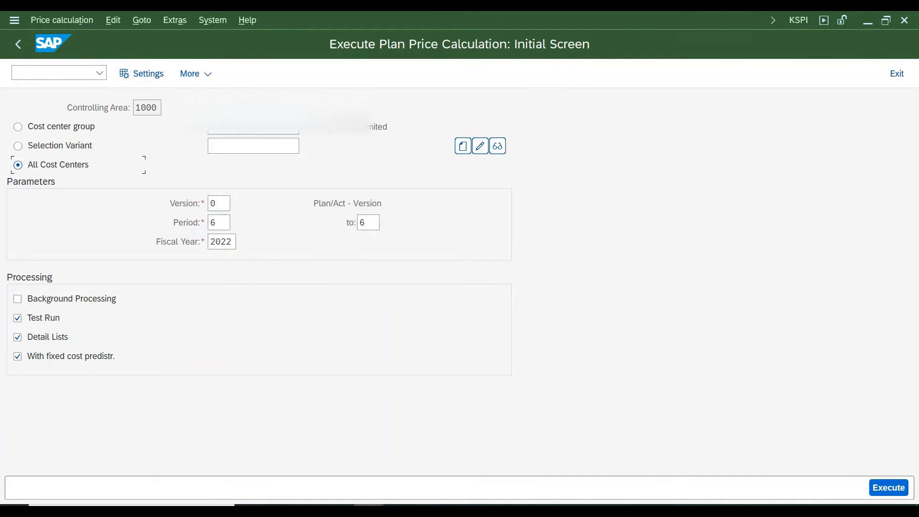
mouse_move(403, 464)
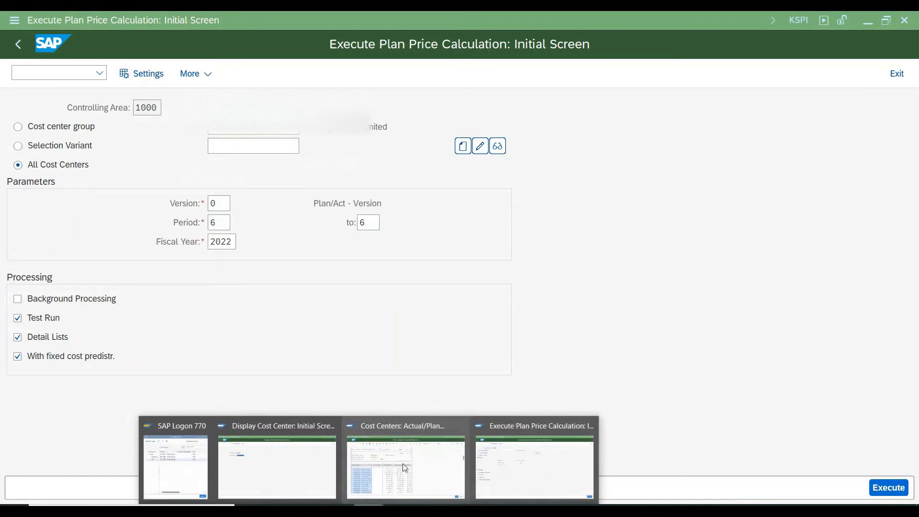
click(441, 462)
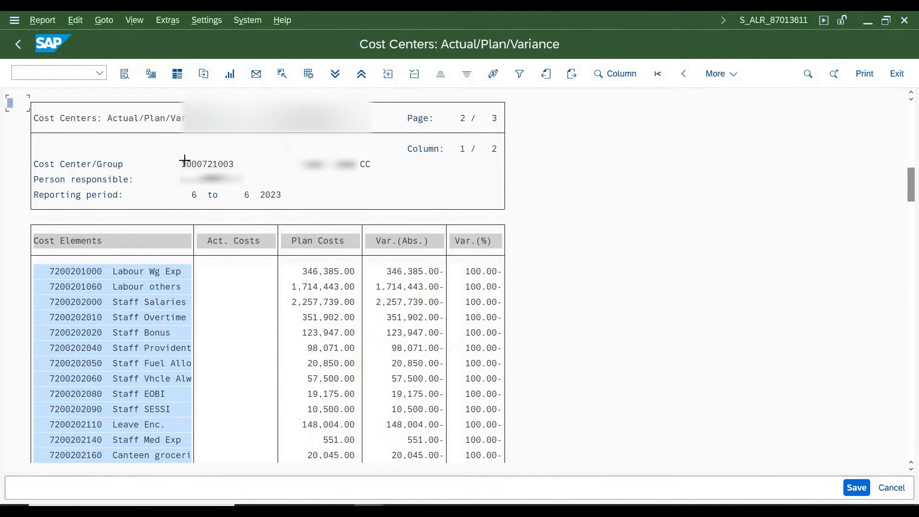
drag(184, 160, 240, 165)
key(Escape)
mouse_move(368, 509)
click(529, 463)
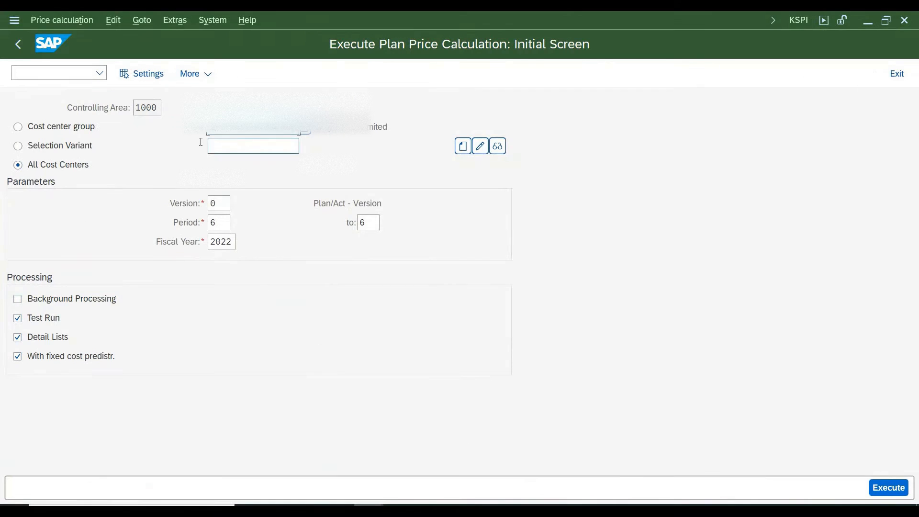
key(BackSpace)
click(24, 147)
click(230, 145)
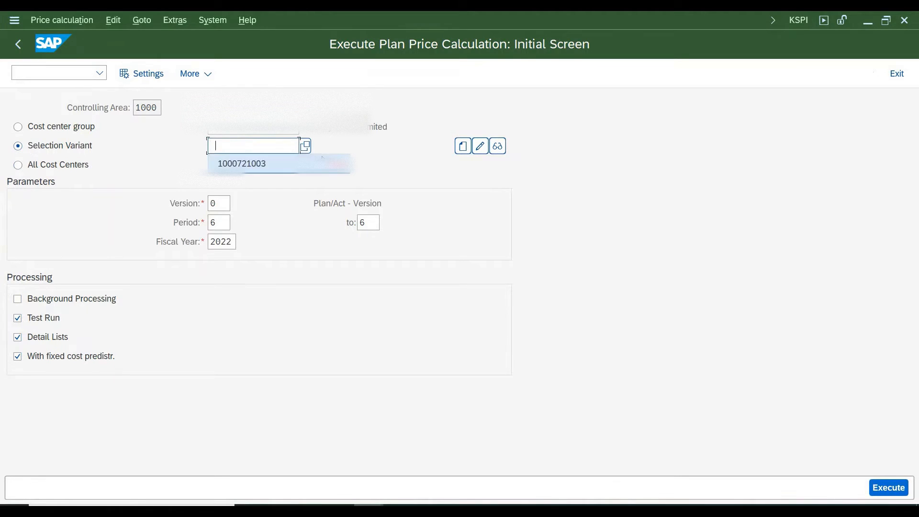
key(Down)
key(Return)
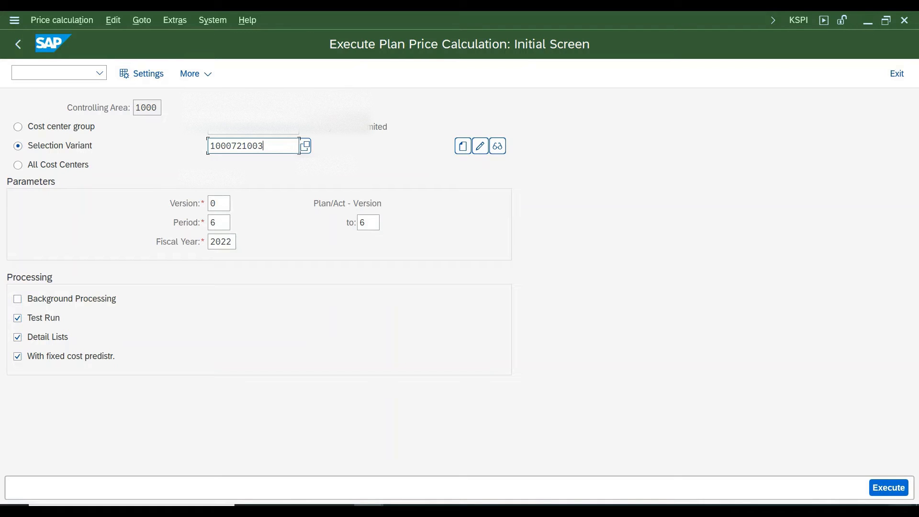
key(F8)
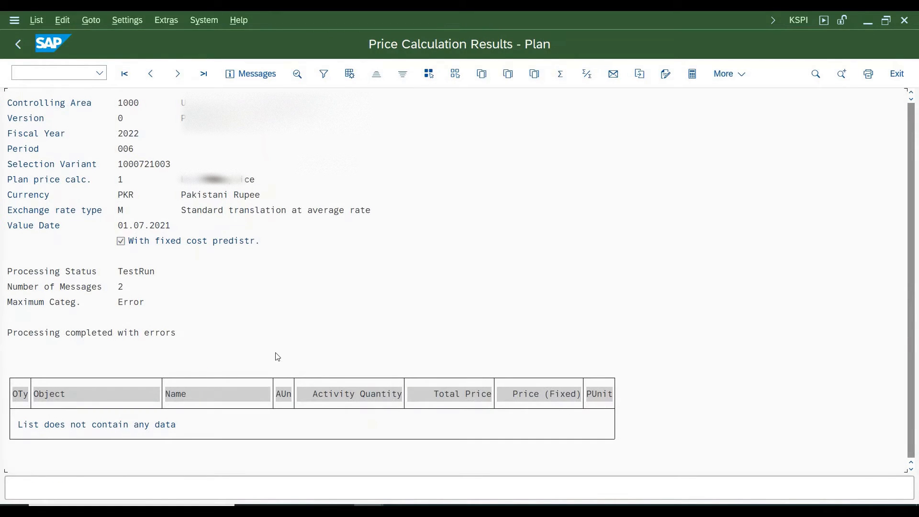
Back on the initial screen, disable fixed cost predistribution, set the fiscal year to 2023, and replace the selection variant with all cost centers
key(F3)
click(47, 359)
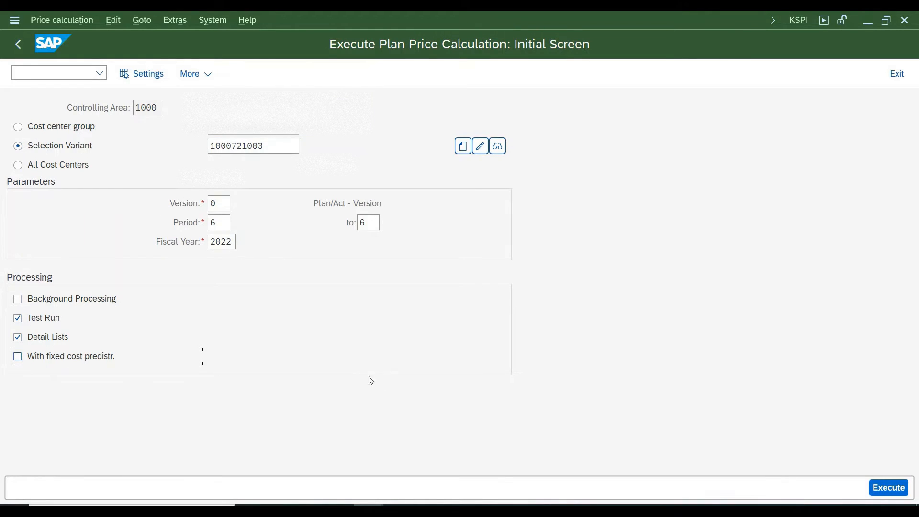
key(BackSpace)
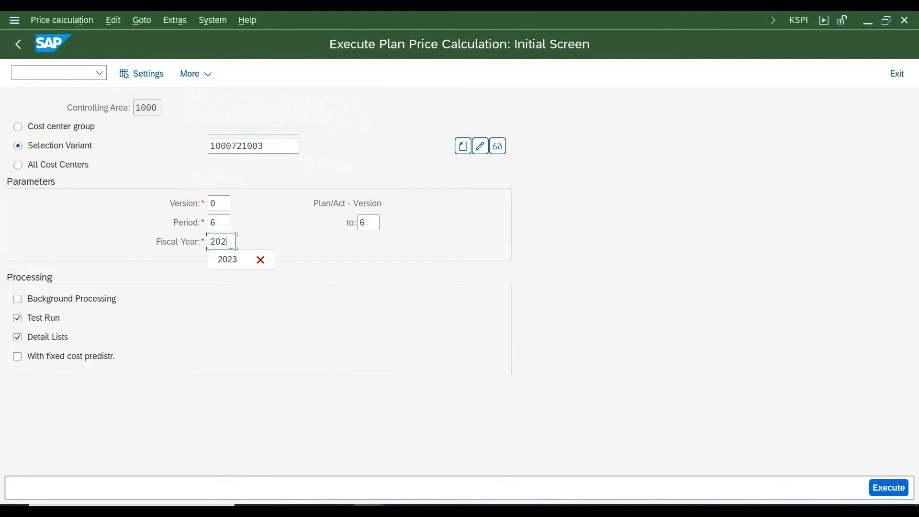
text(3)
drag(269, 147, 105, 146)
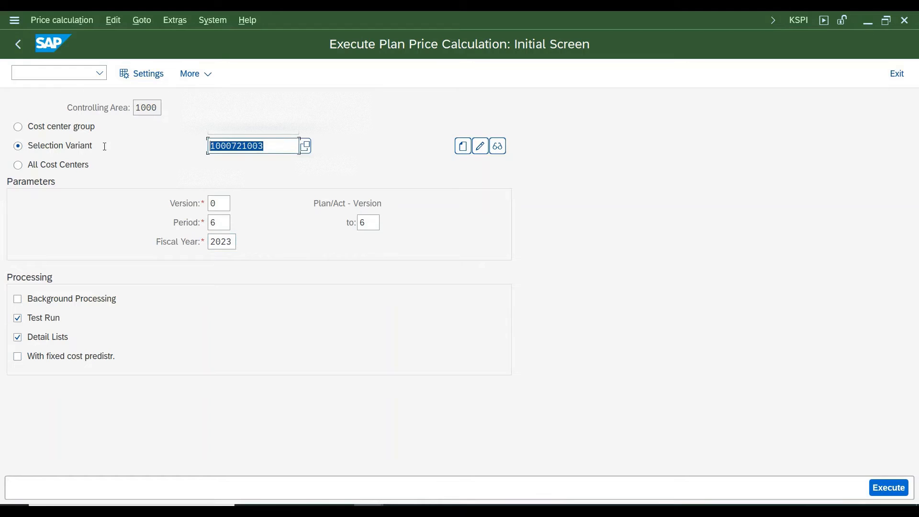
key(BackSpace)
click(40, 166)
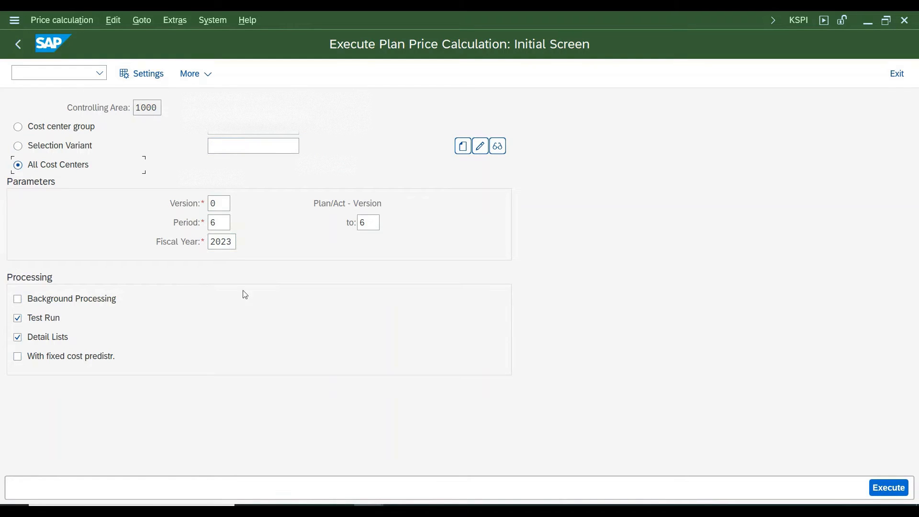
Turn off Test Run, execute the plan price calculation for all cost centers, and acknowledge the posting information
click(49, 314)
click(43, 355)
click(890, 487)
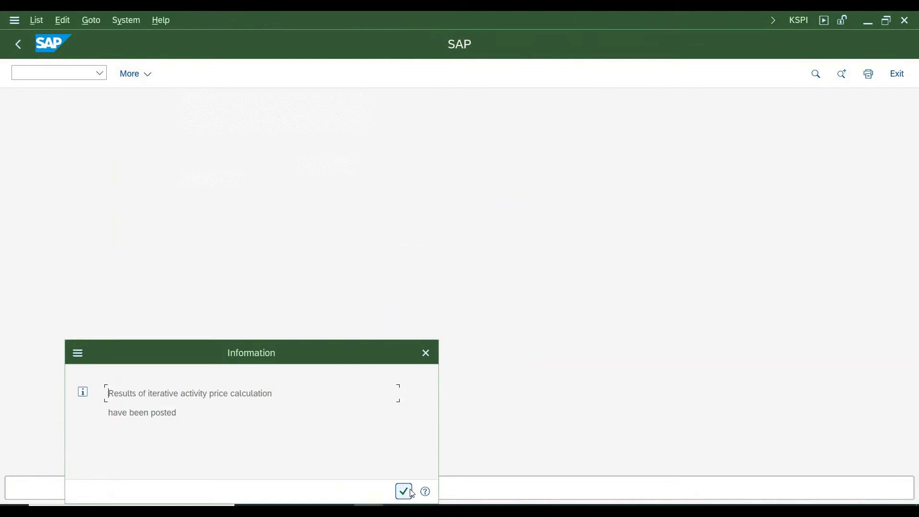
click(411, 492)
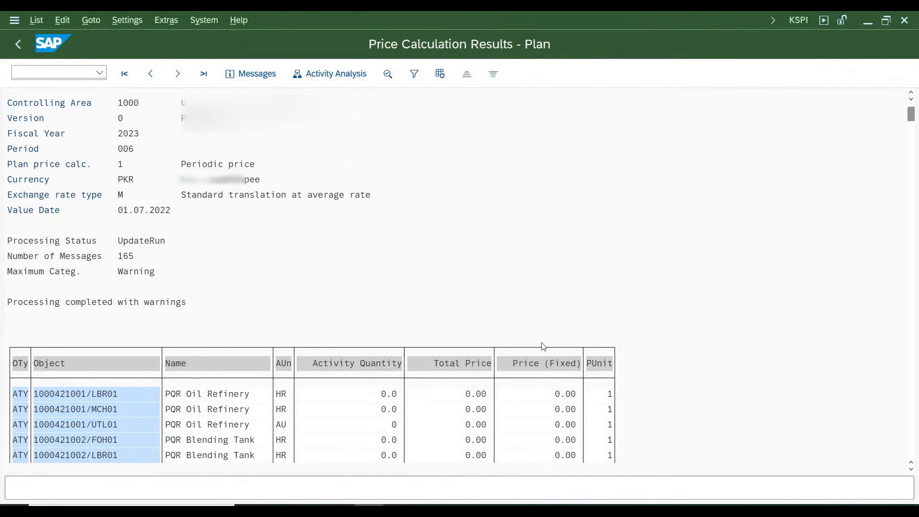
scroll(544, 346, down, 5)
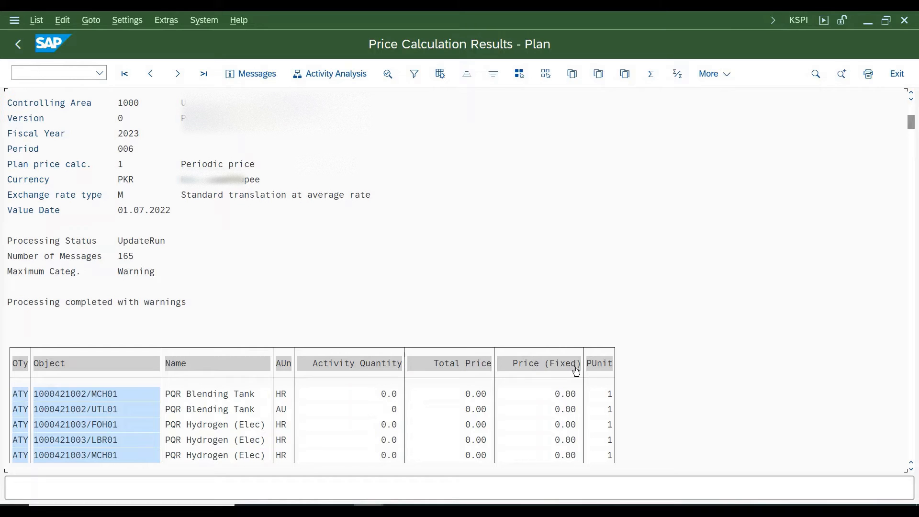
scroll(576, 372, down, 15)
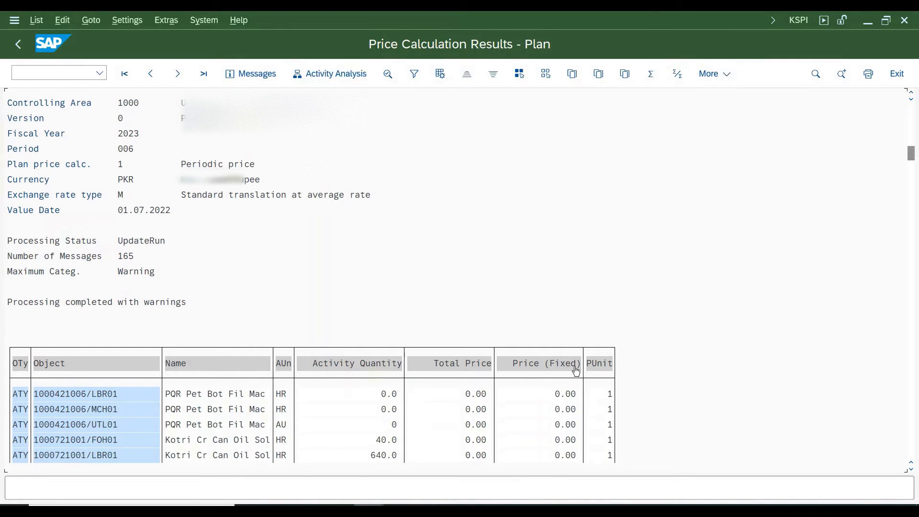
scroll(576, 372, down, 10)
scroll(576, 372, up, 5)
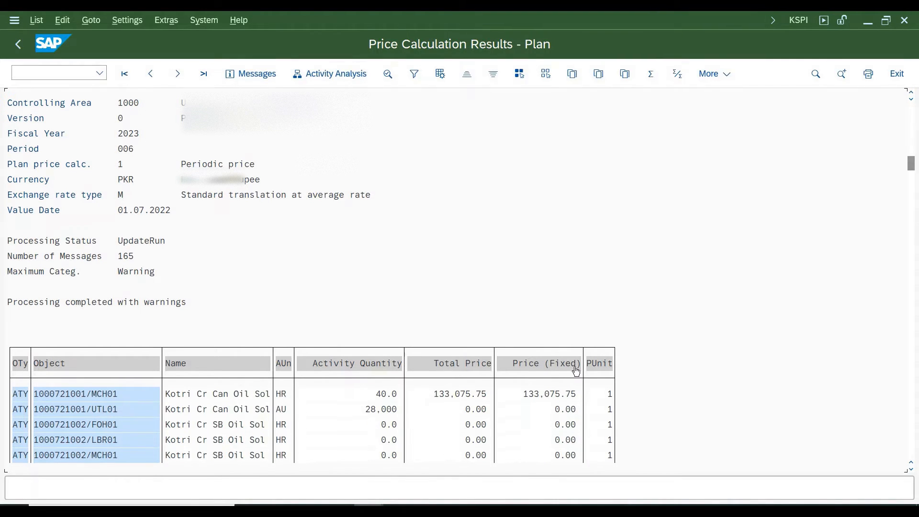
scroll(576, 372, down, 5)
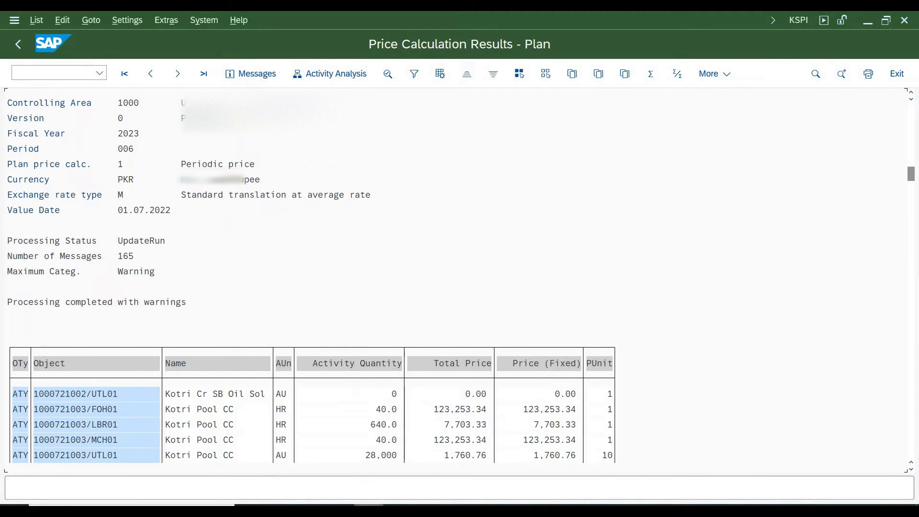
Switch to the Actual/Plan/Variance report, decline exiting it, and go back to the price calculation results
click(401, 467)
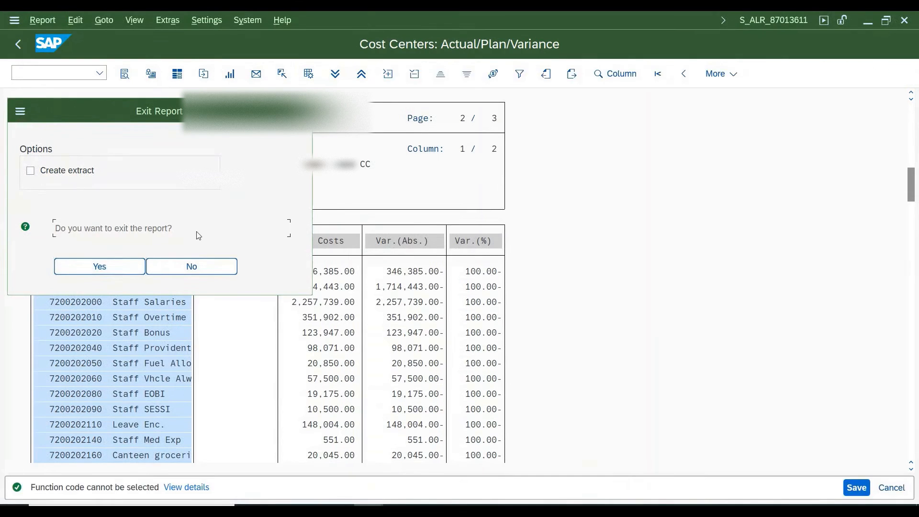
click(211, 266)
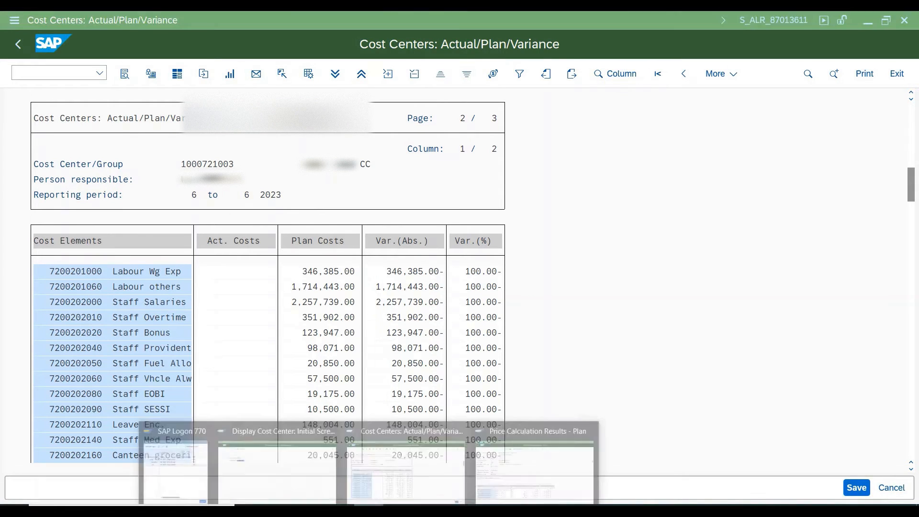
click(479, 486)
click(19, 44)
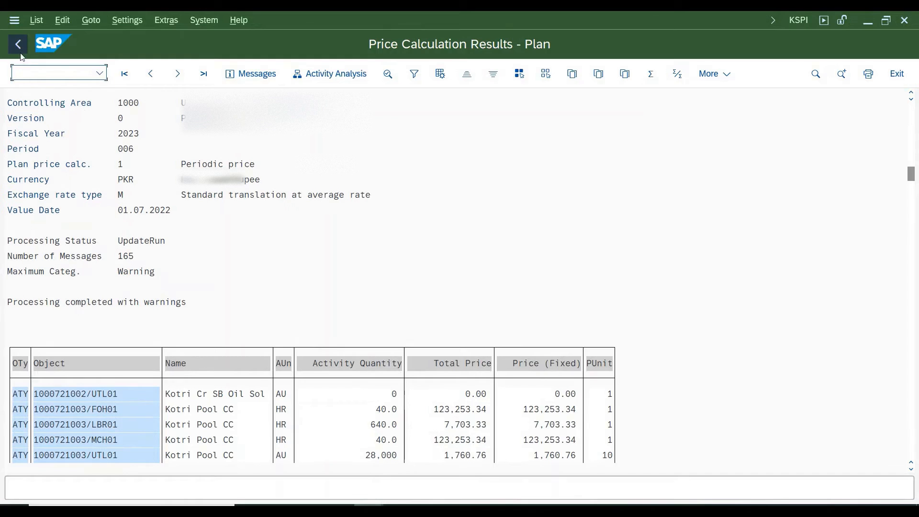
Return to the price calculation's initial screen, turn off Test Run, and enable fixed cost predistribution
click(238, 310)
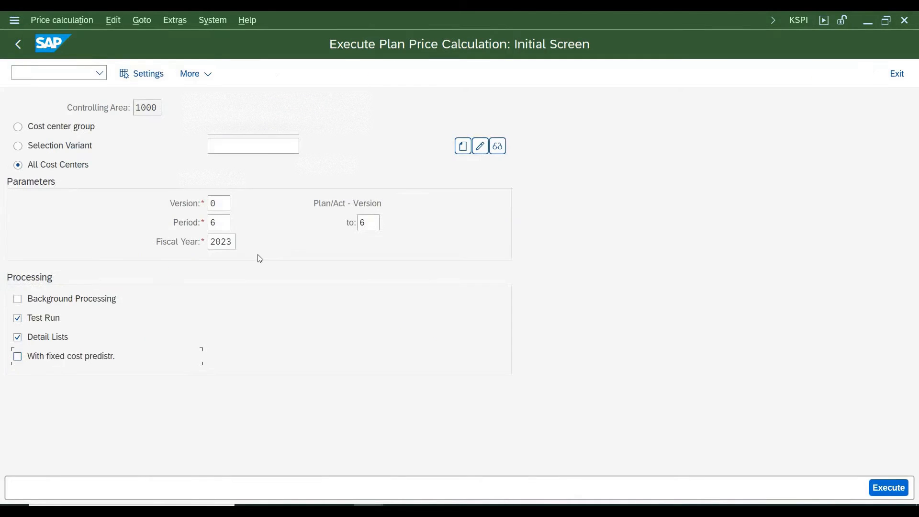
click(21, 325)
click(32, 362)
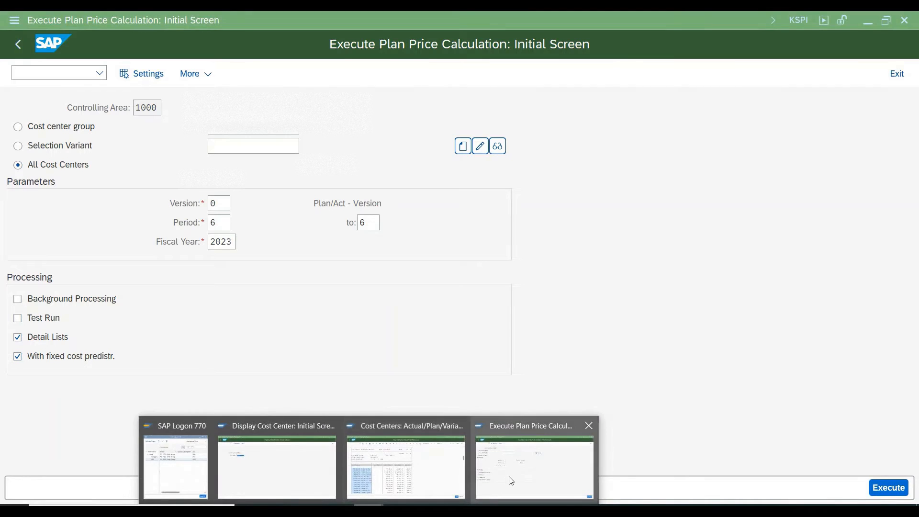
Leave the plan price calculation and open the activity type price report with transaction KSBT
click(15, 43)
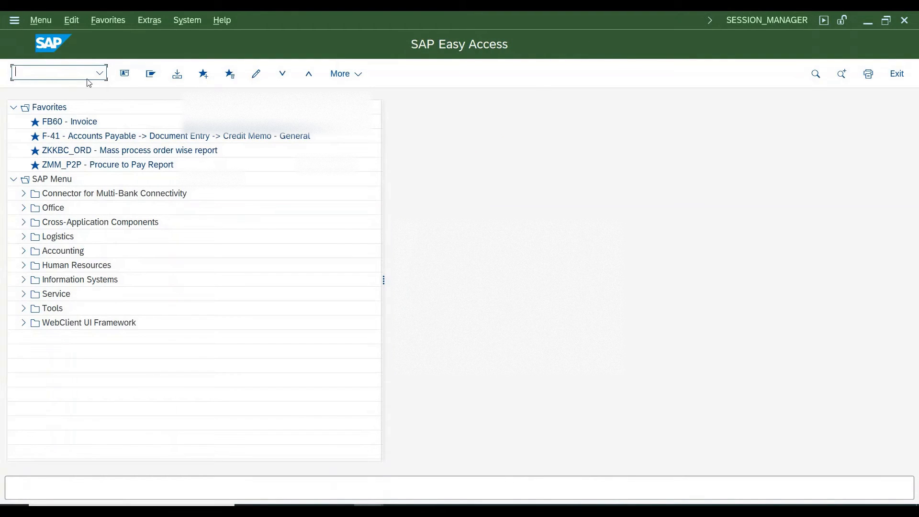
text(ksbt)
key(Return)
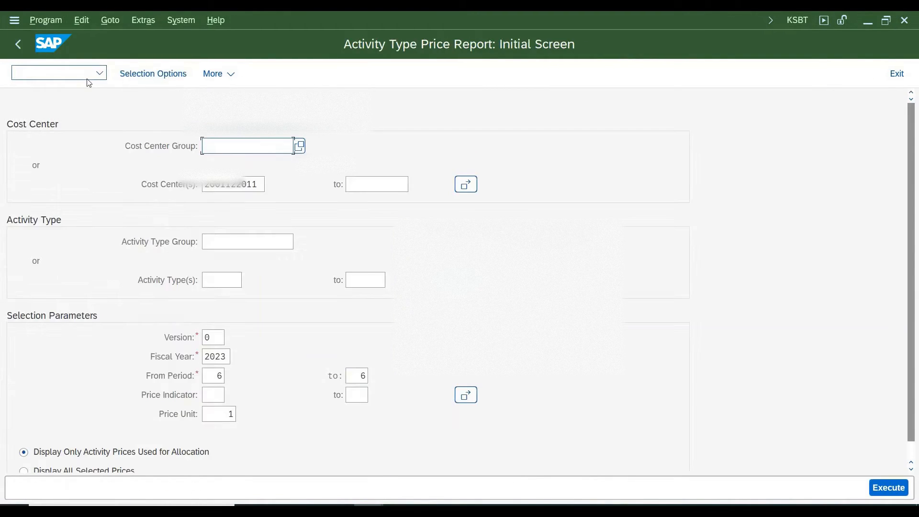
drag(258, 183, 217, 196)
key(BackSpace)
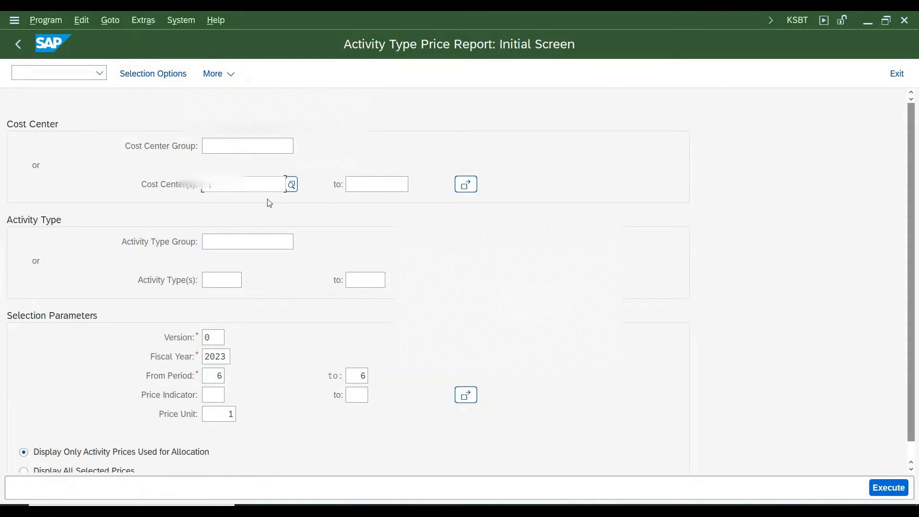
key(BackSpace)
click(259, 228)
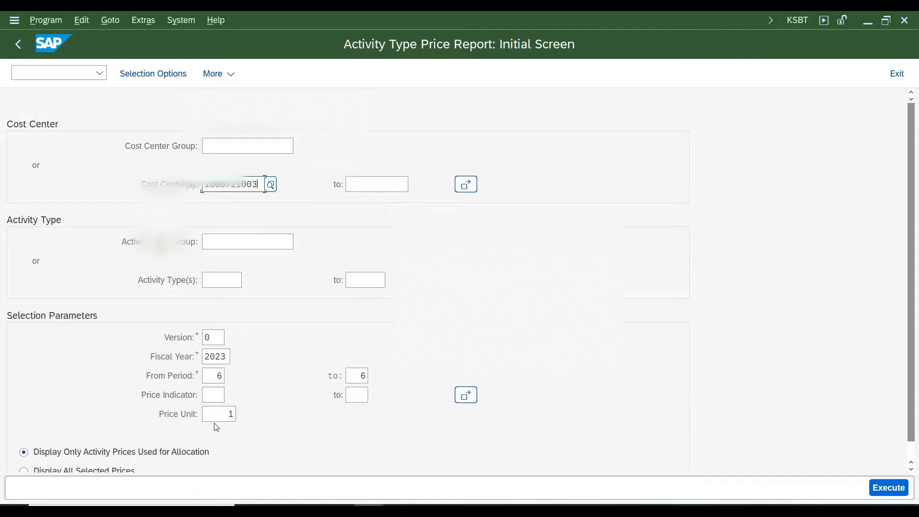
click(889, 487)
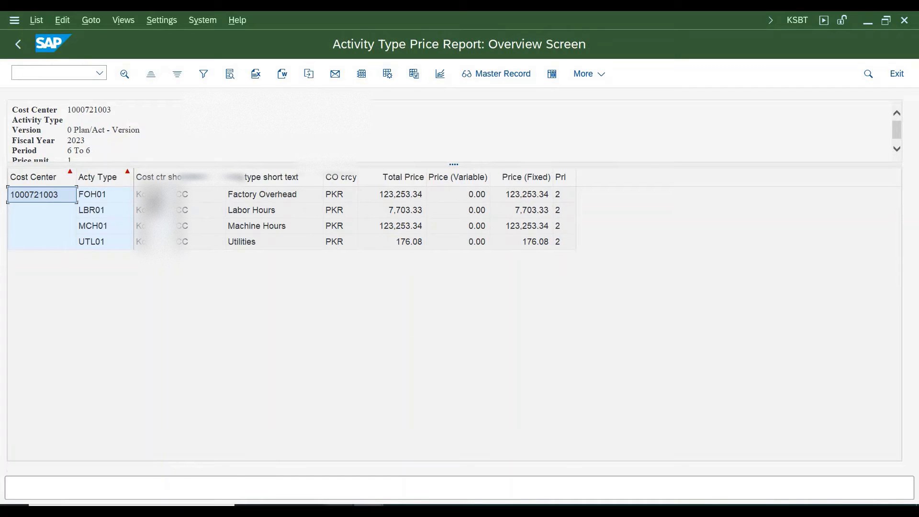
Look through the other open SAP sessions, return to the Activity Type Price Report, and select the price indicator of activity type FOH01
click(369, 510)
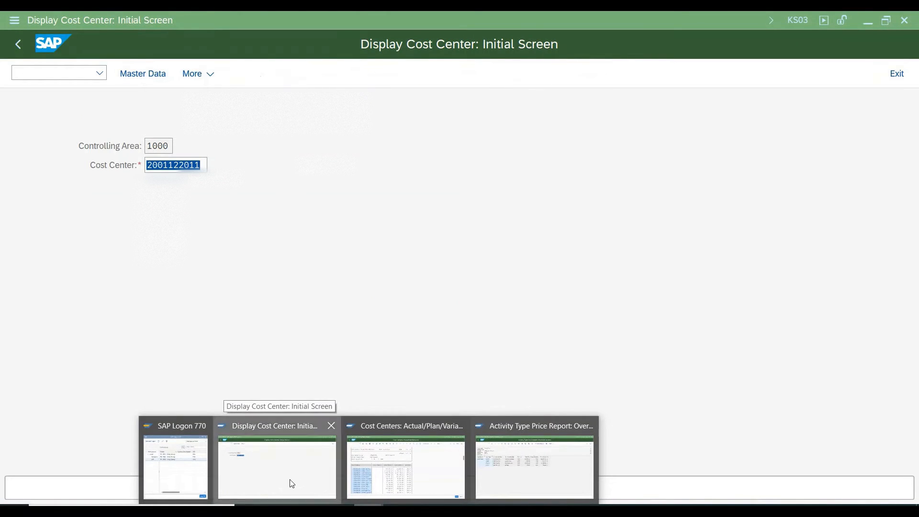
click(292, 484)
click(368, 510)
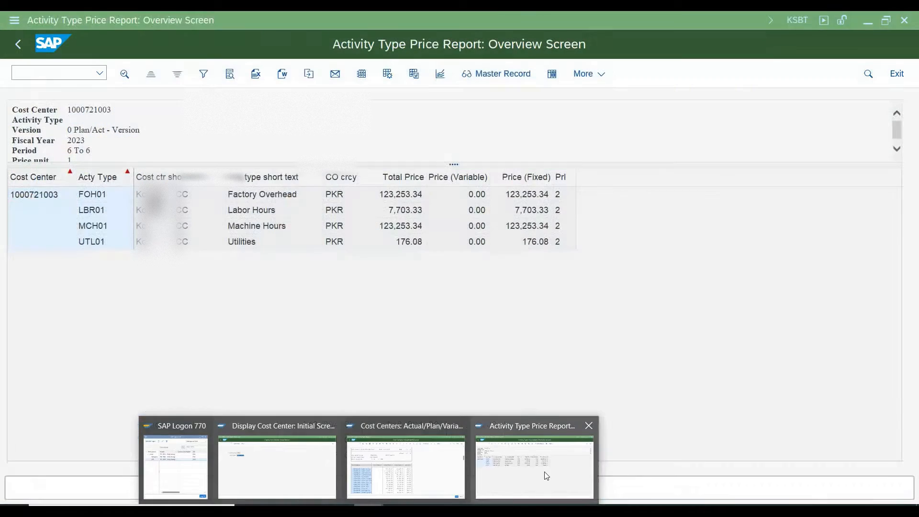
click(536, 461)
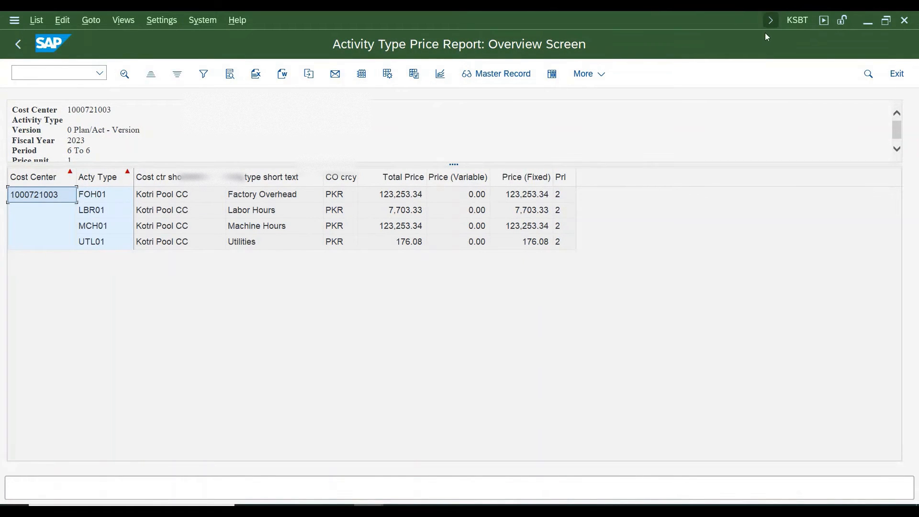
click(568, 199)
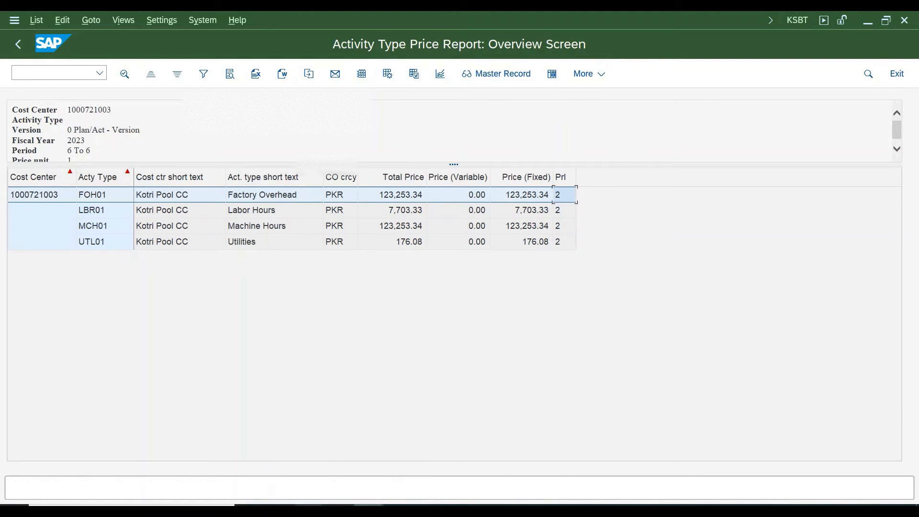
Switch to Excel and examine the Amount Planning Kotri workbook and the plan activity quantities in C5:C8 of Activity Planning Kotri
mouse_move(307, 512)
click(307, 455)
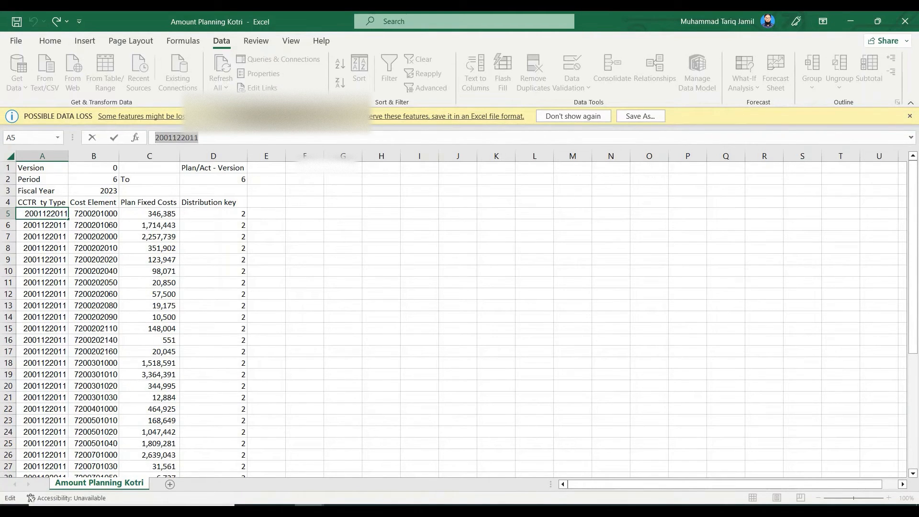
mouse_move(306, 512)
click(420, 467)
drag(122, 214, 131, 248)
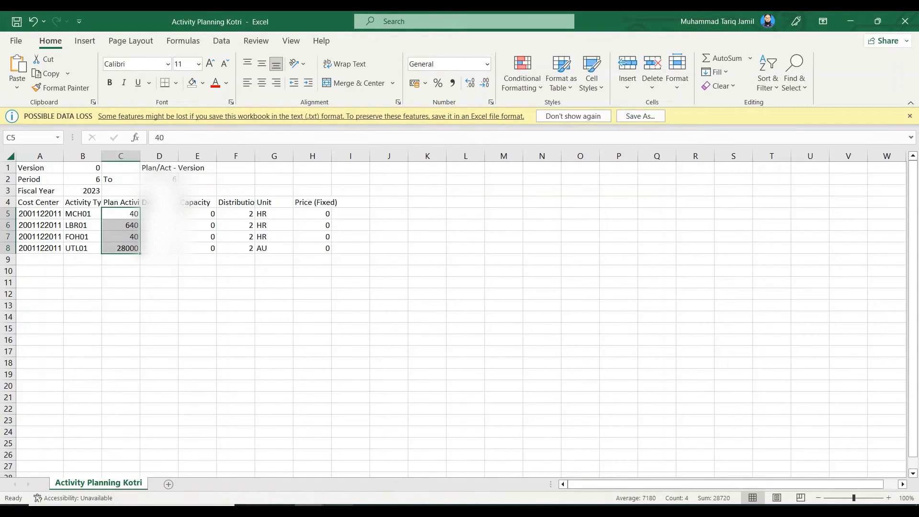
mouse_move(306, 511)
click(534, 461)
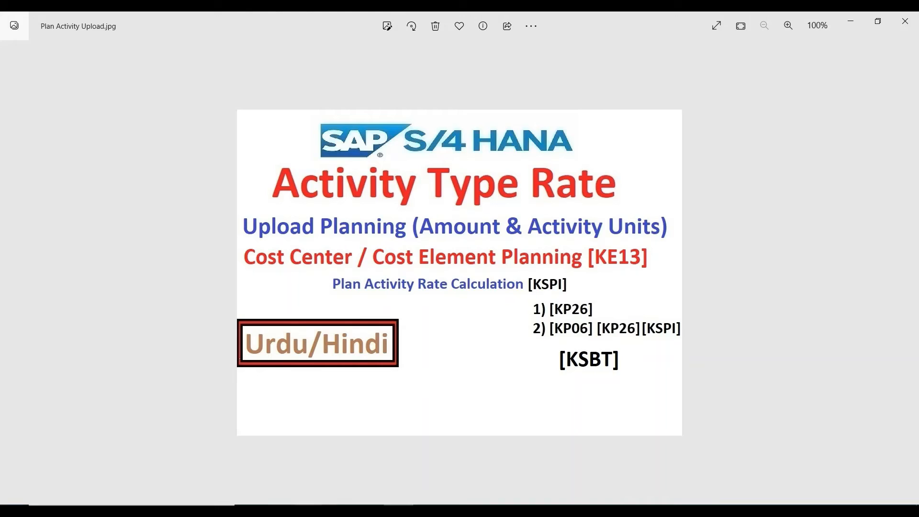
mouse_move(316, 511)
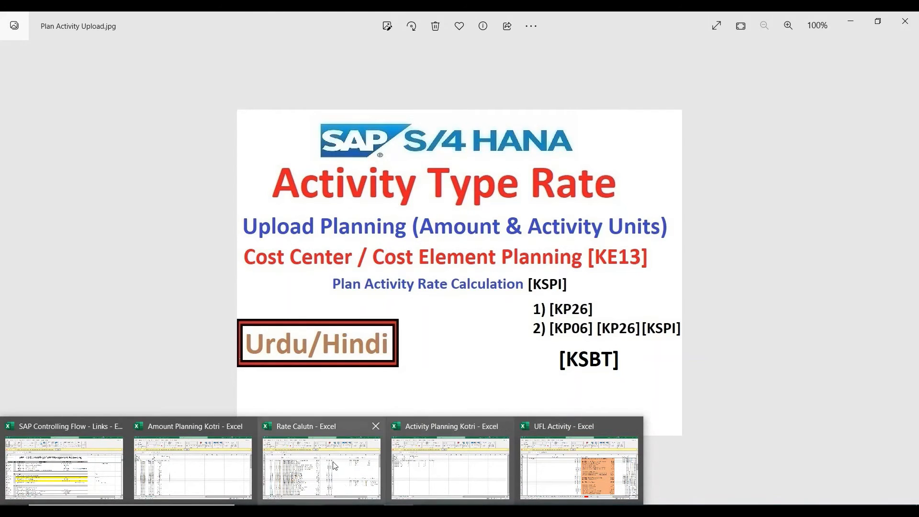
click(441, 466)
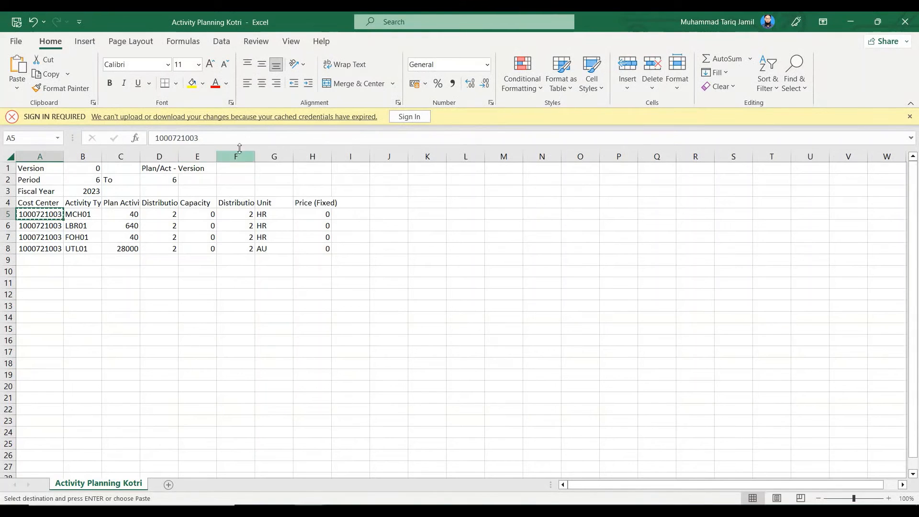
drag(122, 138, 113, 138)
key(ctrl+c)
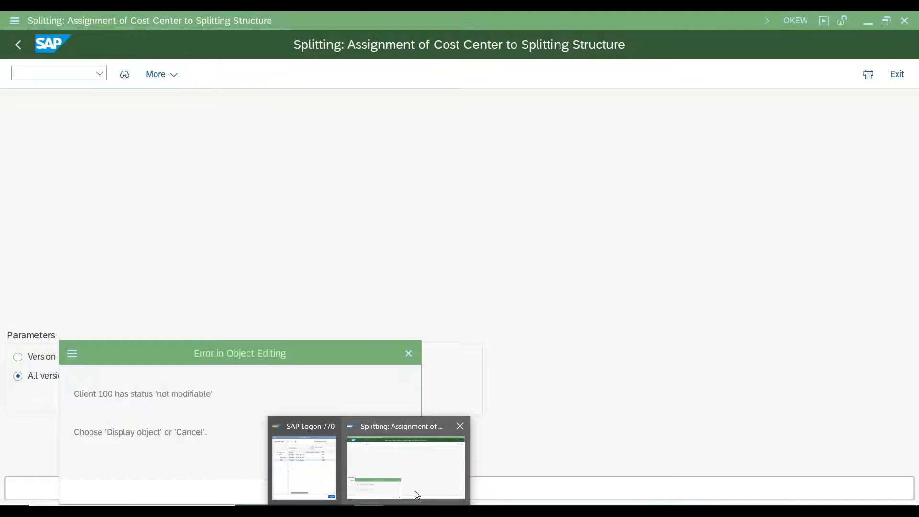
click(415, 490)
click(365, 492)
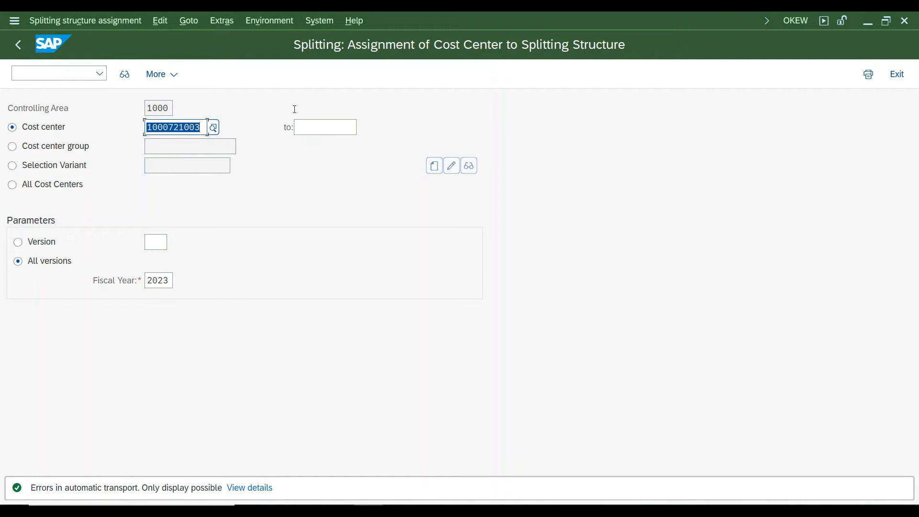
click(119, 76)
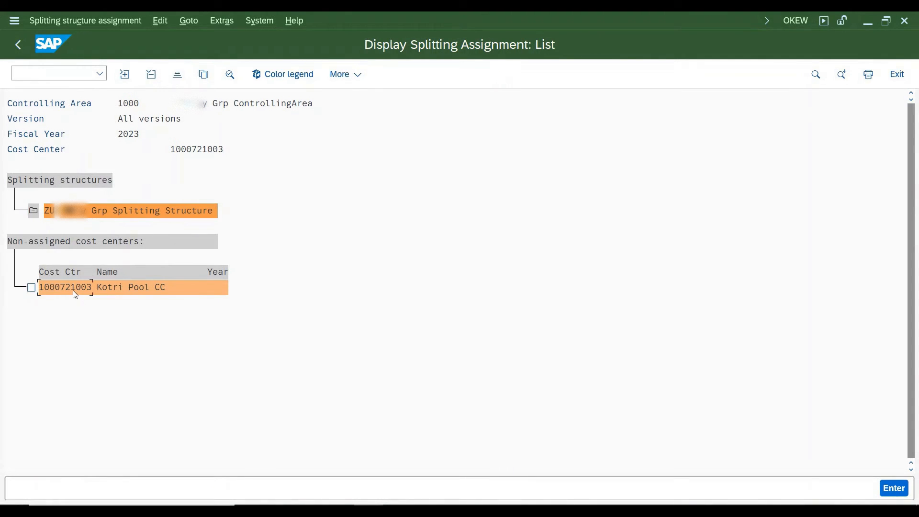
click(73, 289)
Switch to Excel to review the Rate Calutn workbook and preview the Amount Planning Kotri workbook
click(310, 512)
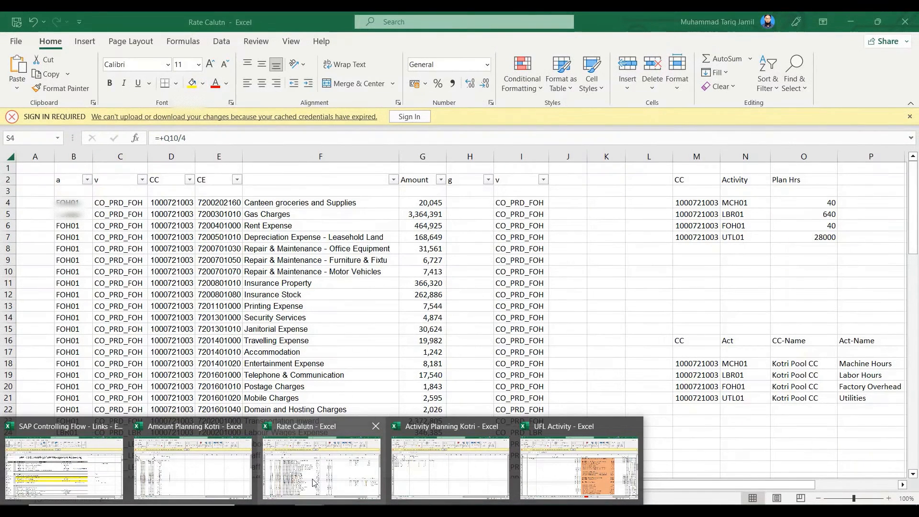
click(313, 479)
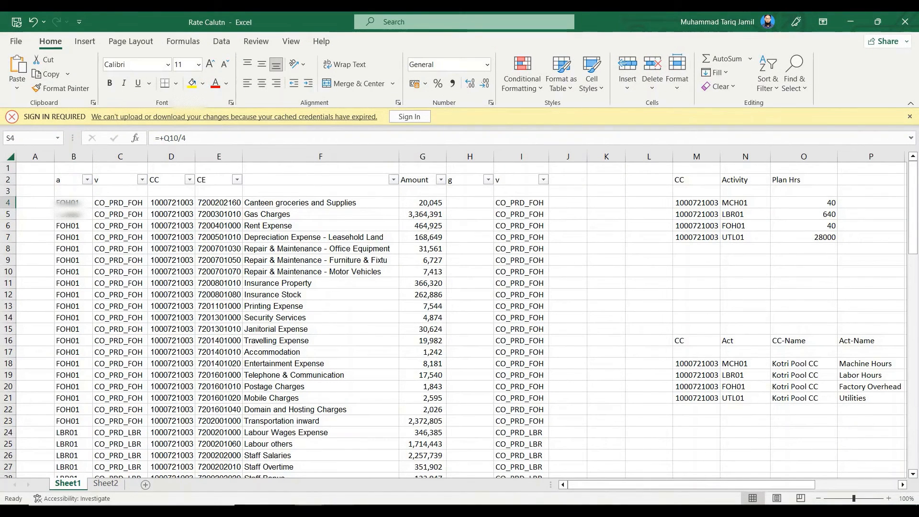
click(310, 511)
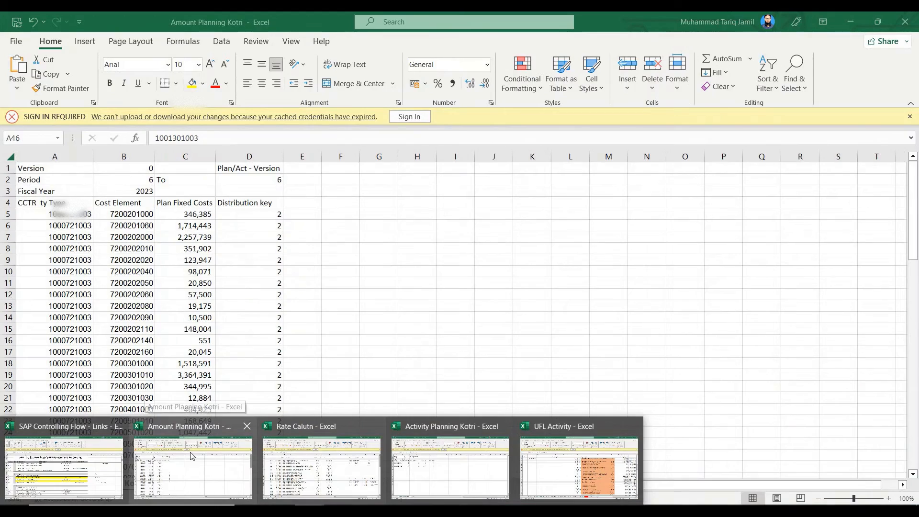
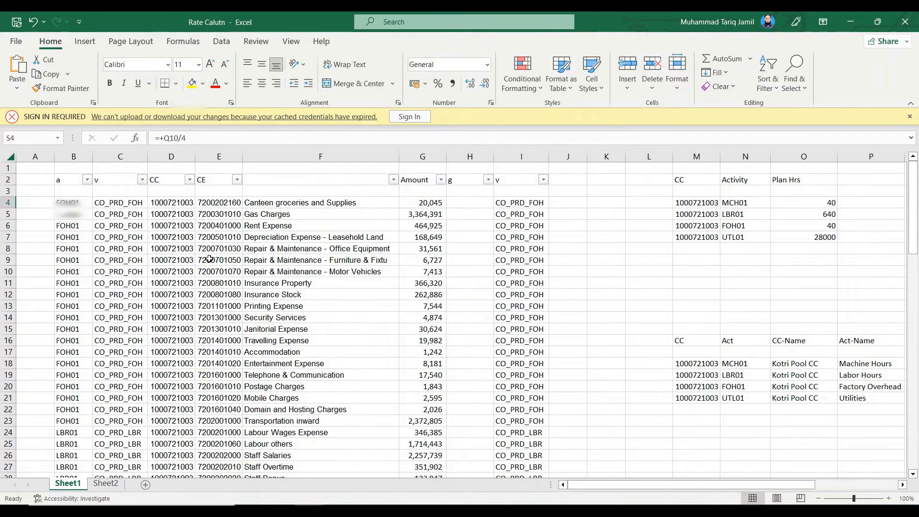
Review the planned costs per cost center in the Amount Planning Kotri workbook and bring up the Rate Calutn workbook
mouse_move(239, 511)
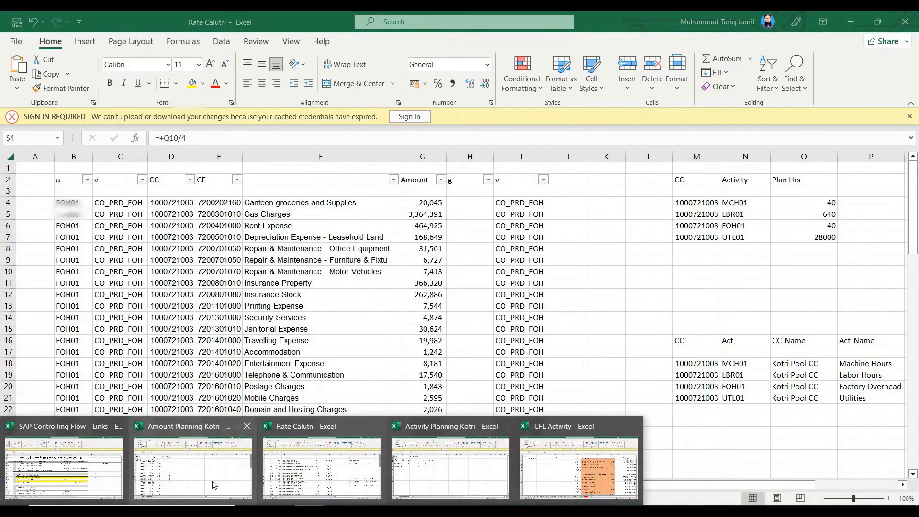
click(232, 474)
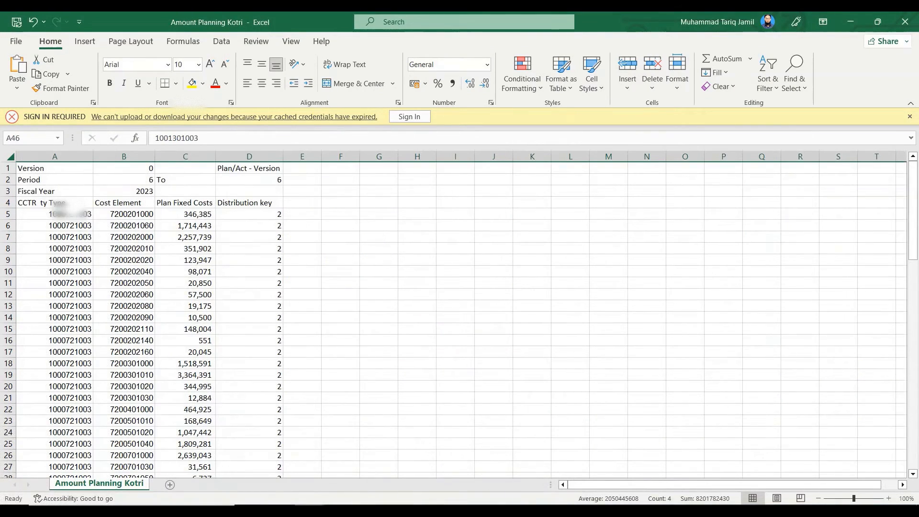
scroll(94, 385, down, 13)
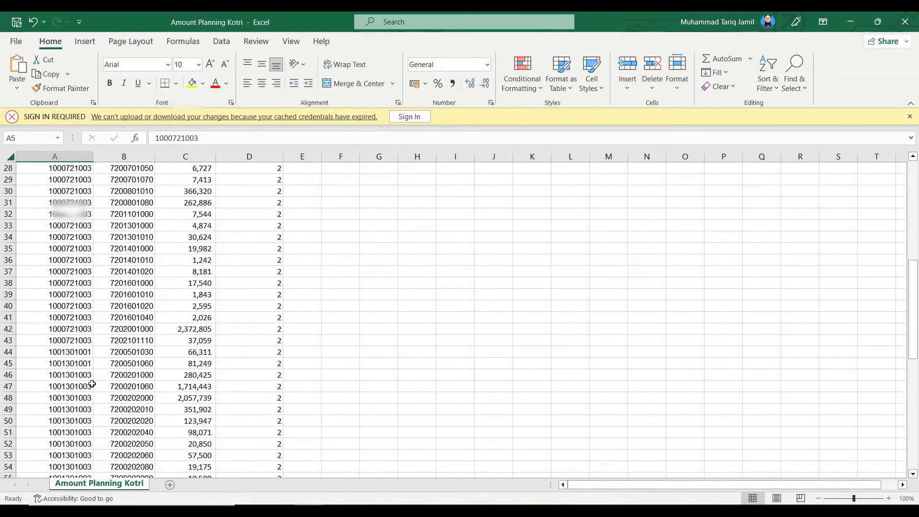
scroll(95, 384, down, 10)
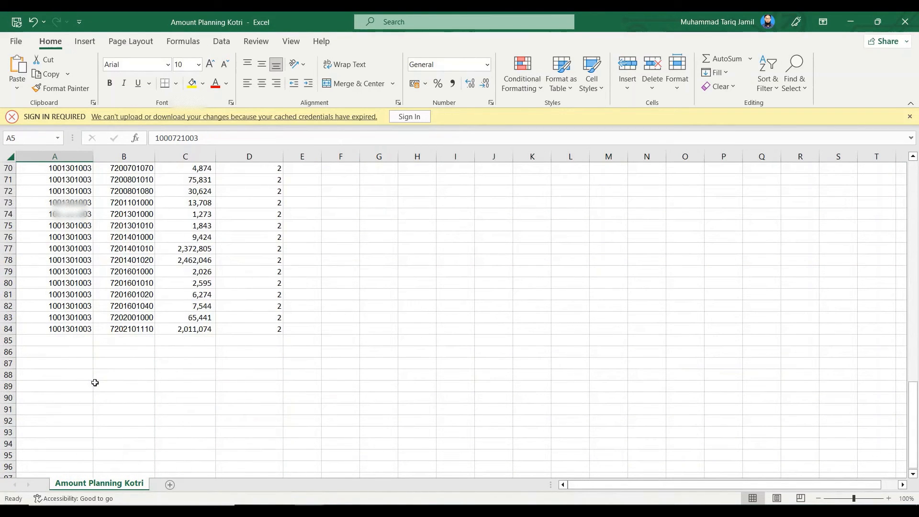
scroll(118, 376, up, 5)
scroll(119, 376, up, 18)
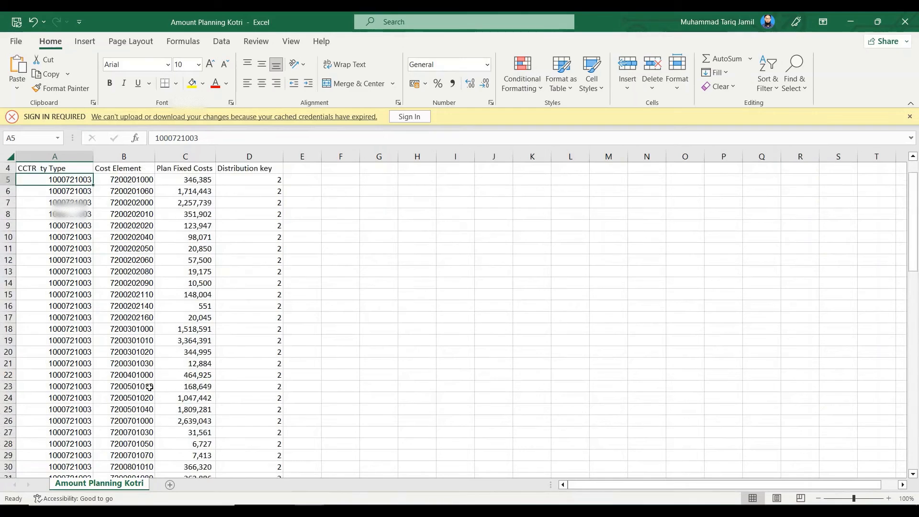
click(370, 487)
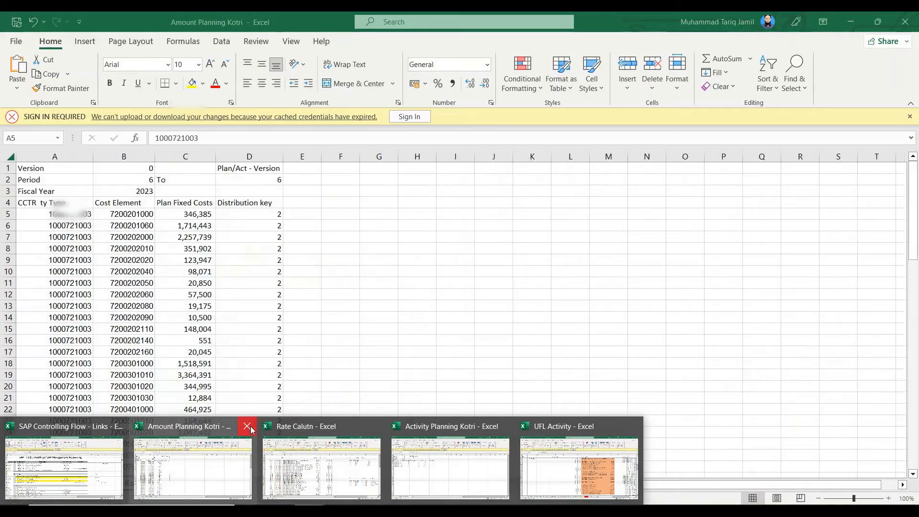
click(251, 426)
click(428, 426)
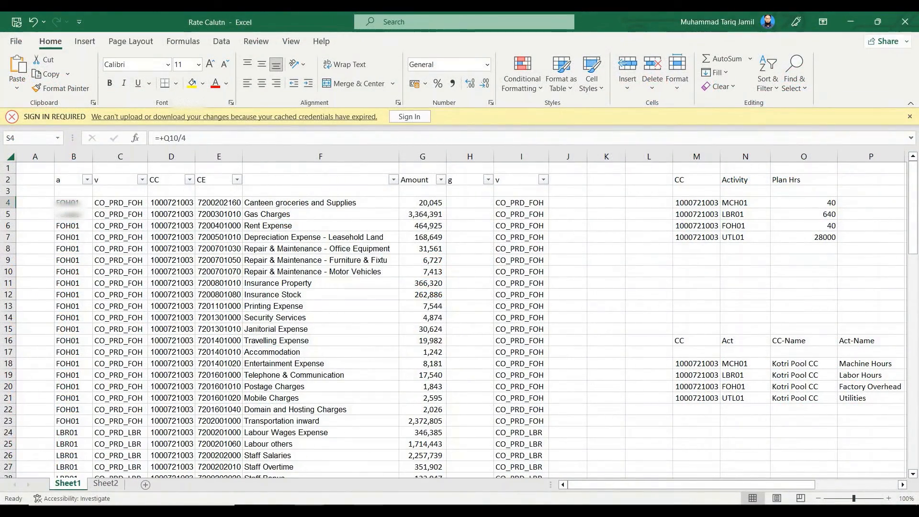
Switch to the SAP splitting assignment window and open a new SAP Easy Access session
click(445, 477)
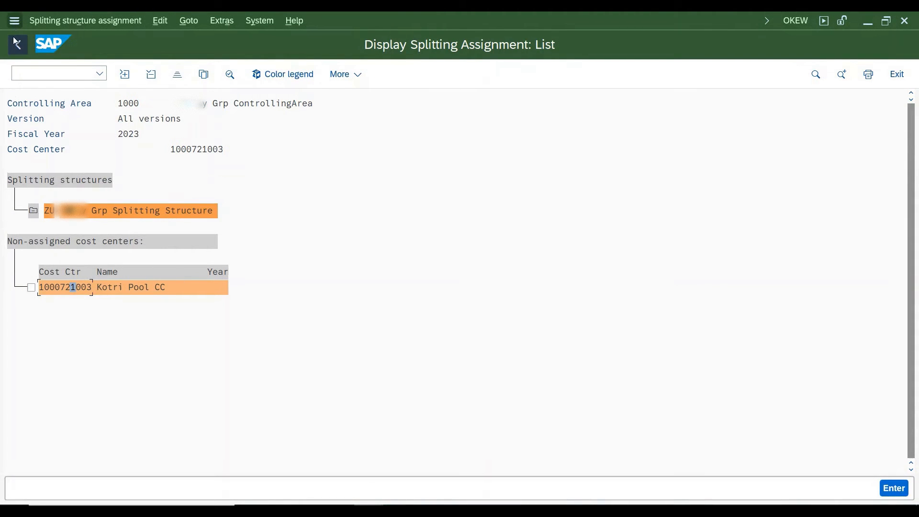
click(15, 22)
click(72, 156)
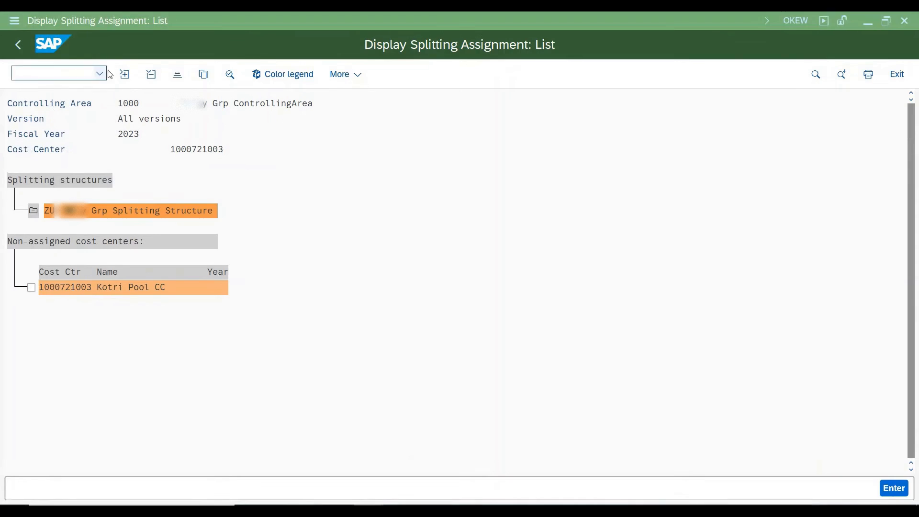
click(305, 163)
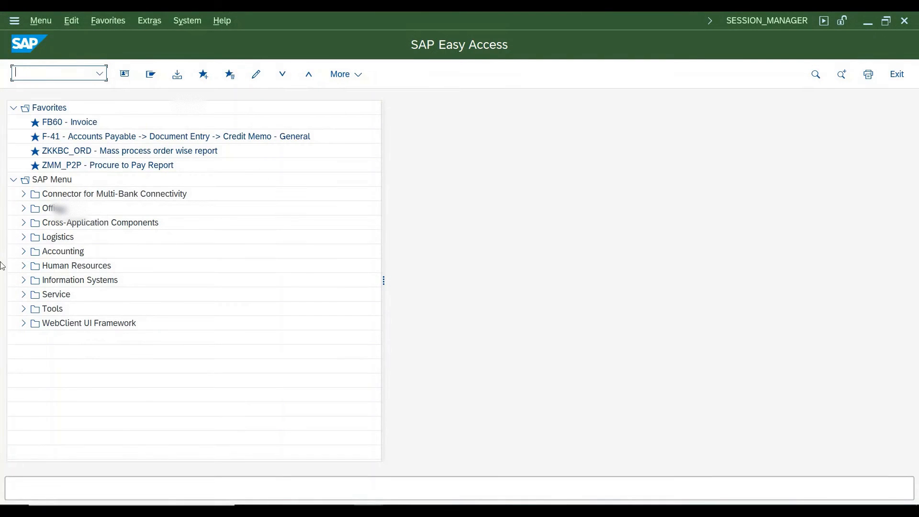
Open report S_ALR_87013611, Cost Centers: Actual/Plan/Variance, from the Plan/Actual Comparisons of Cost Center Accounting
click(31, 251)
click(23, 252)
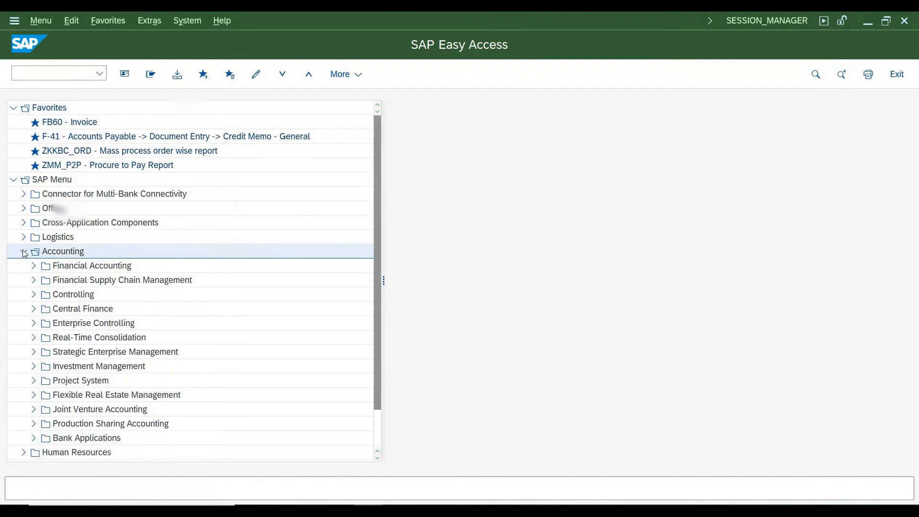
click(34, 294)
click(44, 323)
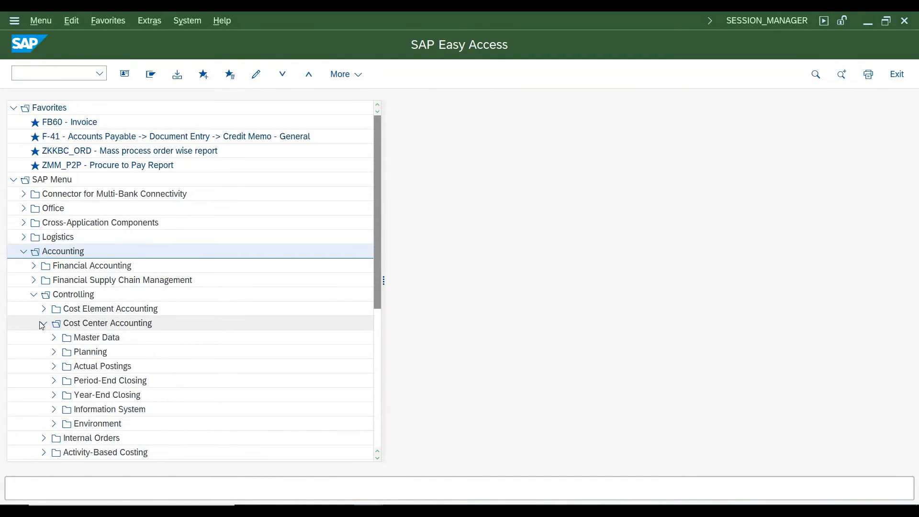
click(52, 410)
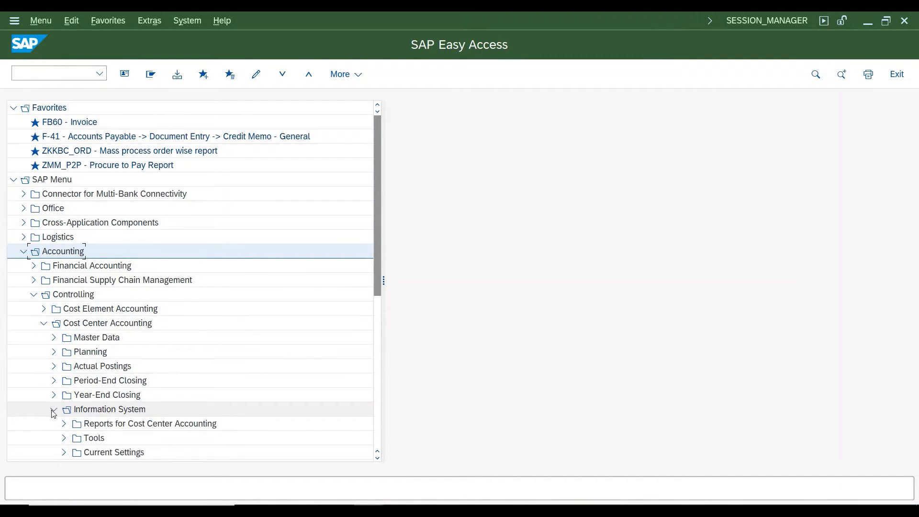
click(64, 424)
click(74, 441)
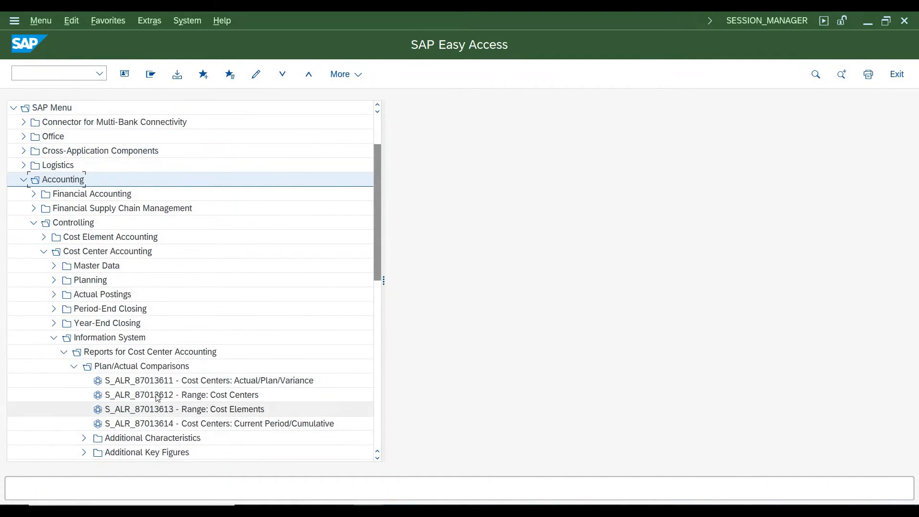
double_click(163, 382)
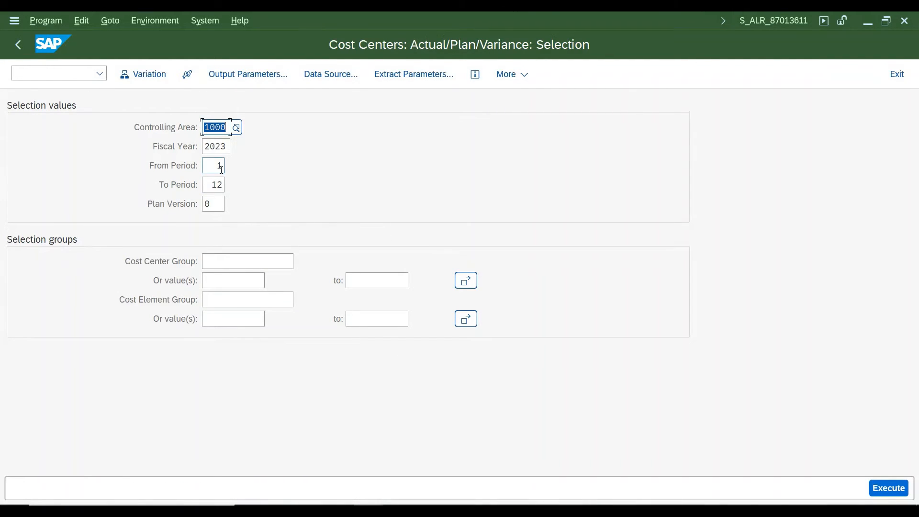
click(221, 169)
text(6)
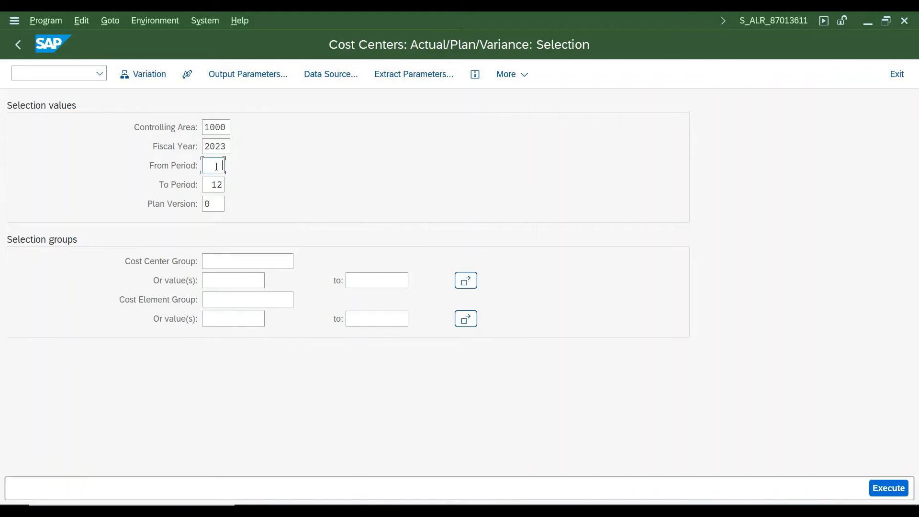
key(Tab)
text(6)
key(Tab)
key(Tab)
key(Tab)
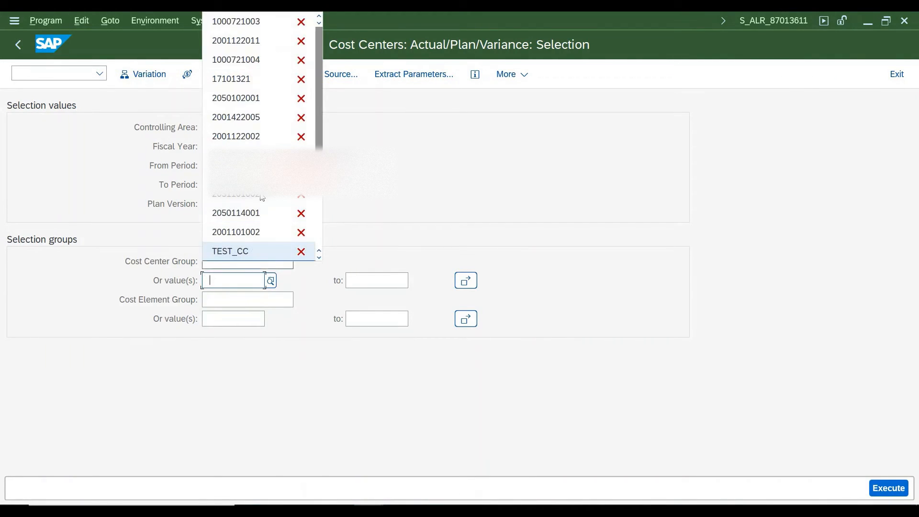
click(264, 22)
key(F8)
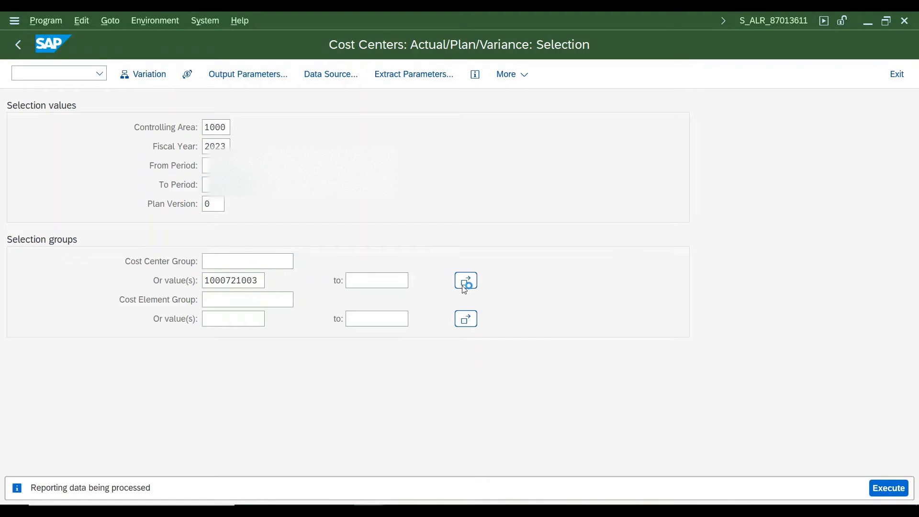
Examine the plan costs per cost element and the debit total in the Actual/Plan/Variance report
scroll(520, 299, down, 4)
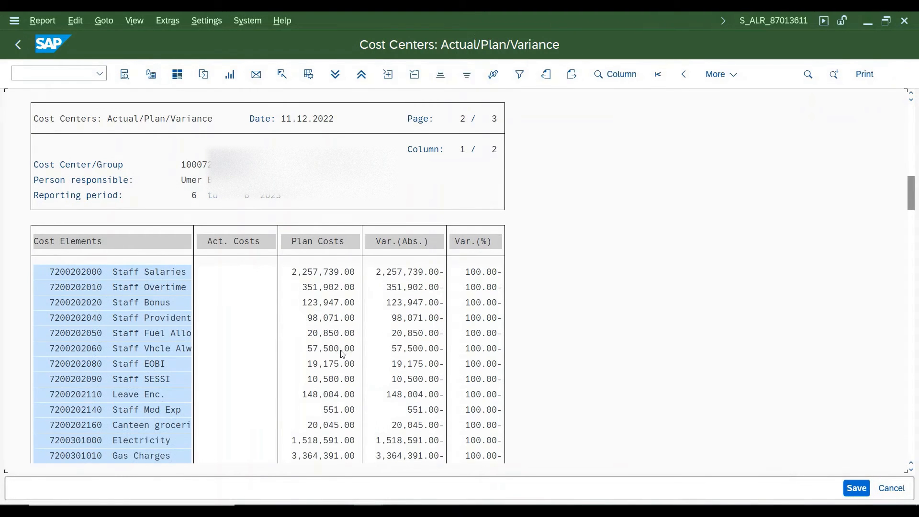
scroll(857, 216, down, 10)
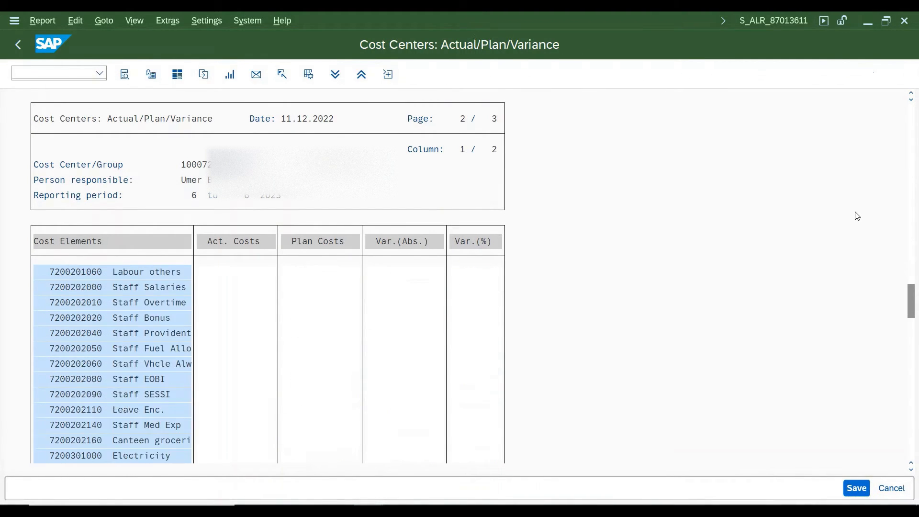
key(Page_Up)
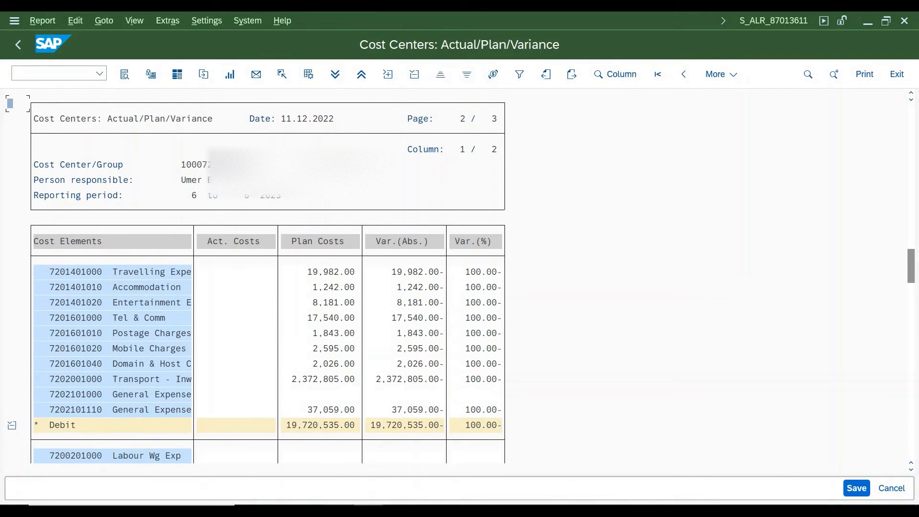
Switch to the Rate Calutn workbook in Excel and check the Amount column and its sum in G44
click(363, 474)
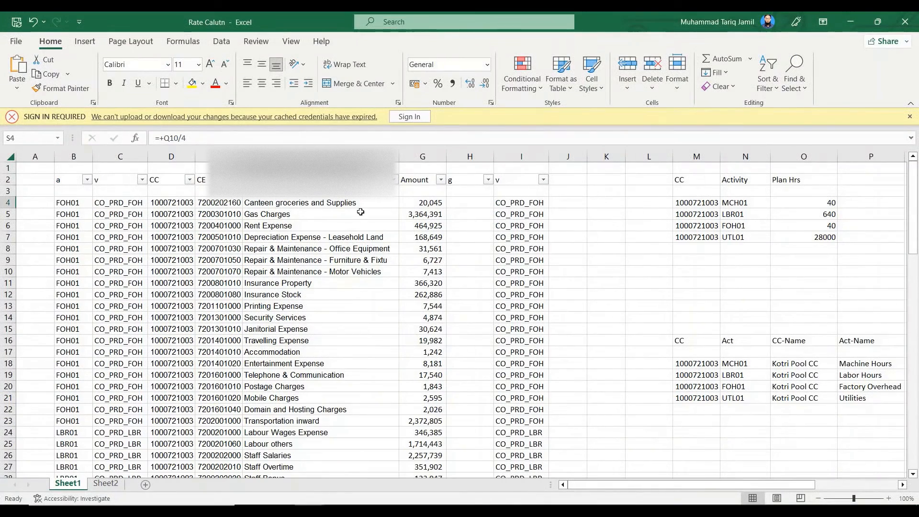
click(430, 202)
scroll(431, 203, down, 13)
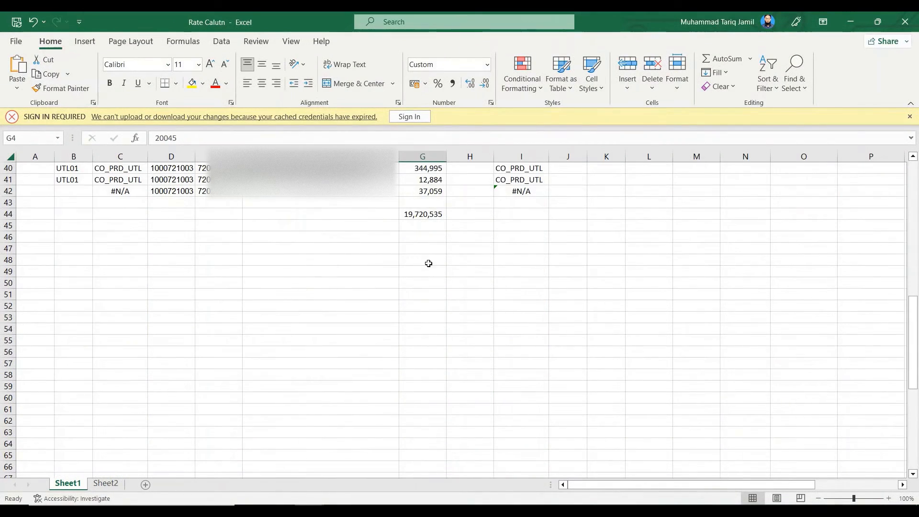
shift+click(429, 192)
click(429, 214)
scroll(196, 304, up, 10)
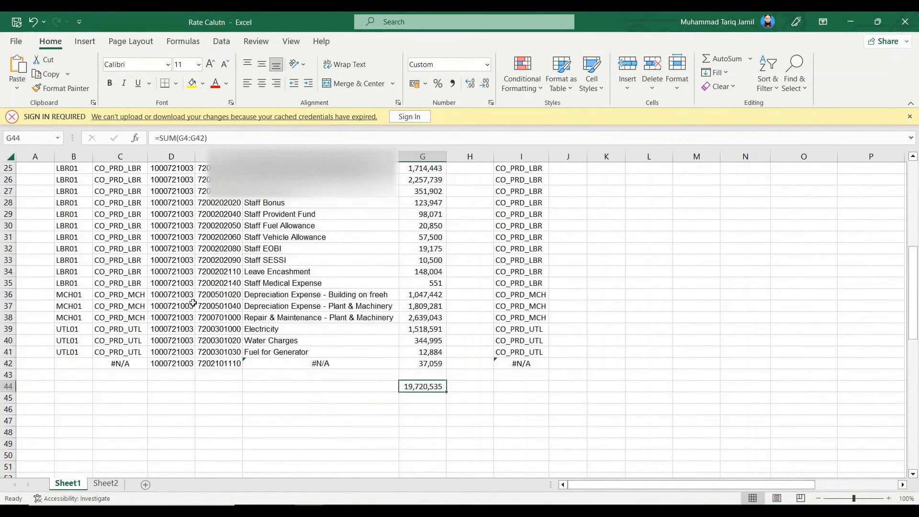
scroll(240, 302, up, 3)
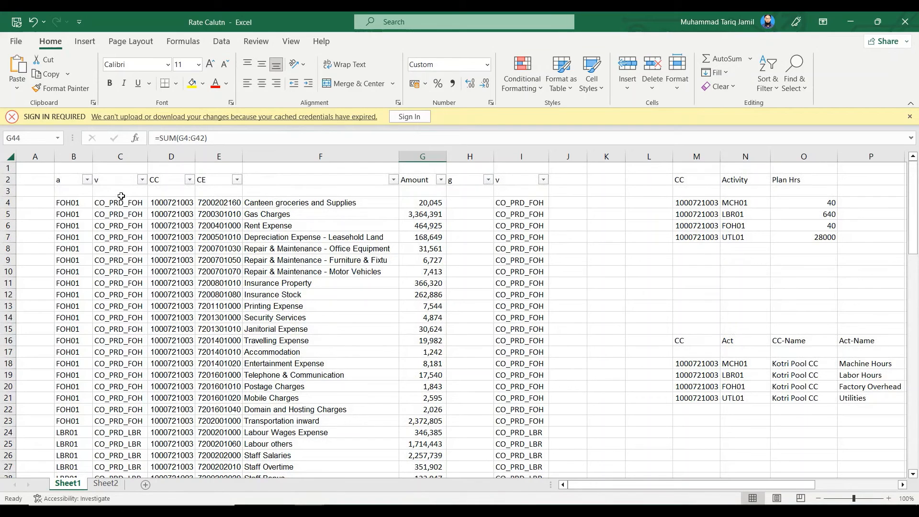
Examine column I and the splitting assignment, cost center and cost element in C4:E4 of Sheet1
click(522, 157)
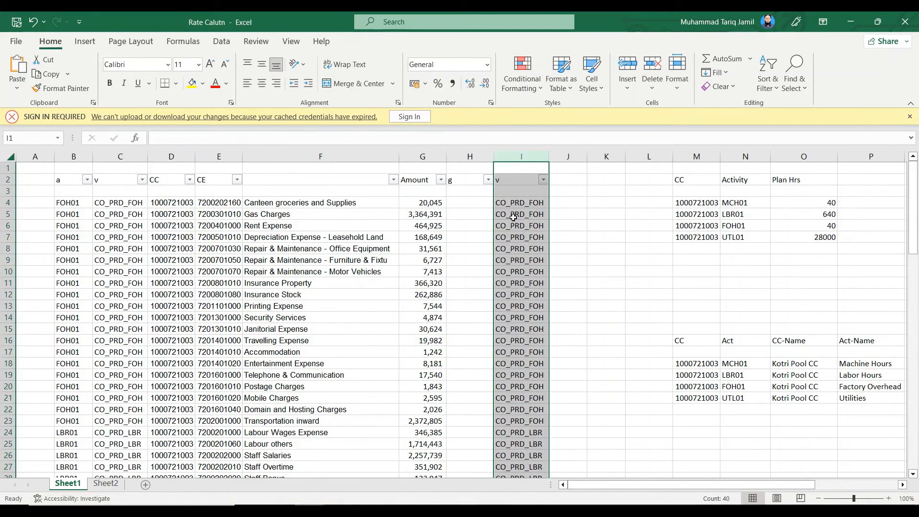
click(522, 203)
click(120, 198)
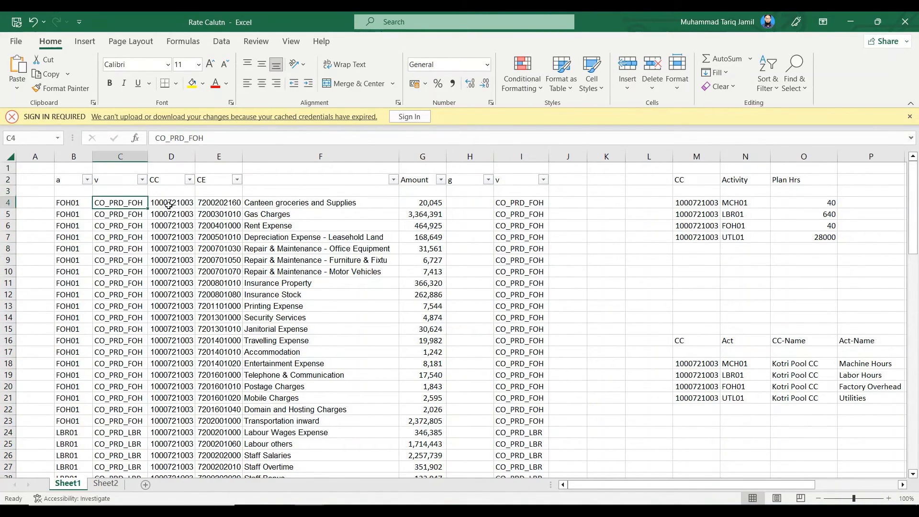
click(188, 204)
drag(188, 204, 223, 206)
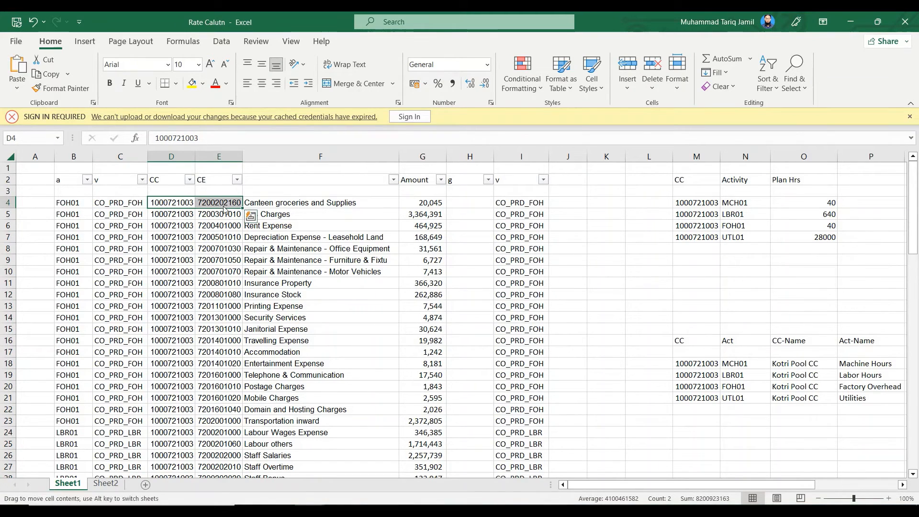
click(223, 206)
ctrl+click(123, 199)
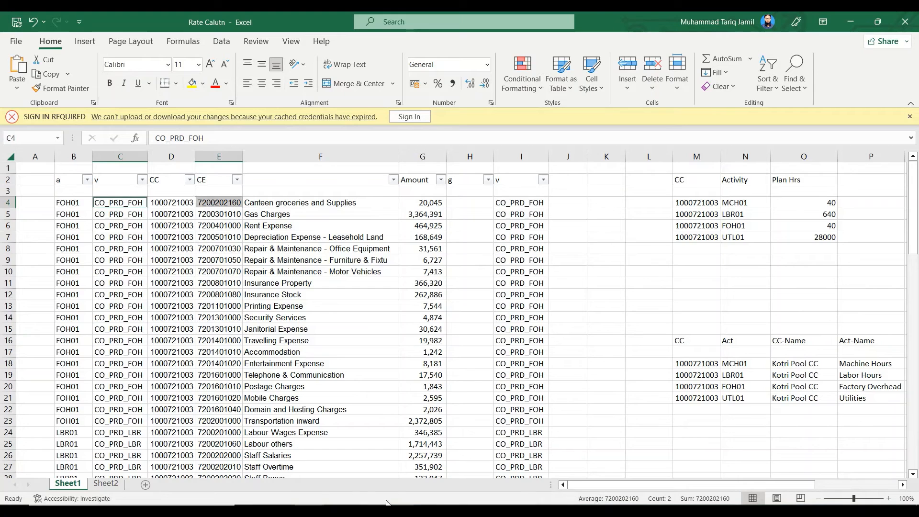
Review how Sheet2 maps each cost element to its CO_PRD assignment, starting with Electricity in row 2
click(105, 484)
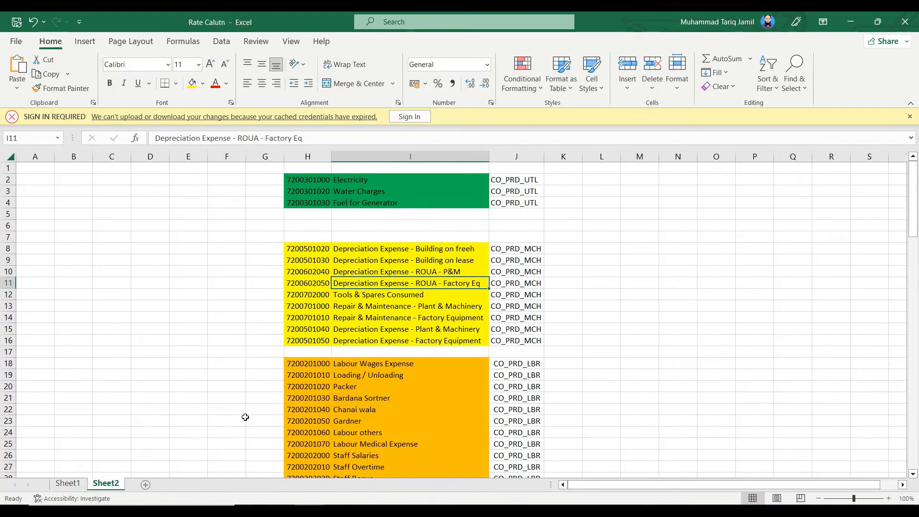
click(315, 179)
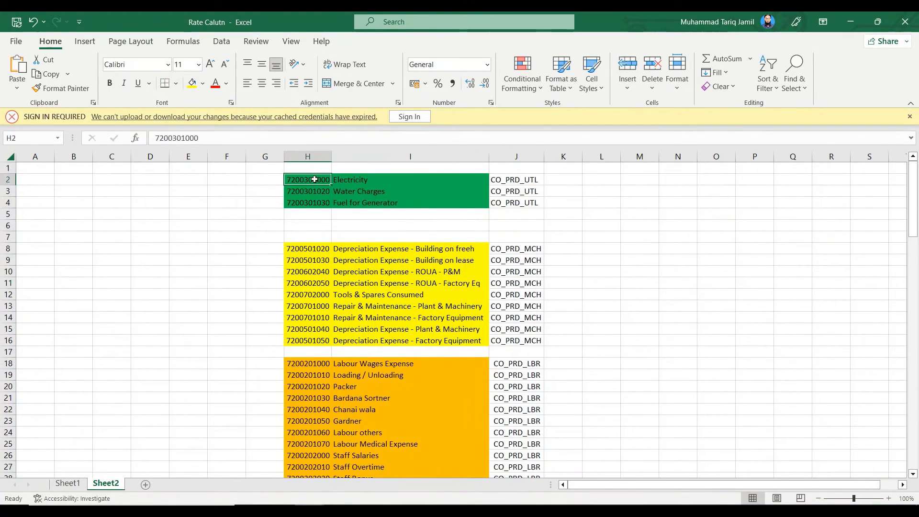
click(497, 181)
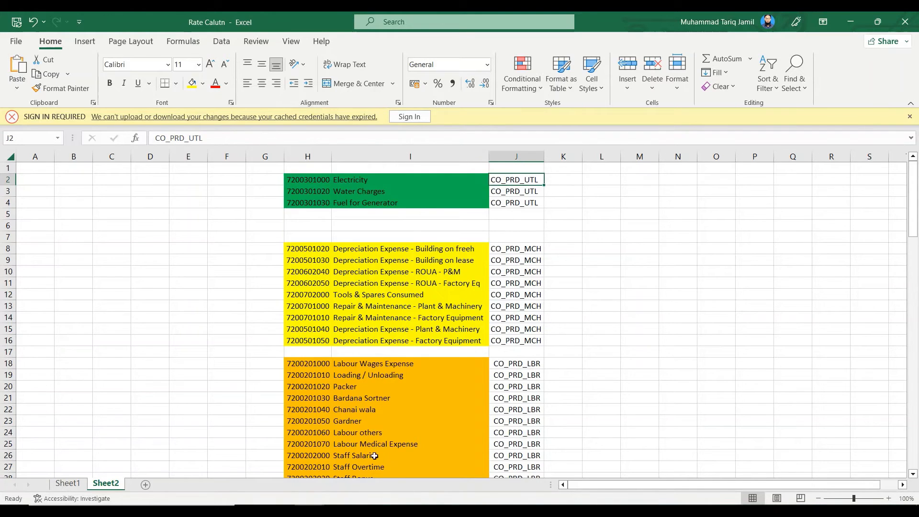
scroll(375, 456, down, 20)
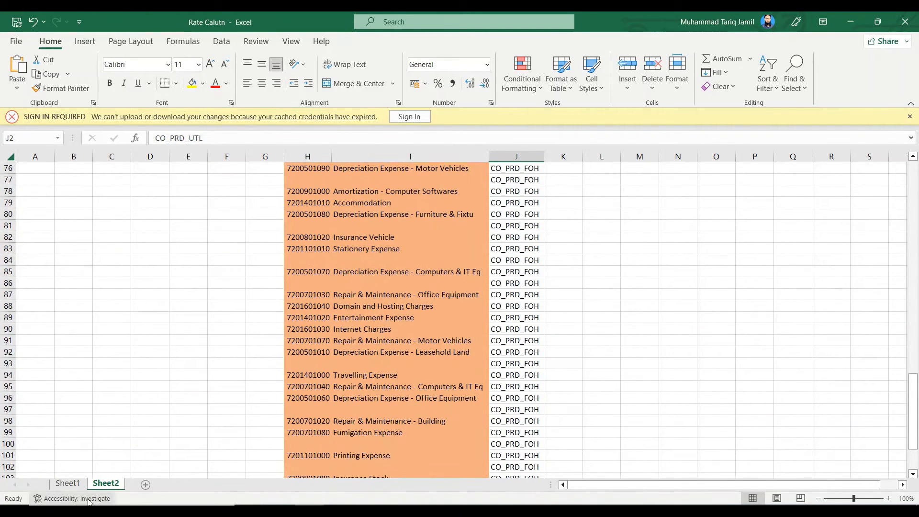
Return to Sheet1 and select range C4:G22, covering the assignments, cost centers, cost elements and amounts
click(69, 484)
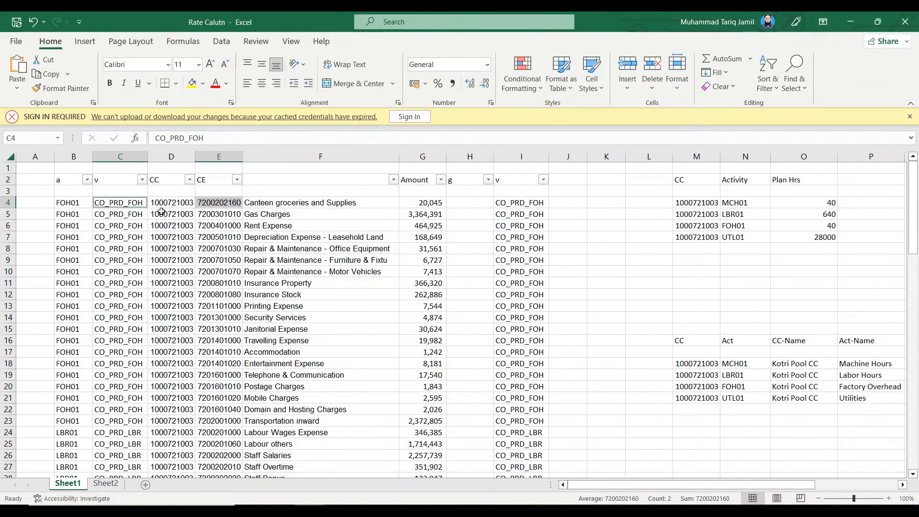
drag(114, 200, 436, 408)
scroll(182, 355, down, 3)
scroll(289, 386, up, 3)
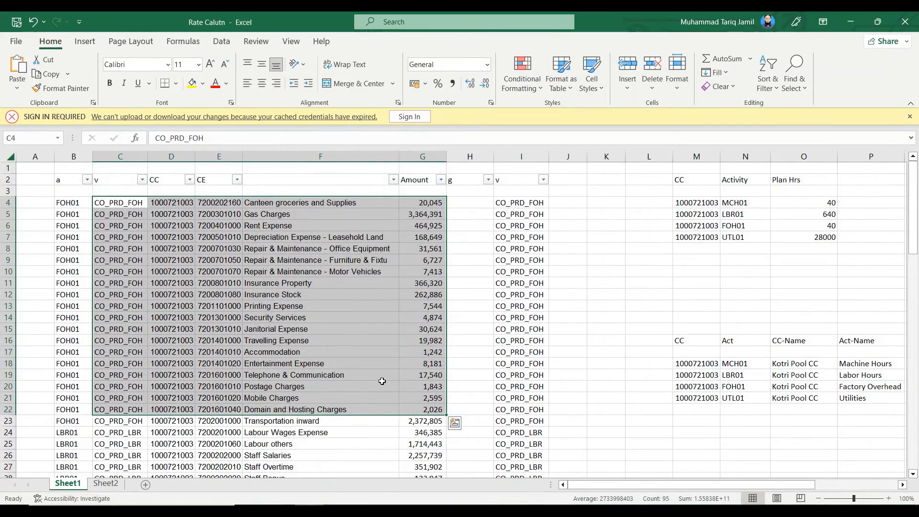
Switch to the SAP Display Splitting Assignment session and start transaction KSBT from SAP Easy Access
drag(806, 486, 889, 486)
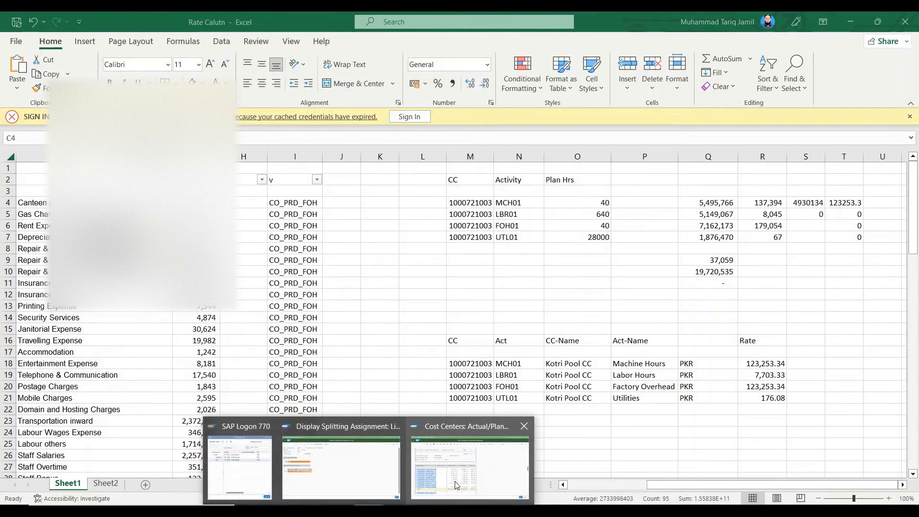
click(325, 482)
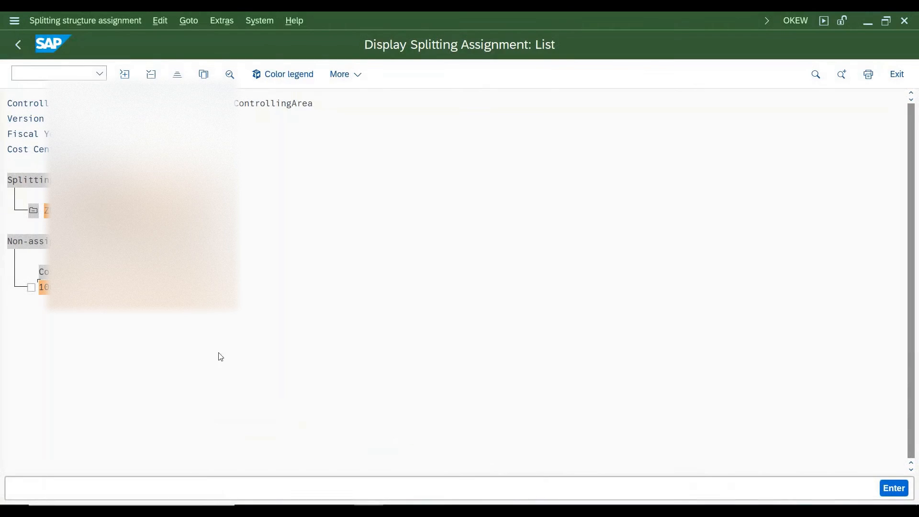
click(15, 20)
click(40, 153)
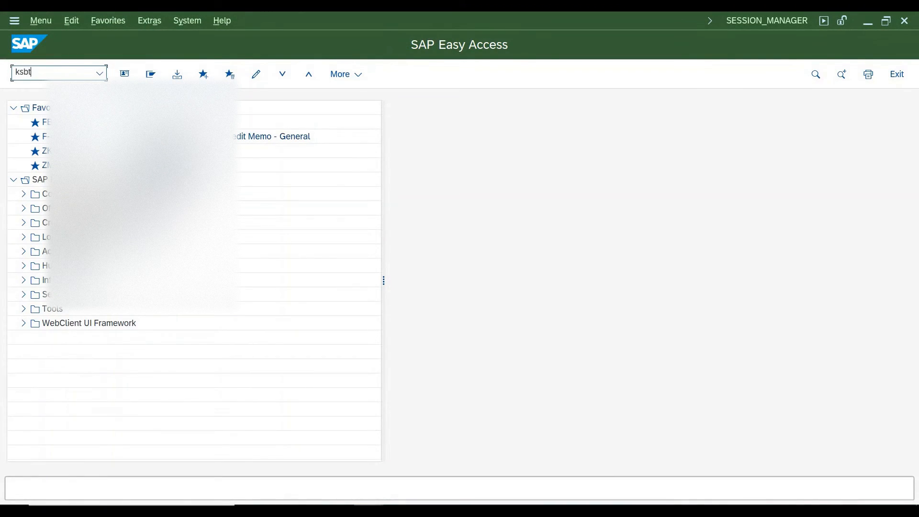
text(ksbt)
key(Return)
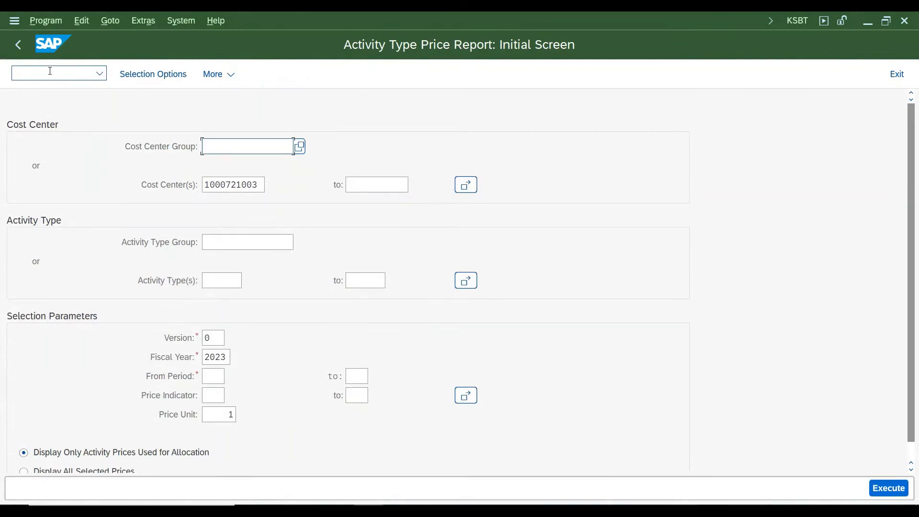
click(213, 376)
text(6)
key(Tab)
text(6)
key(Tab)
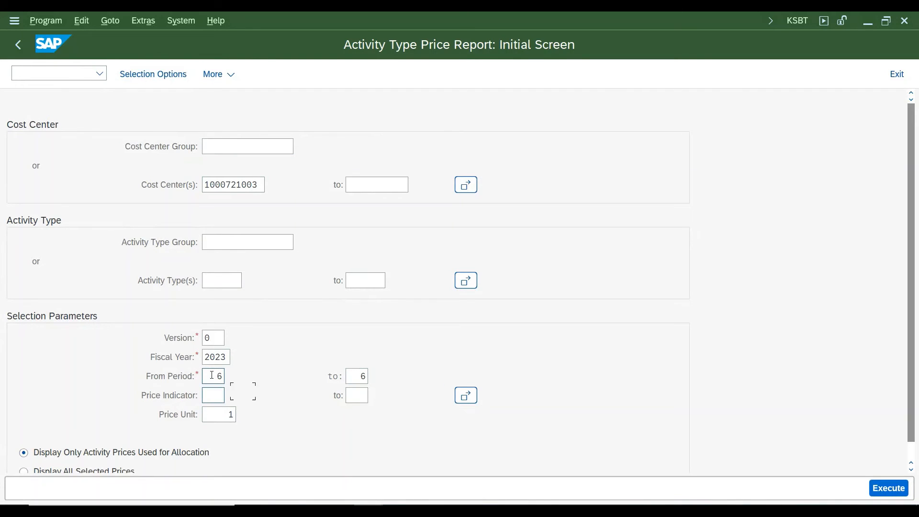
click(889, 488)
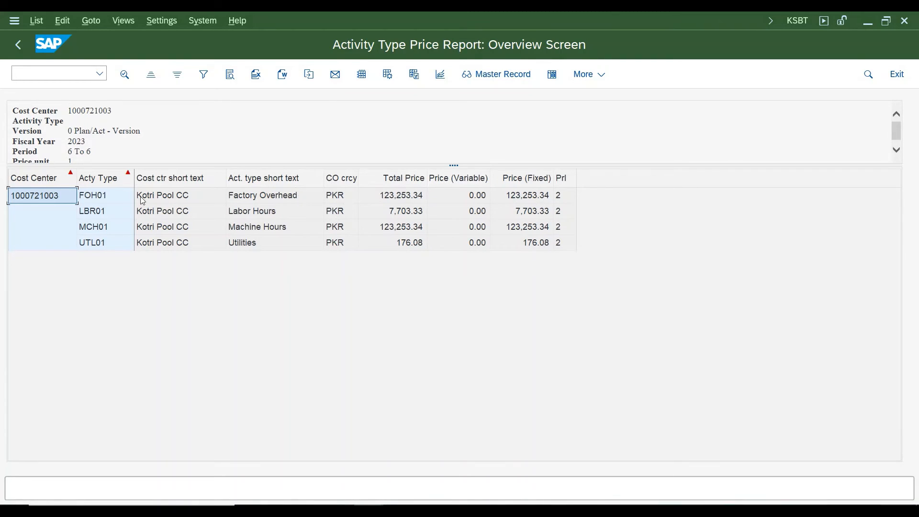
Copy the report columns from Acty Type through Total Price into Sheet1 of the Rate Calutn workbook, starting at M25
drag(115, 181, 411, 180)
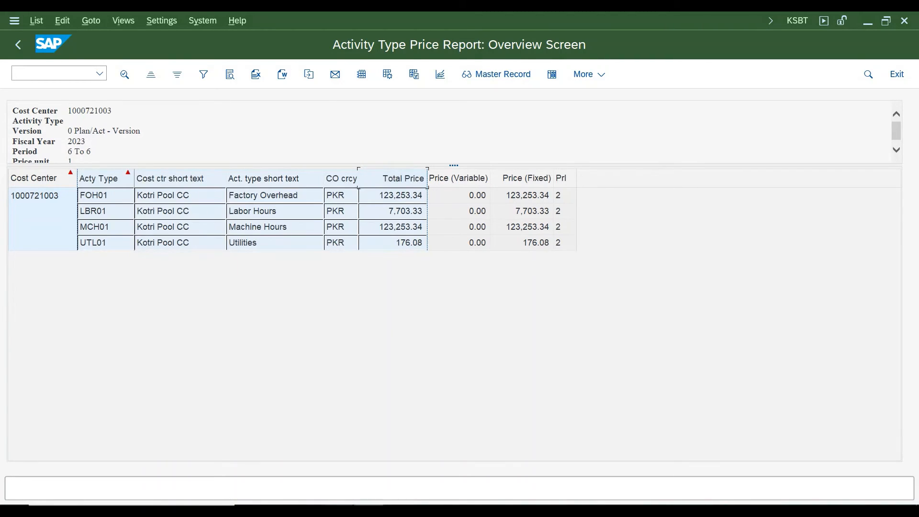
click(331, 489)
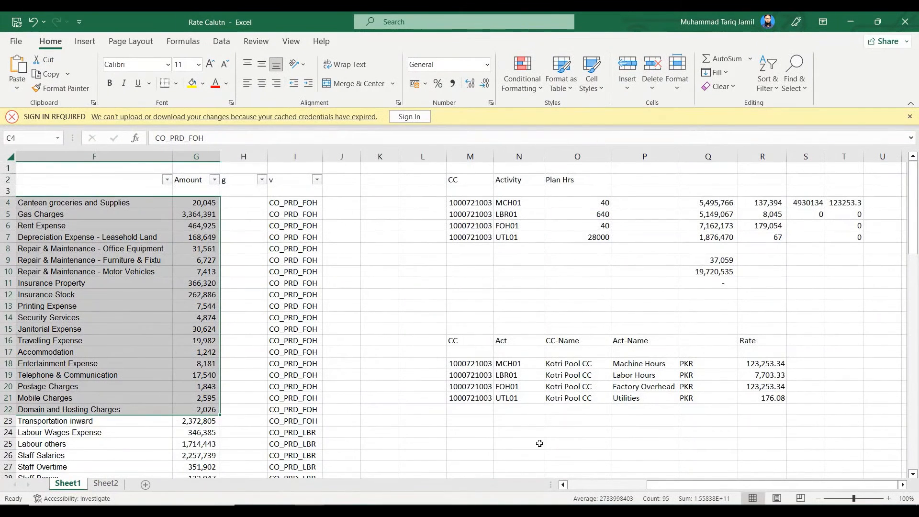
click(487, 373)
text(FOH01	Kotri Pool CC	Factory Overhead	PKR	123,253.34 LBR01	Kotri Pool CC	Labor Hours	PKR	7,703.33 MCH01	Kotri Pool CC	Machine Hours	PKR	123,253.34 UTL01	Kotri Pool CC	Utilities	PKR	176.08)
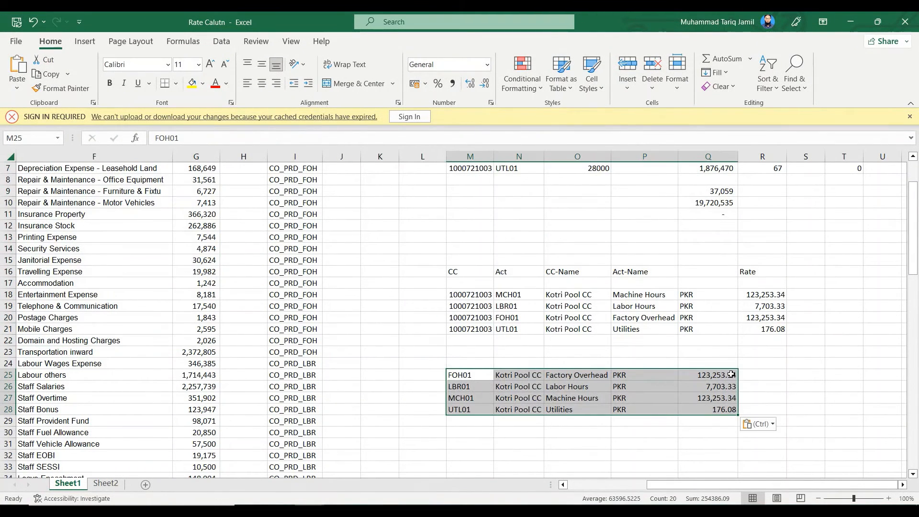
Compare the pasted SAP prices in Q25:Q28 with the calculated rates of the same activities in R18:R21
click(487, 376)
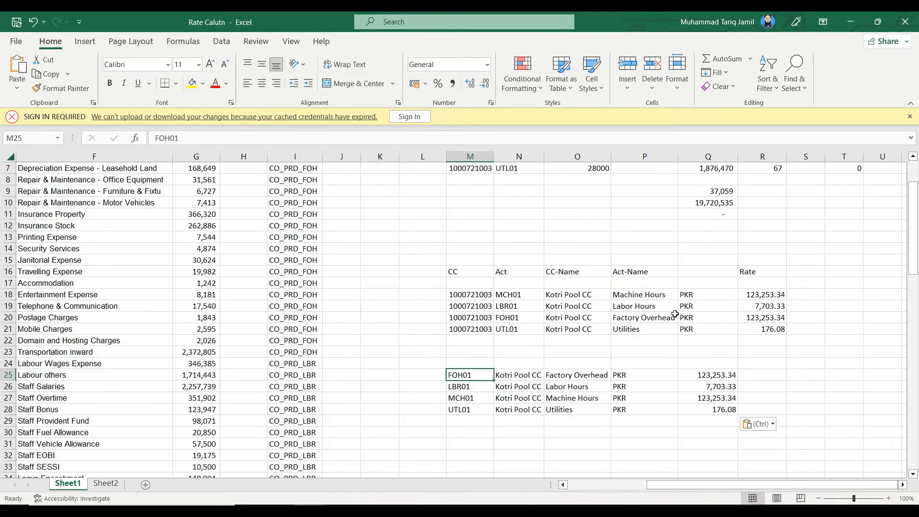
click(719, 375)
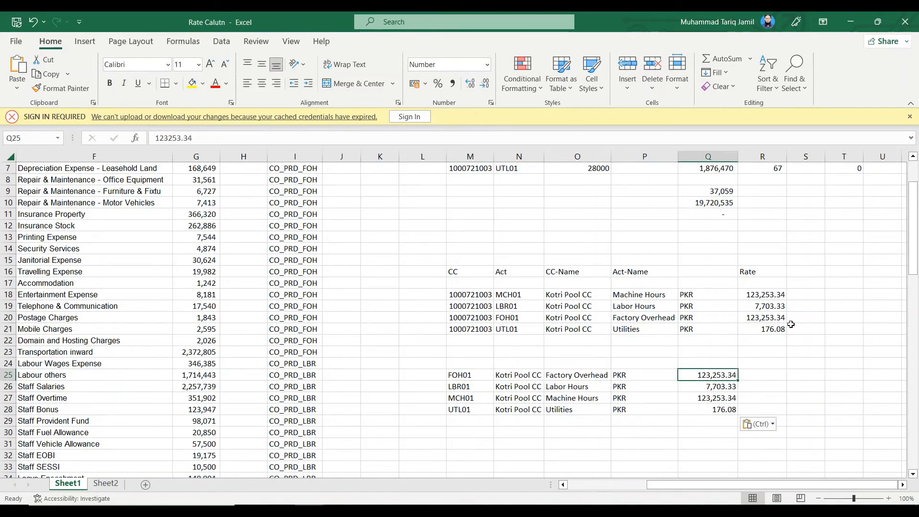
ctrl+click(769, 316)
ctrl+click(711, 410)
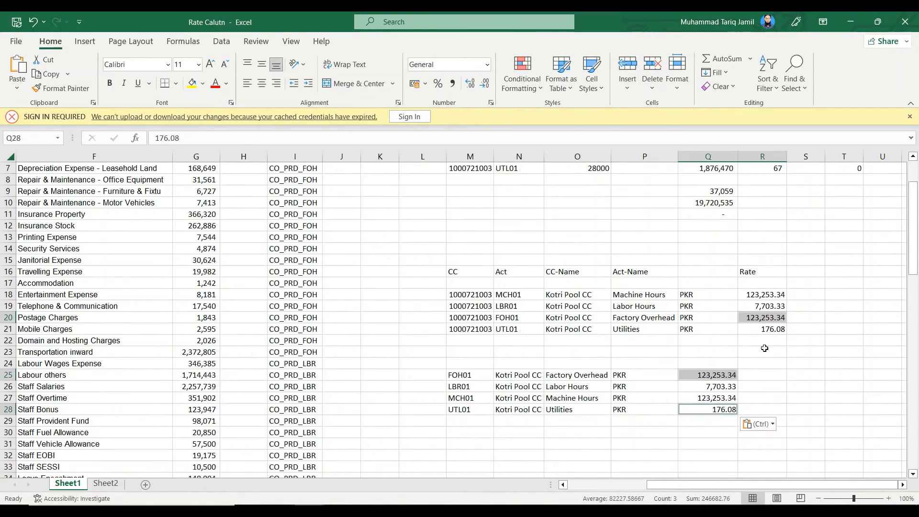
ctrl+click(770, 331)
ctrl+click(721, 391)
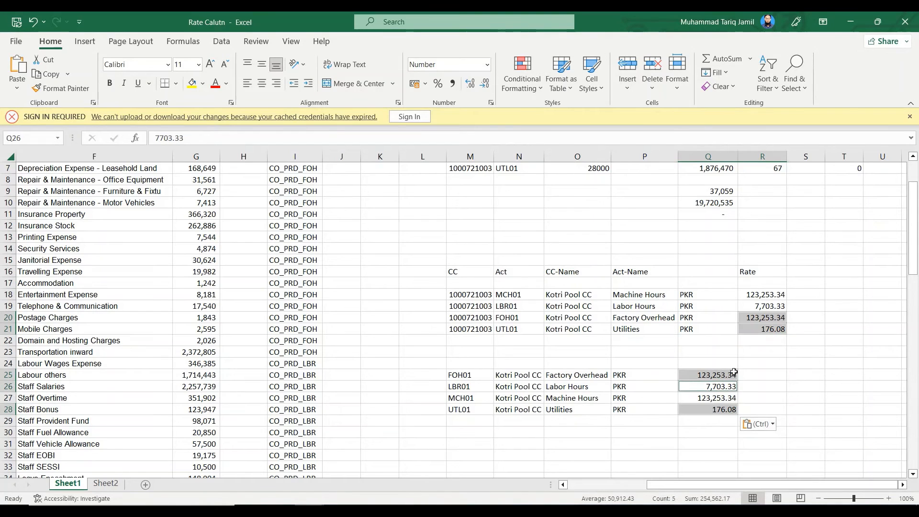
ctrl+click(765, 310)
ctrl+click(714, 398)
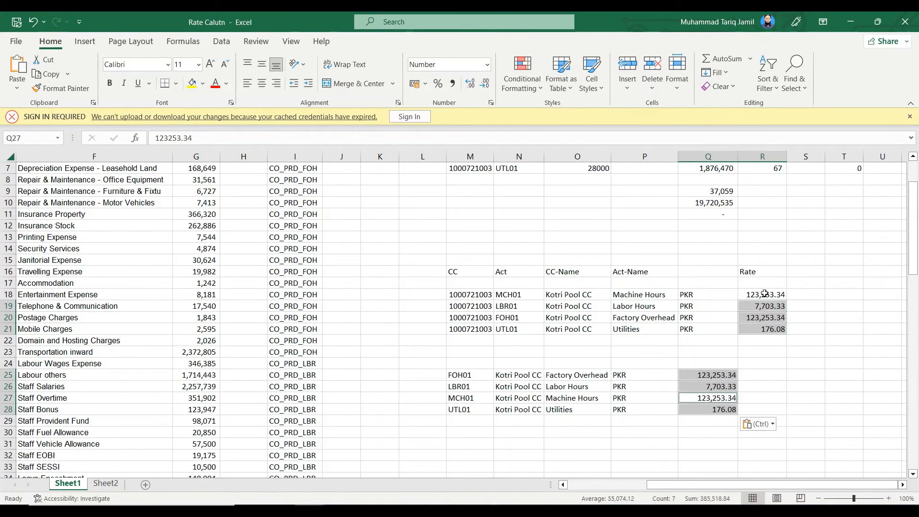
Clear the pasted SAP price data from range L25:R32
drag(416, 372, 771, 457)
key(Delete)
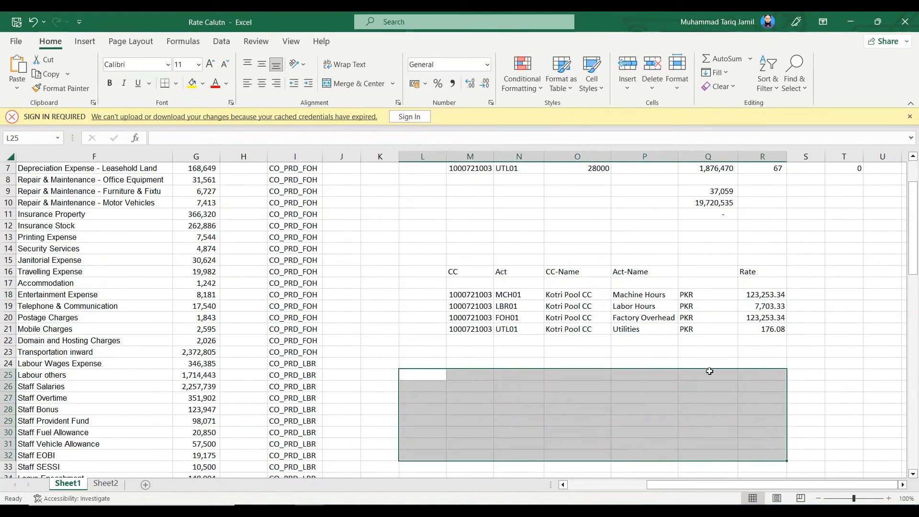
click(646, 284)
scroll(671, 316, up, 2)
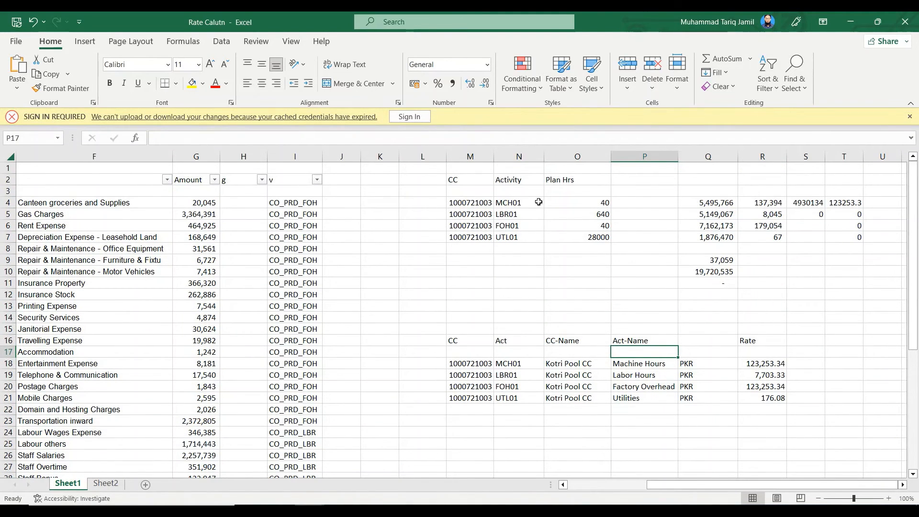
Select the planned hours table at M2 and look up the planned activities in SAP's Cost Centers: Actual/Plan/Variance report
drag(482, 179, 599, 237)
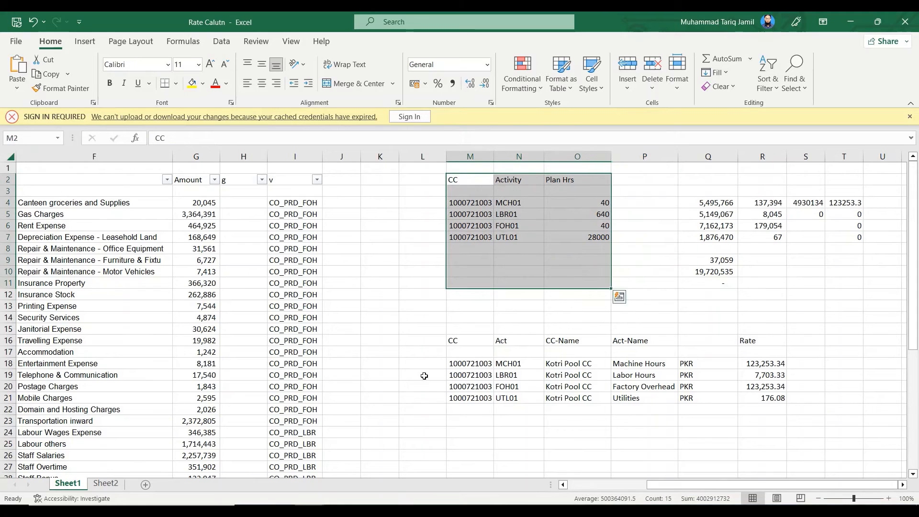
click(385, 498)
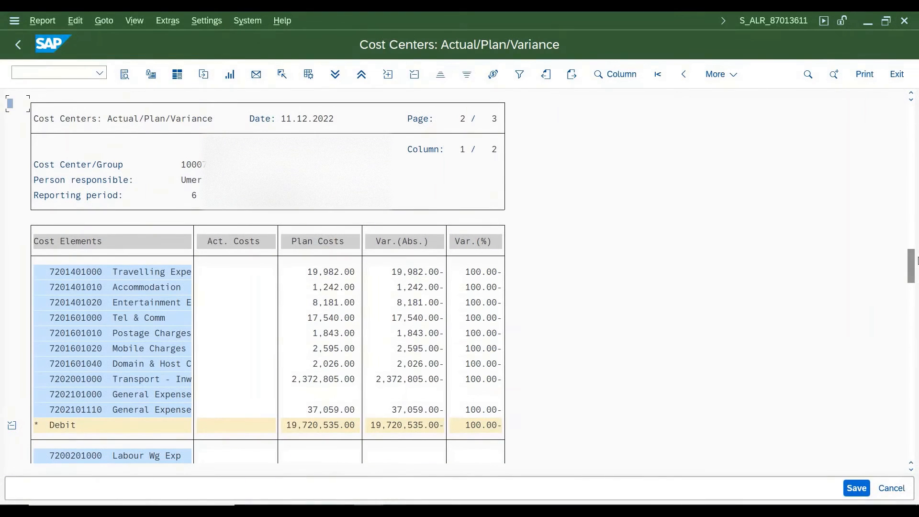
scroll(708, 357, down, 3)
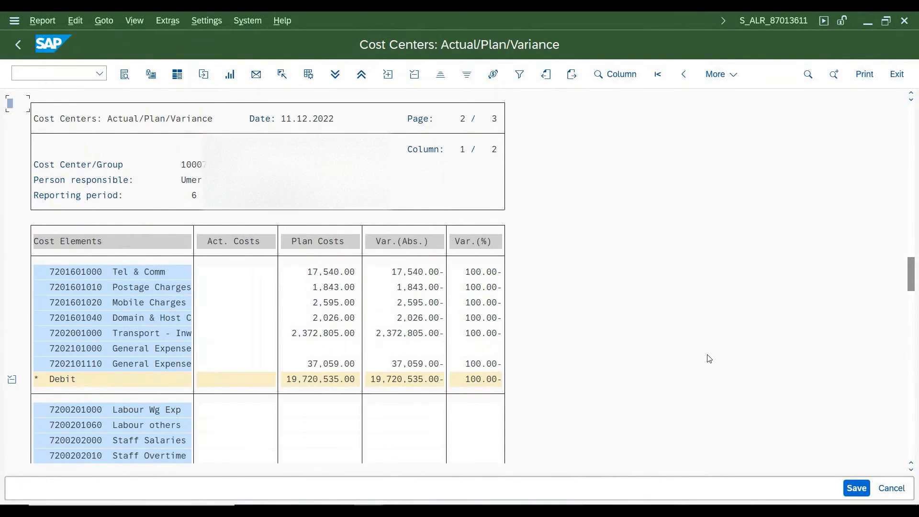
scroll(709, 359, down, 15)
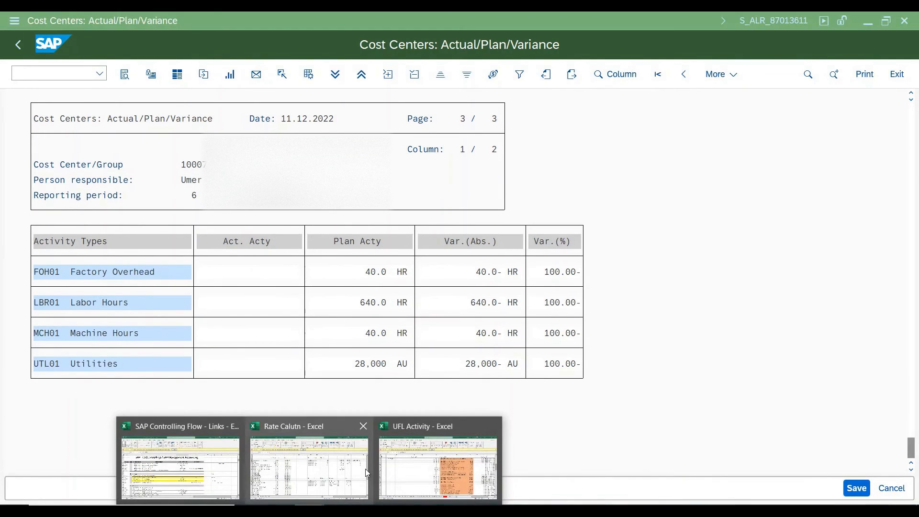
Return to the Rate Calutn workbook and check the cost centers, activities and planned hours in M4:O7
click(342, 475)
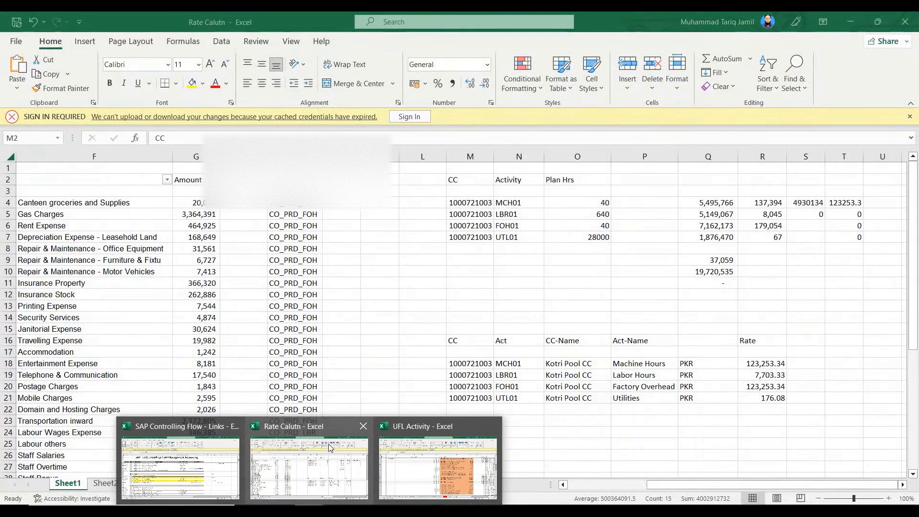
click(307, 415)
click(605, 229)
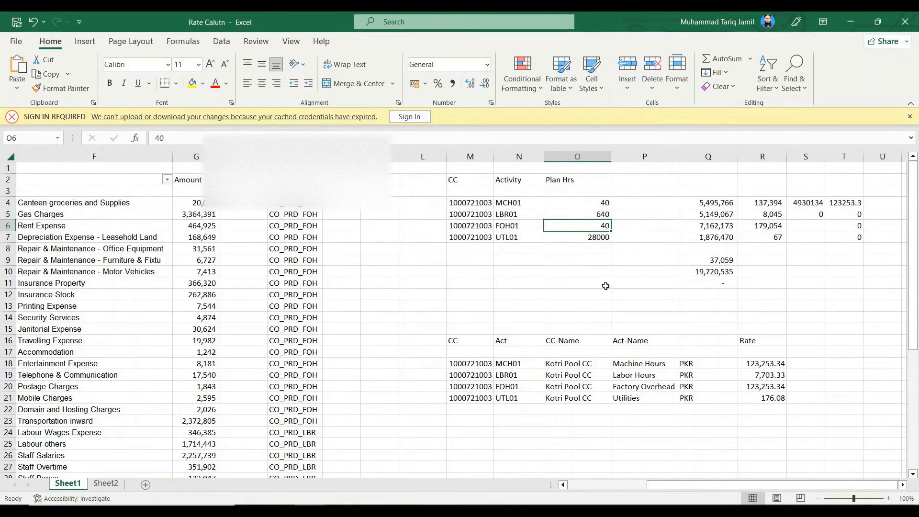
drag(474, 203, 585, 237)
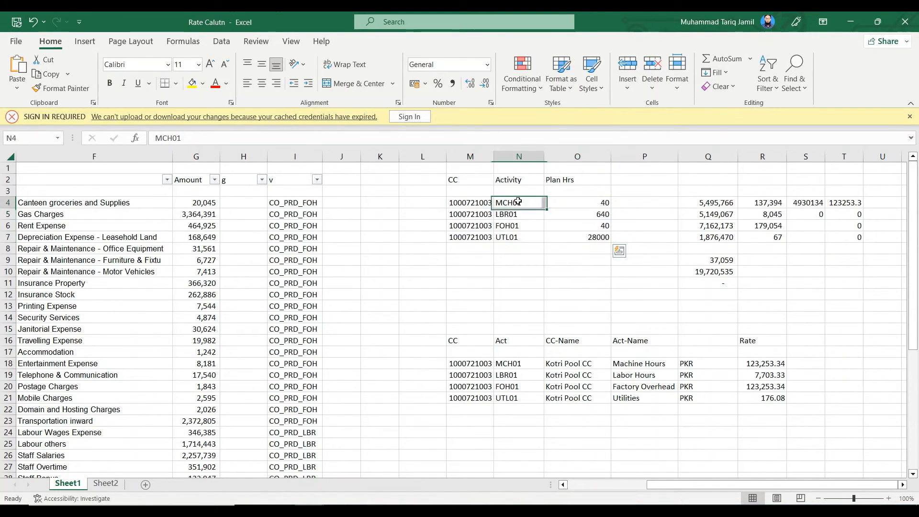
key(Right)
Check the activity types in column B and inspect the SUMIF formula in Q4 that sums amounts by activity
drag(749, 484, 662, 487)
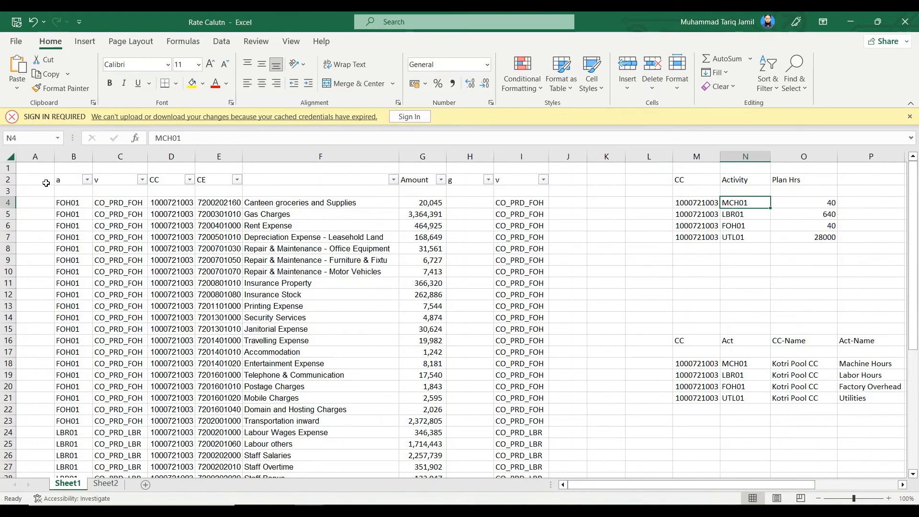
click(69, 205)
click(128, 204)
click(73, 205)
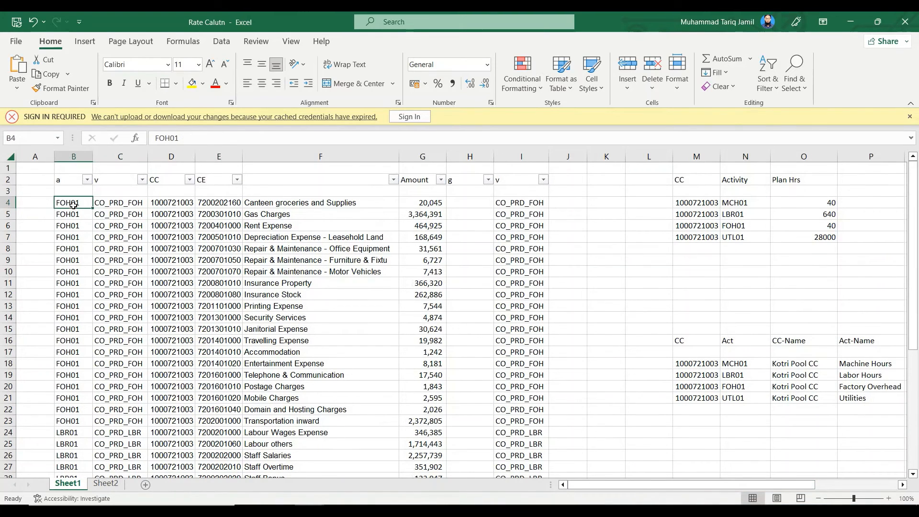
click(726, 210)
drag(738, 485, 818, 485)
click(722, 202)
double_click(722, 201)
key(Escape)
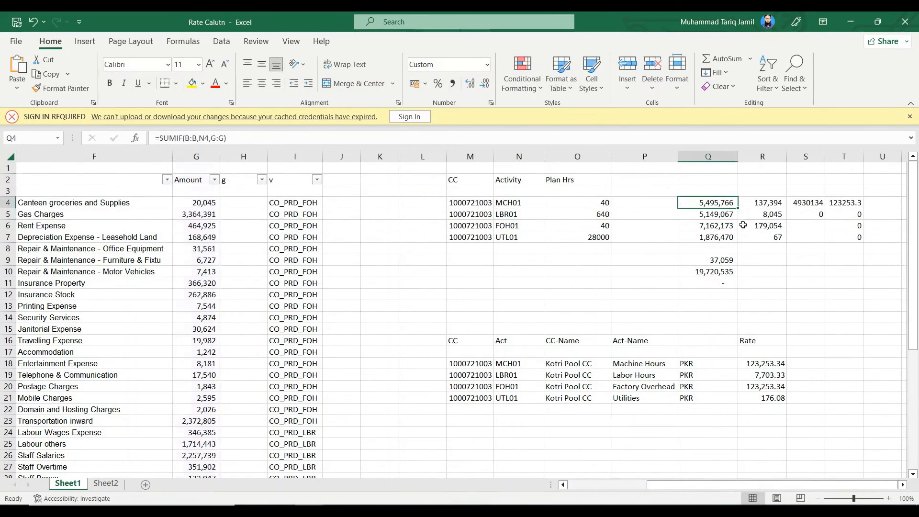
Check the total in Q10, the activity amounts in Q4:Q7, and trace the Q9 amount to its source in row 42
click(717, 272)
drag(712, 195, 470, 238)
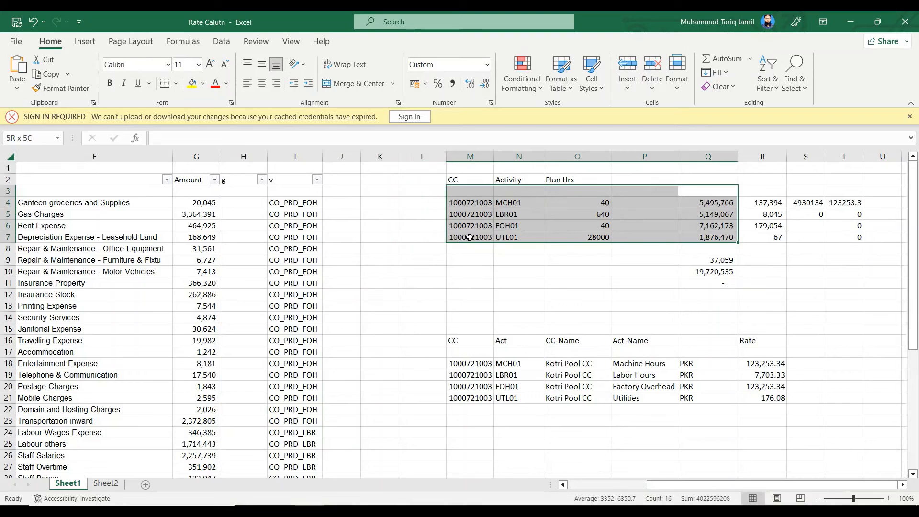
click(703, 261)
scroll(136, 349, down, 11)
scroll(194, 349, up, 4)
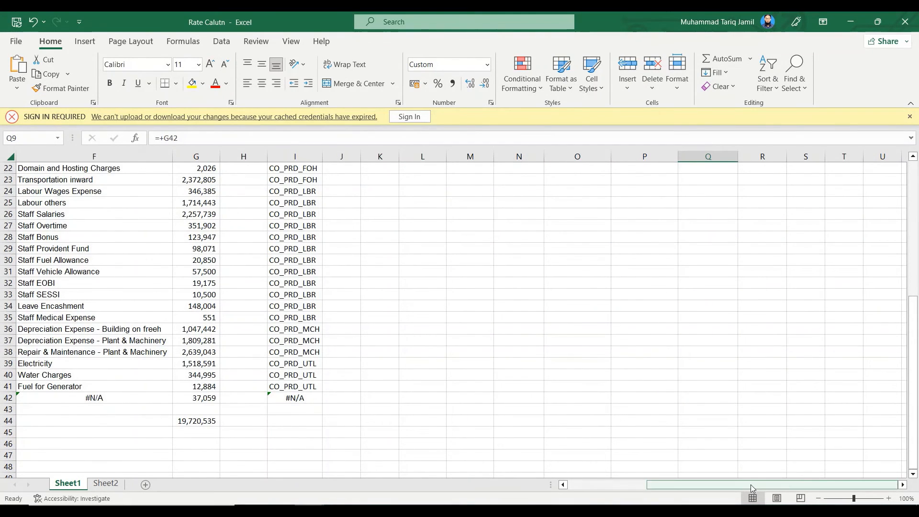
scroll(336, 405, left, 5)
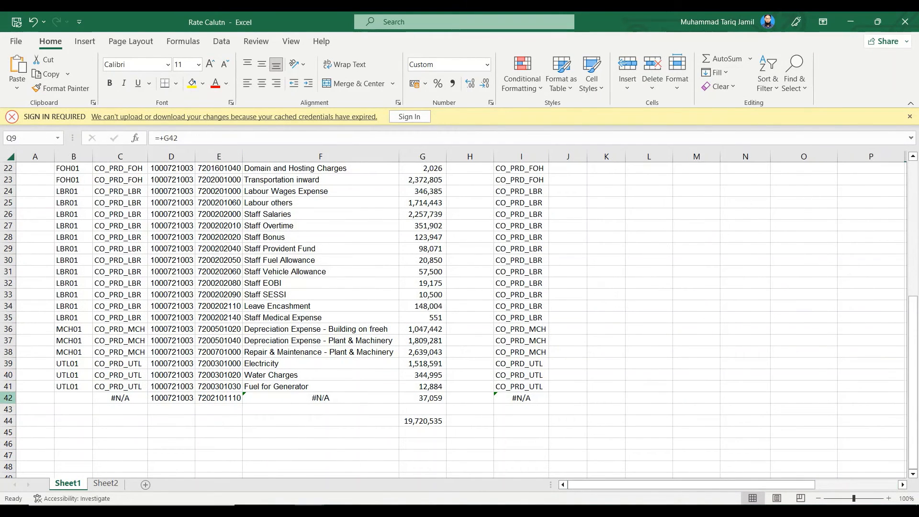
click(8, 398)
scroll(699, 421, up, 7)
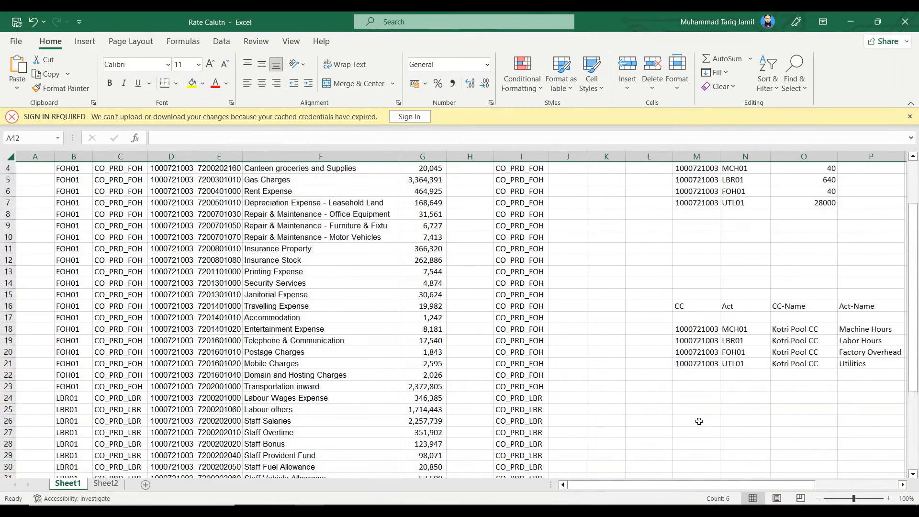
drag(774, 486, 858, 488)
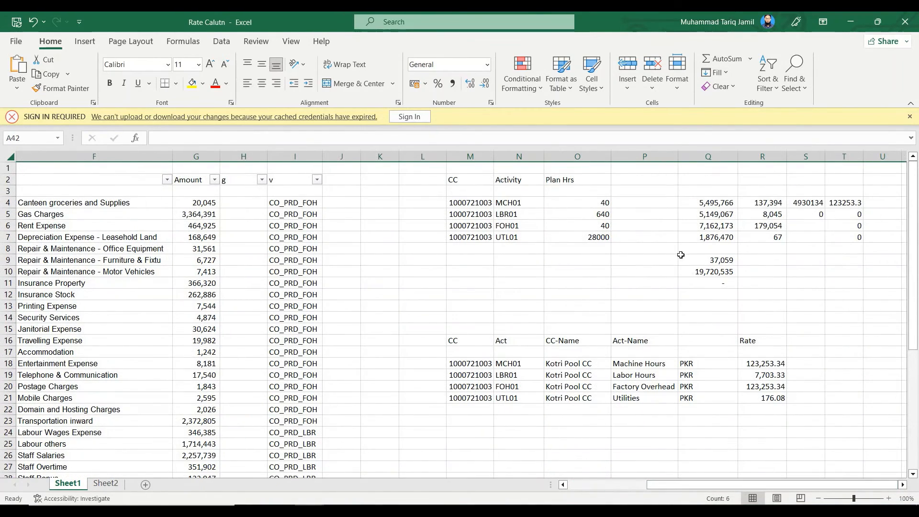
Inspect the reconciliation in Q9:Q11, including the Q11 difference formula against the Amount total in G44
click(724, 262)
click(718, 271)
click(716, 283)
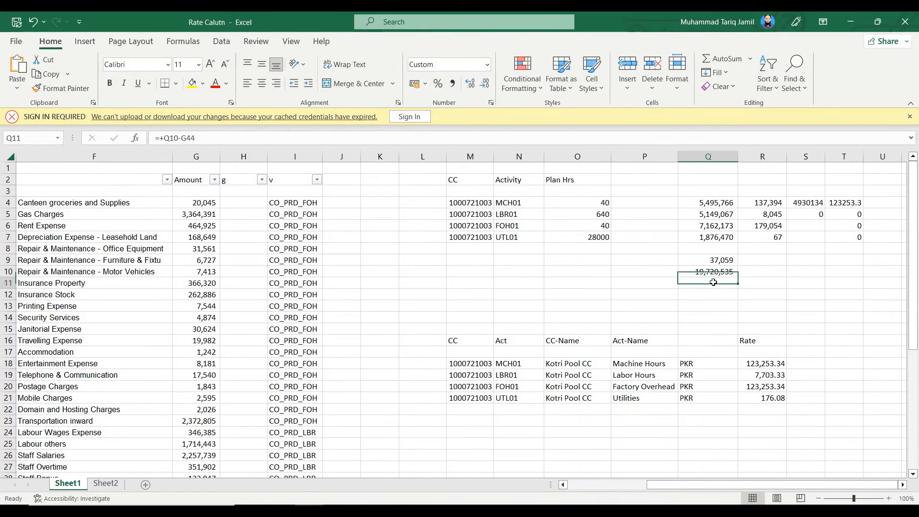
double_click(715, 283)
key(Escape)
scroll(609, 339, down, 12)
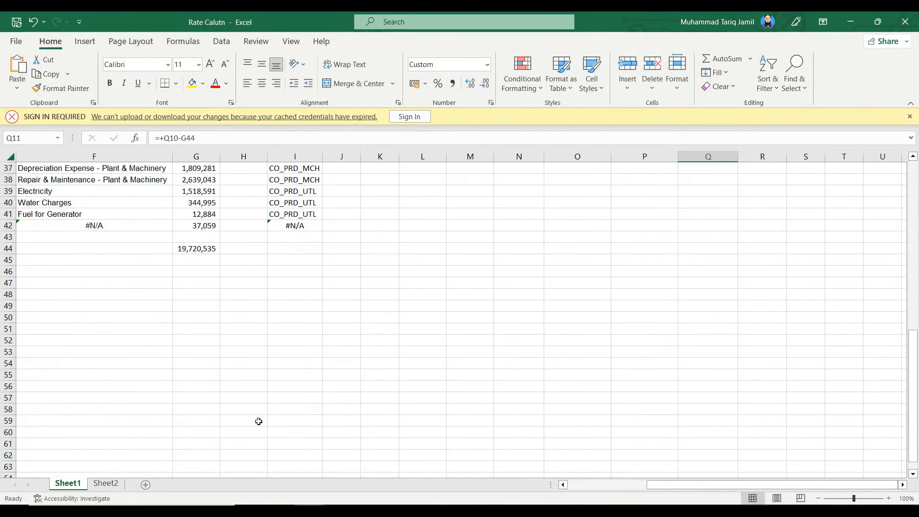
scroll(643, 314, up, 12)
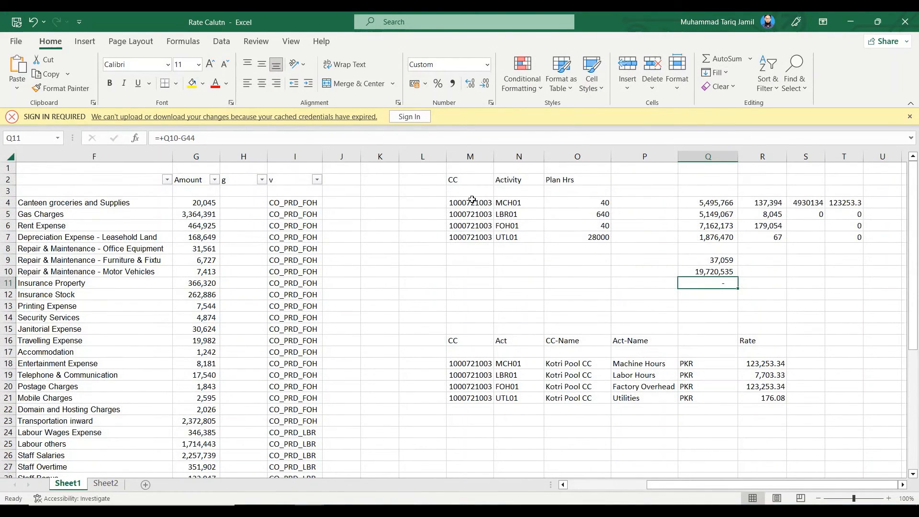
Review range M4:Q8 with the cost centers, activities, planned hours and summed amounts
drag(473, 200, 725, 250)
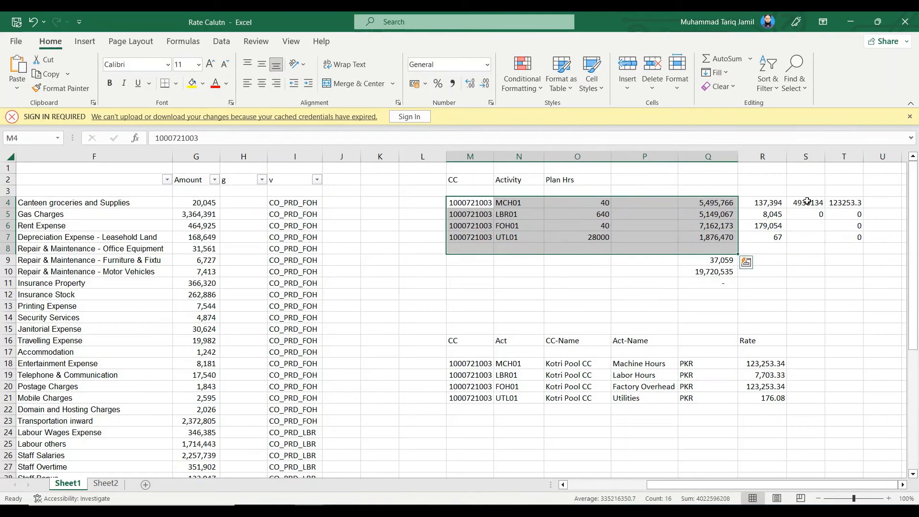
click(502, 448)
scroll(527, 450, down, 1)
scroll(546, 369, up, 1)
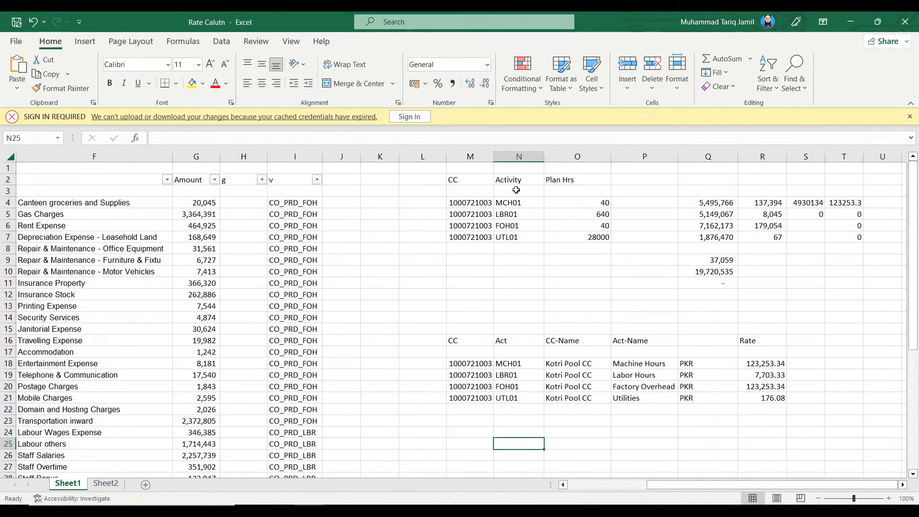
Copy the activity codes MCH01, LBR01, FOH01 and UTL01 from N4:N7 to N31:N34
drag(518, 206, 521, 238)
key(ctrl+c)
scroll(537, 347, down, 4)
click(517, 375)
key(ctrl+v)
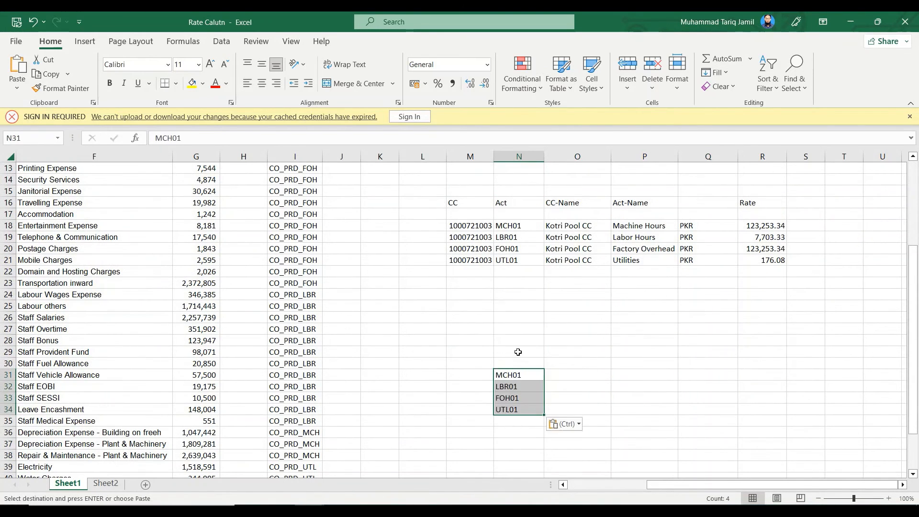
Enter the heading "CC Not Assgn To SS" in N29 and widen column N to fit it
click(519, 350)
text(CC Not)
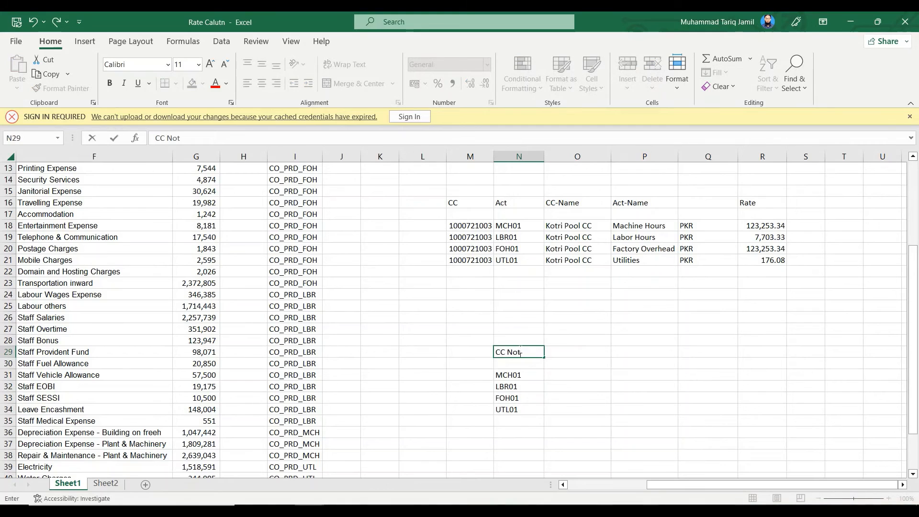
text( Assgn To SS)
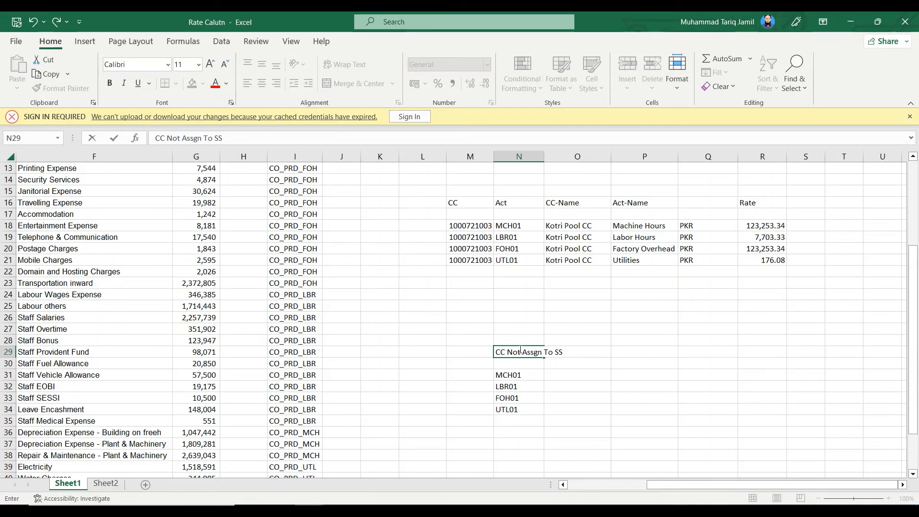
key(Return)
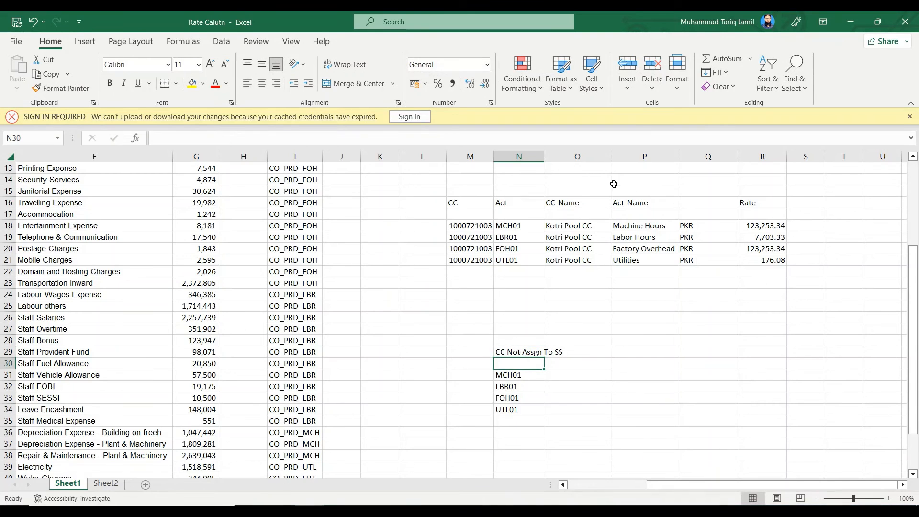
drag(540, 159, 561, 159)
click(585, 356)
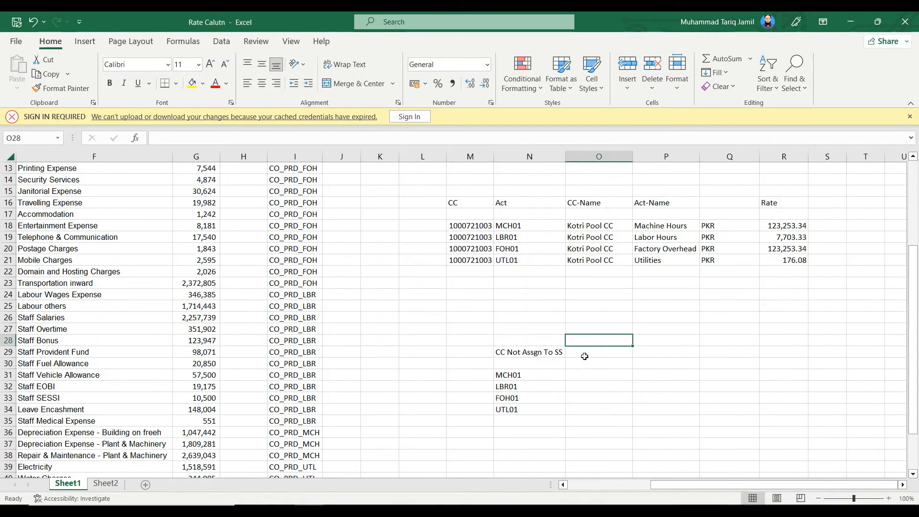
Move the heading from N29 to O29 and enter the label "Rate" in O30
click(521, 351)
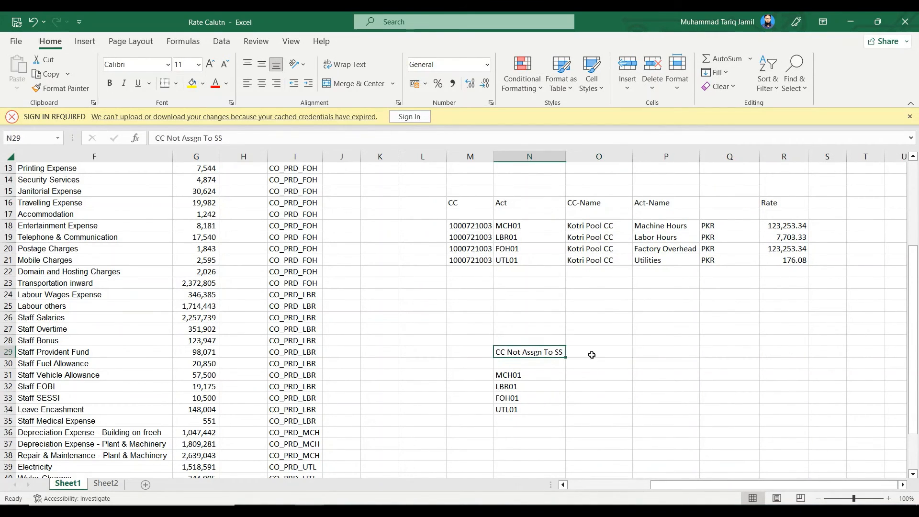
drag(527, 357, 599, 358)
click(612, 369)
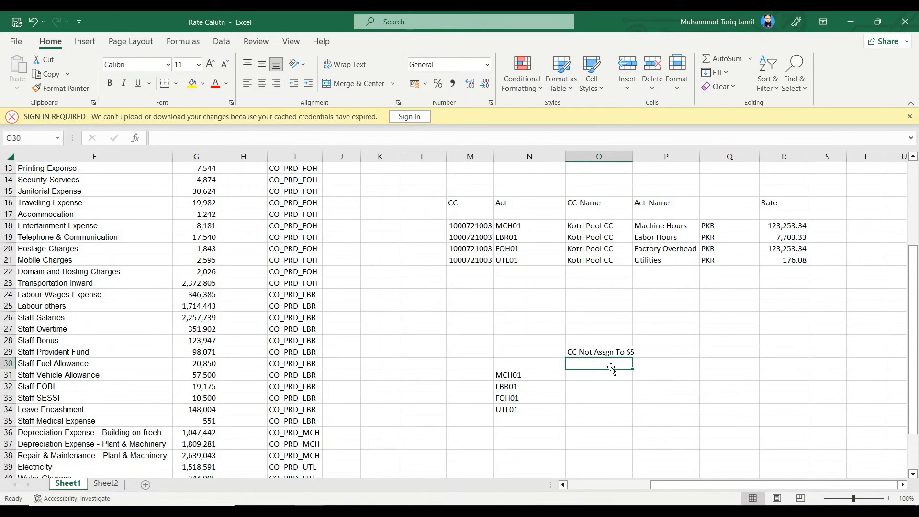
text(Rate)
key(Return)
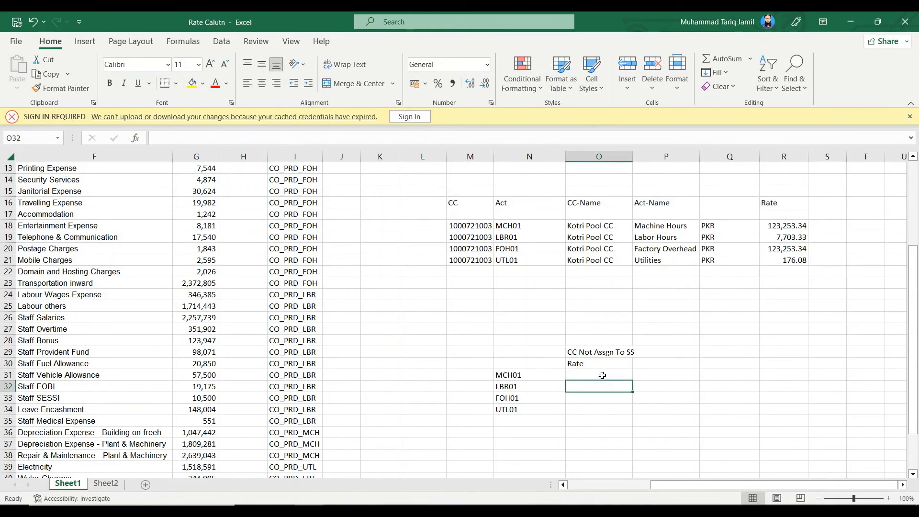
Enter the formula +G44/4 in O31 to split the total amount equally across the four activities
text(+)
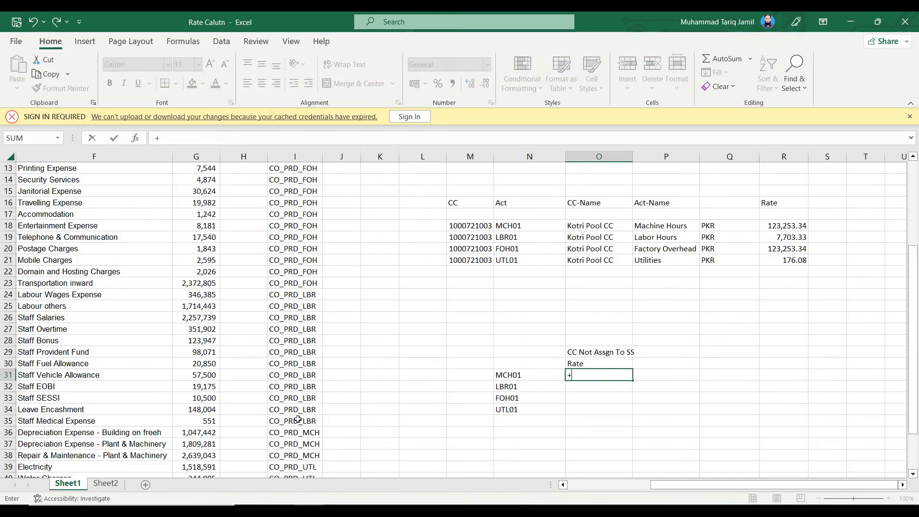
scroll(211, 404, down, 5)
click(201, 351)
text(/4)
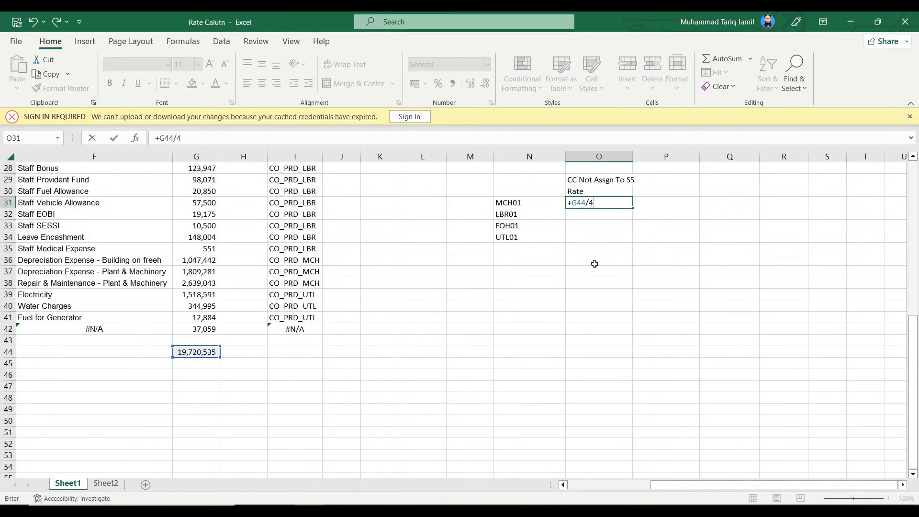
scroll(595, 264, up, 3)
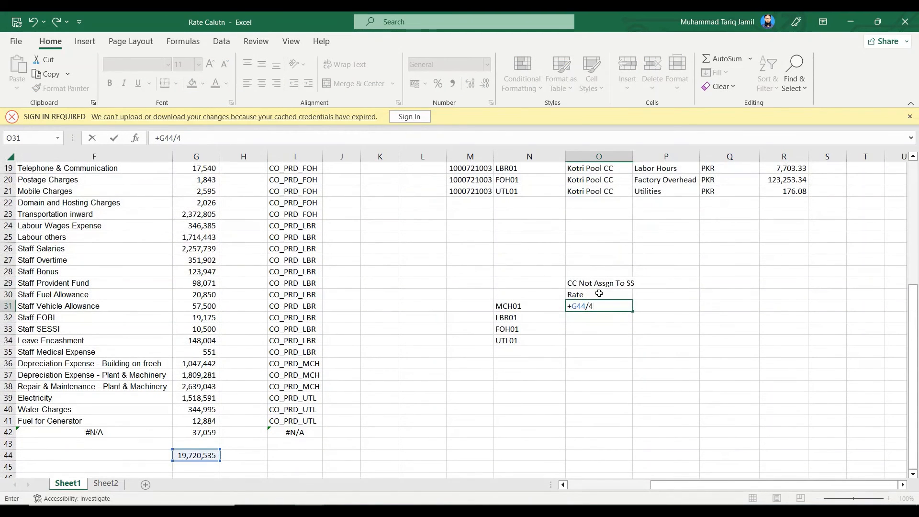
key(Return)
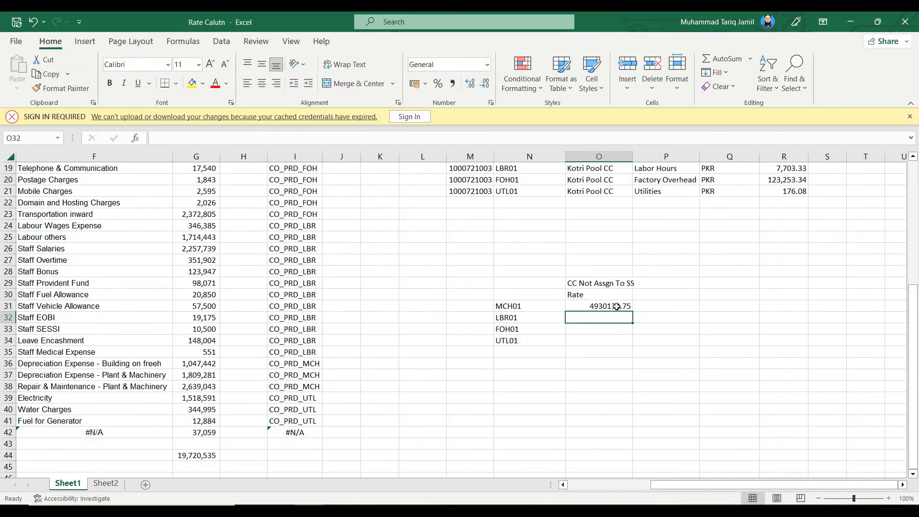
Move the G44/4 formula out of O31 into O27, leaving O31 empty
click(617, 306)
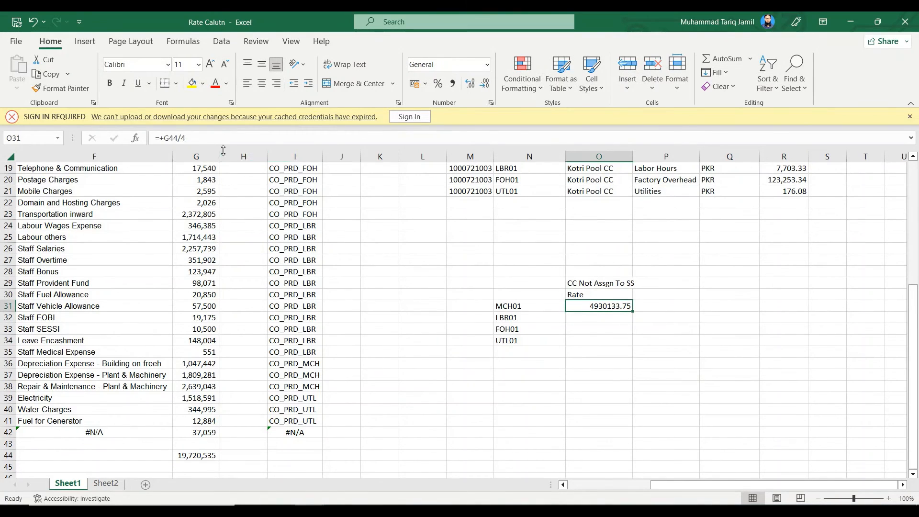
key(F2)
key(BackSpace)
key(BackSpace)
key(BackSpace)
key(BackSpace)
key(BackSpace)
key(BackSpace)
key(BackSpace)
click(597, 261)
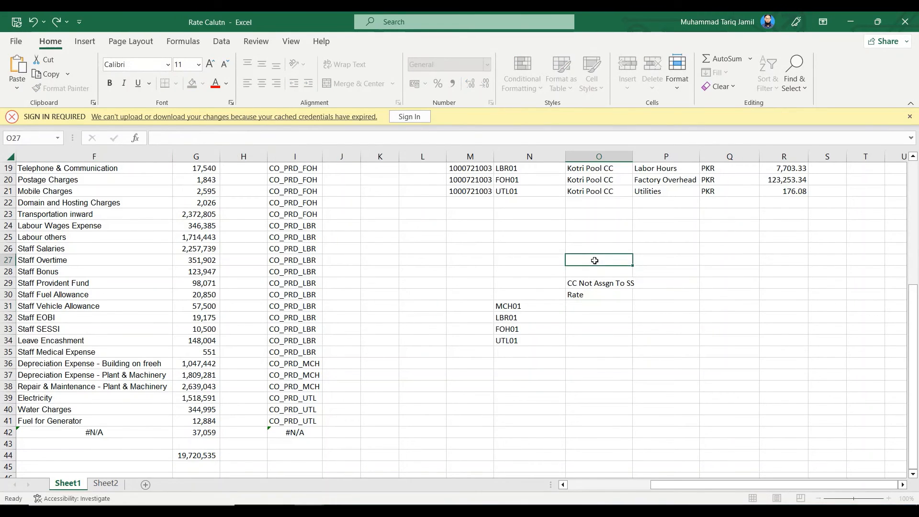
key(ctrl+v)
Enter the formula +O27/O4 in O31 to divide the equal share by the MCH01 plan hours
click(607, 307)
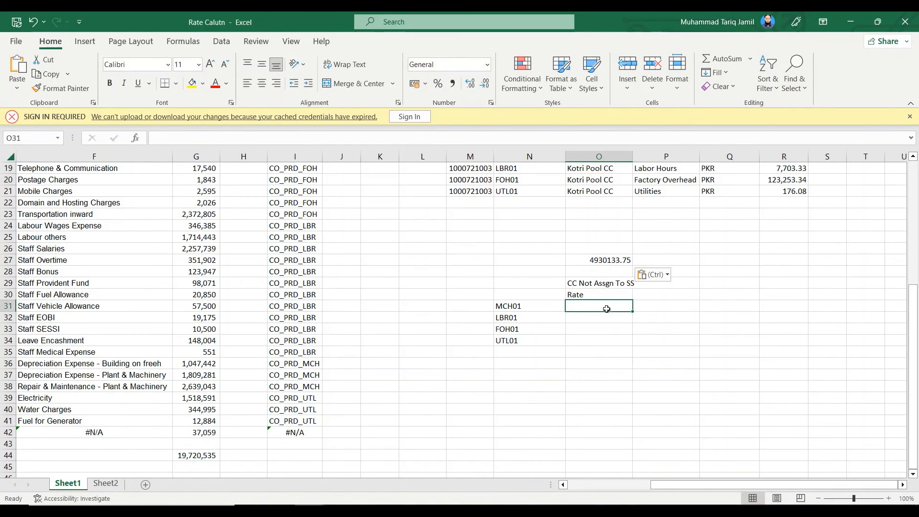
text(+)
click(618, 259)
text(/)
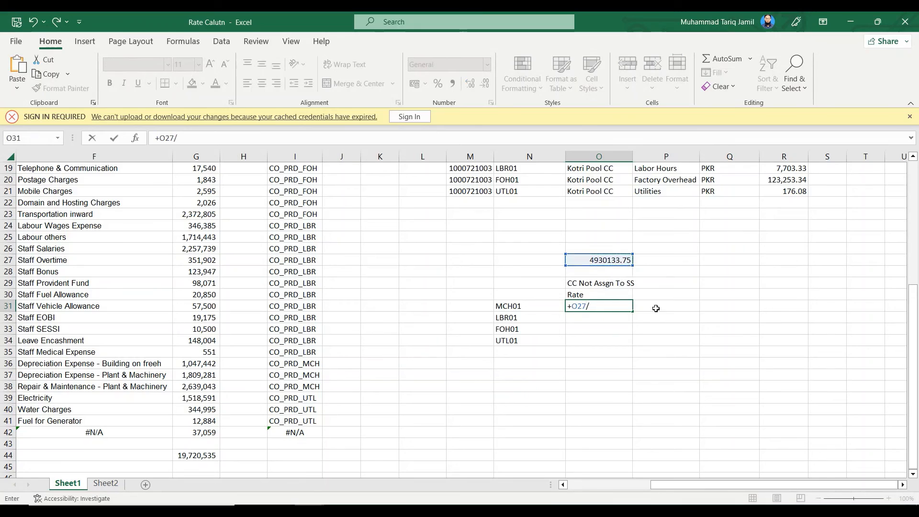
scroll(656, 308, up, 6)
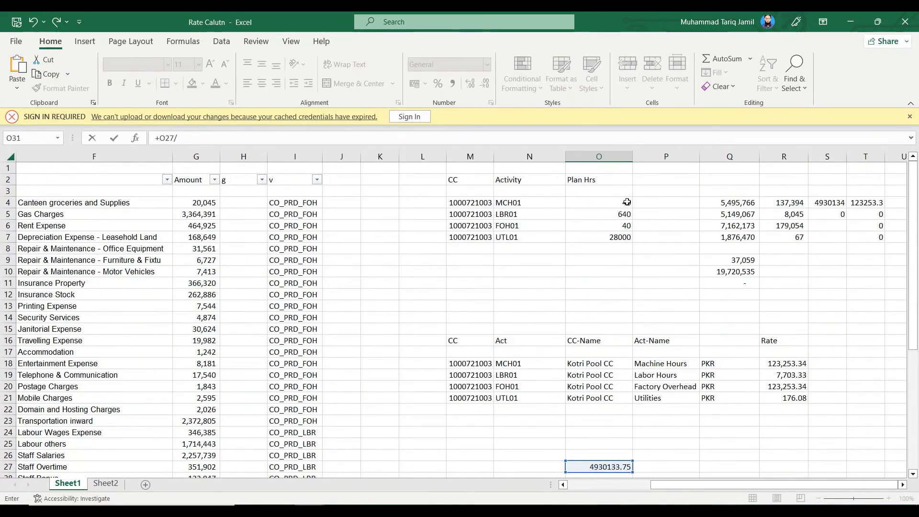
click(627, 202)
key(Return)
scroll(632, 374, down, 1)
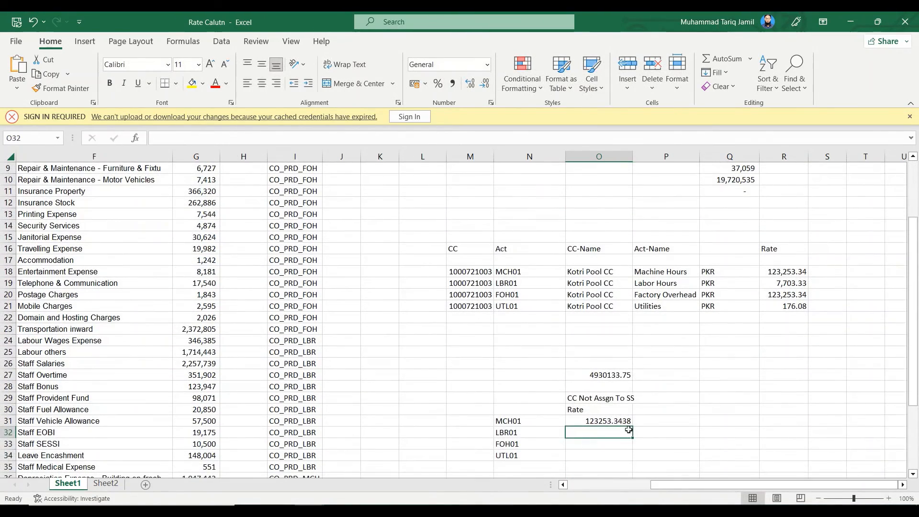
Make the O27 reference in the O31 formula absolute ($O$27) and fill the formula down to O34
click(617, 420)
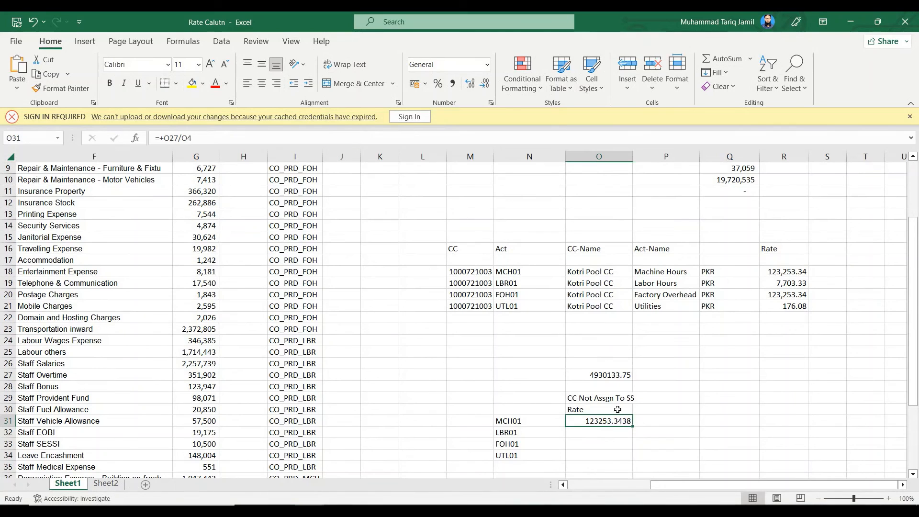
click(179, 135)
key(F4)
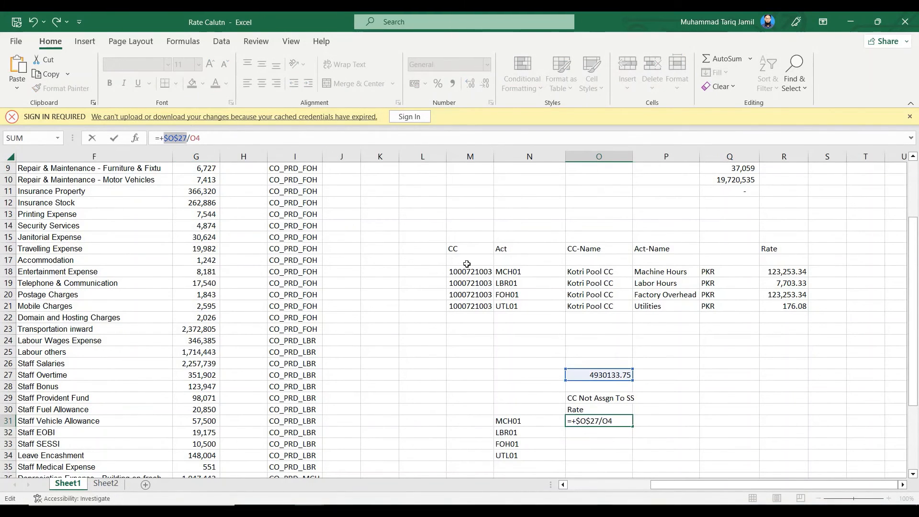
key(Return)
click(599, 421)
drag(633, 427, 640, 457)
Format the rates in O31:O34 in comma style without decimals
click(452, 84)
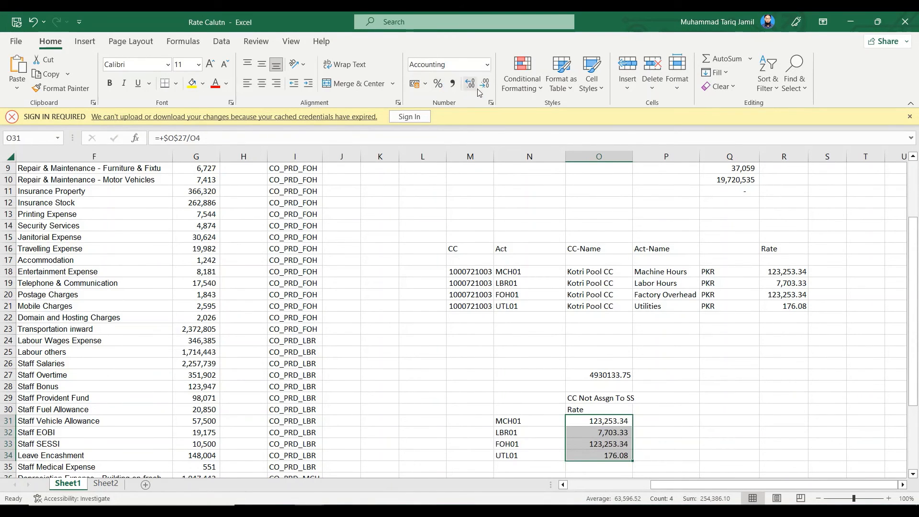
click(485, 83)
click(488, 89)
Compute the rate differences in P31:P34 by entering +O31-R18 in P31 and filling it down
click(646, 425)
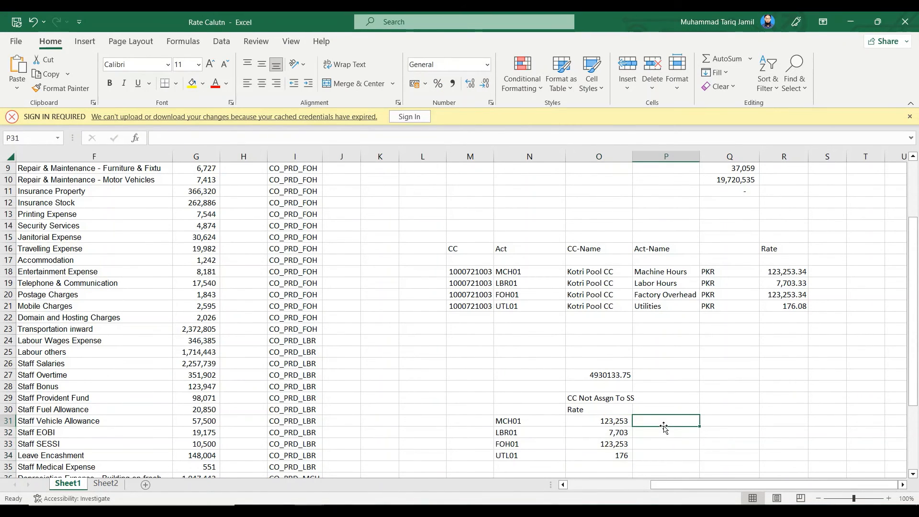
text(+)
click(621, 423)
text(-)
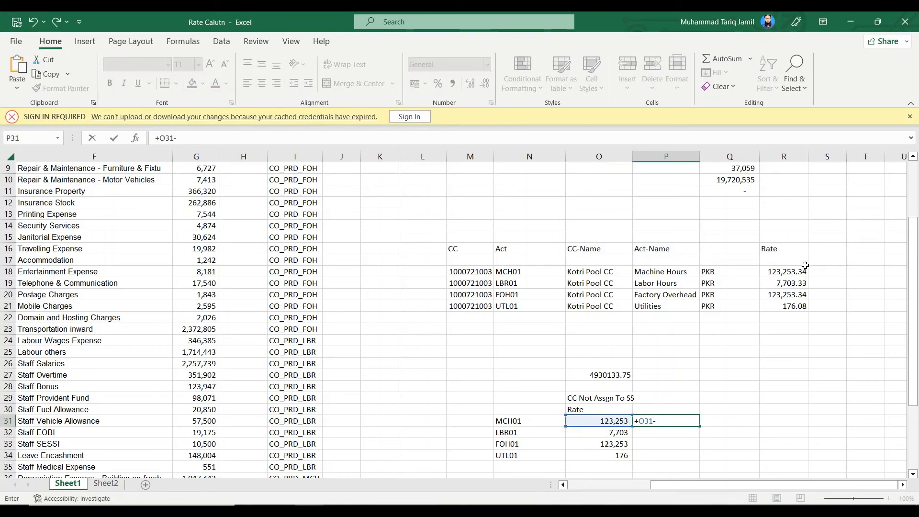
click(769, 273)
key(Return)
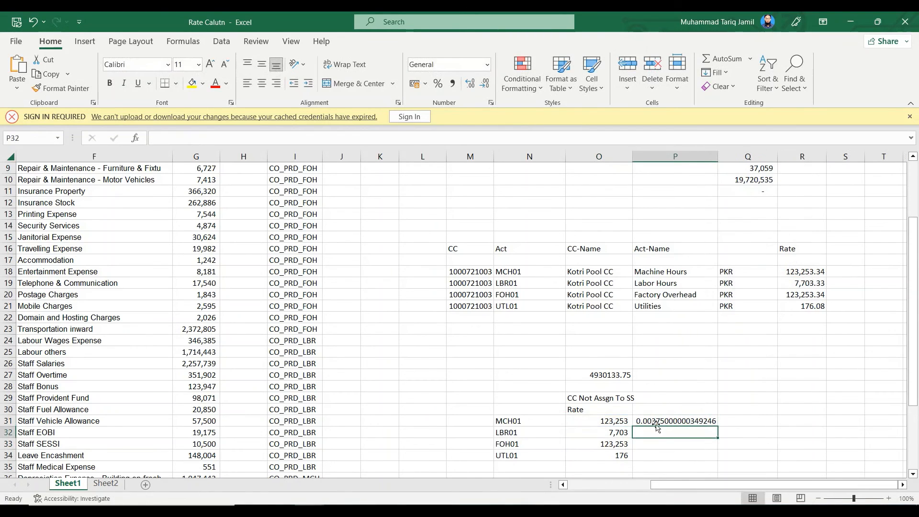
click(698, 423)
drag(718, 427, 718, 460)
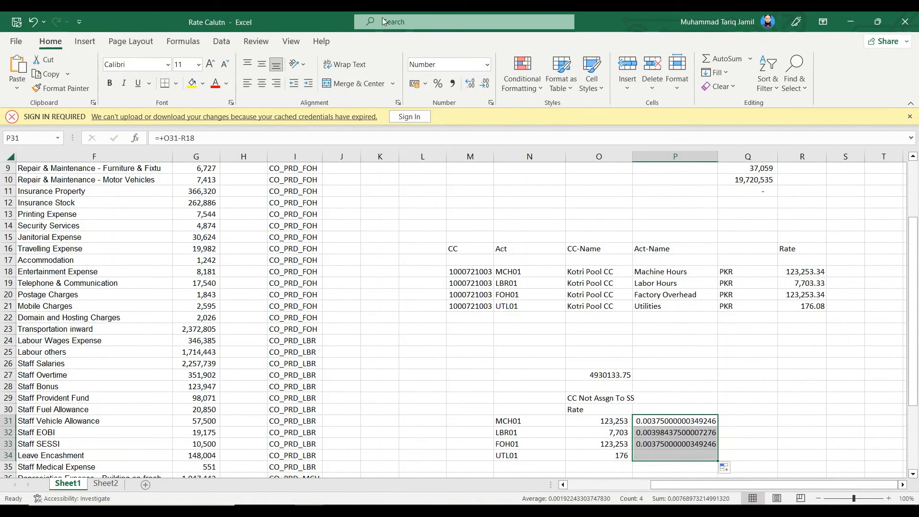
Show the differences in P31:P34 in comma style without decimals, and clear the range after checking them
click(452, 84)
click(485, 84)
click(485, 84)
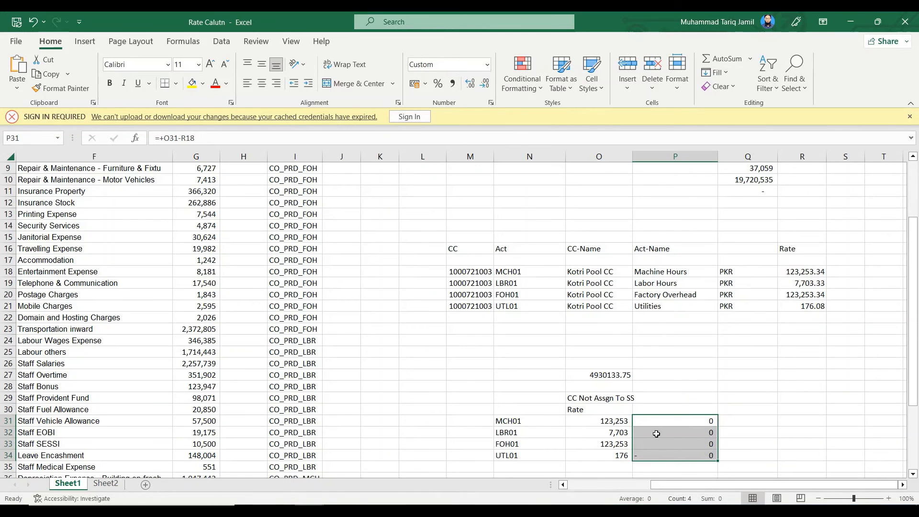
key(Delete)
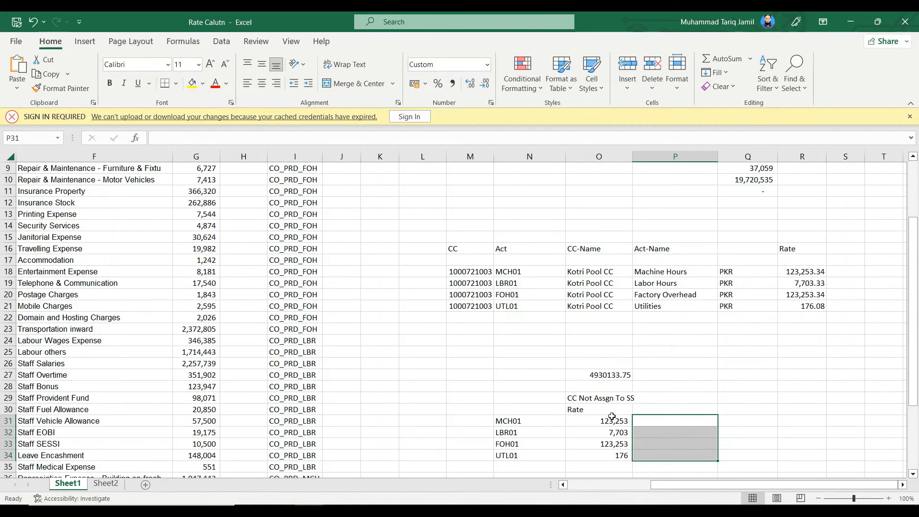
Review the calculated rates in N31:O34, the activity and cost element assignments in columns B to E, and the total formula in G44
drag(527, 422, 599, 457)
scroll(562, 422, up, 1)
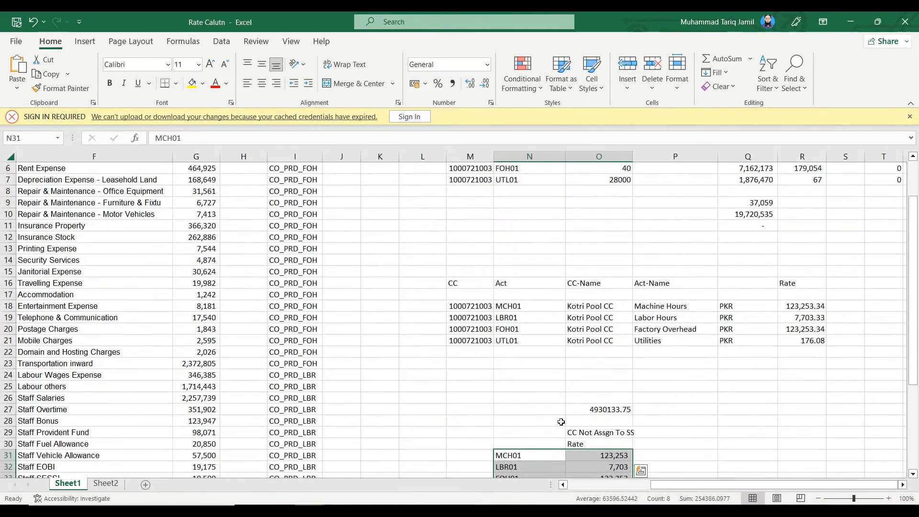
scroll(565, 421, up, 2)
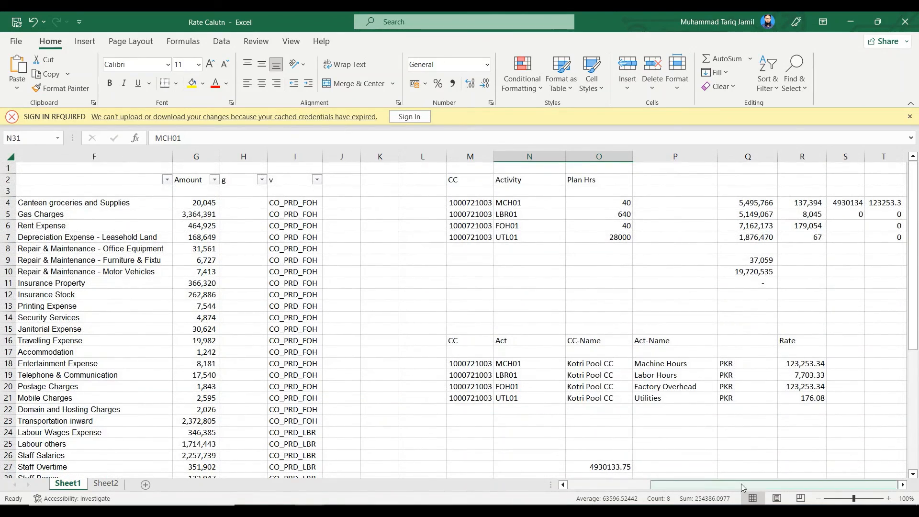
drag(743, 487, 655, 486)
drag(218, 216, 130, 206)
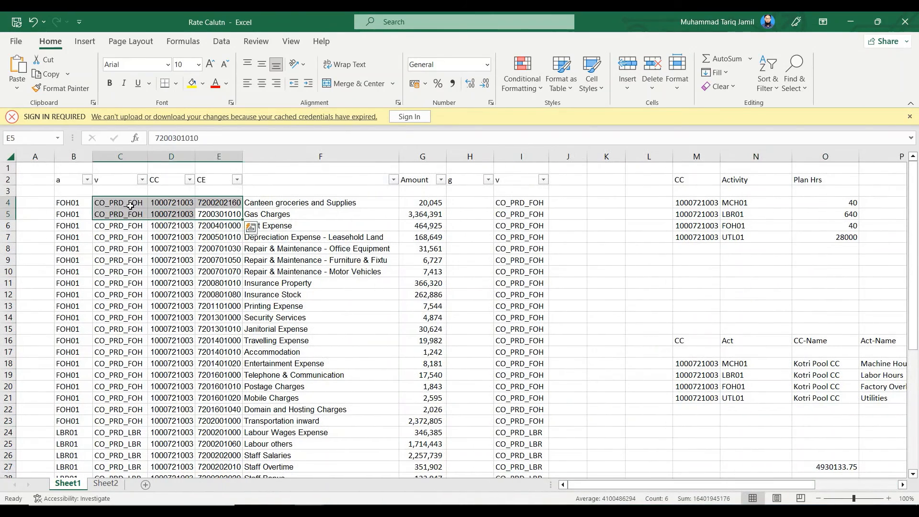
drag(75, 209, 220, 476)
scroll(454, 374, down, 5)
scroll(454, 374, down, 3)
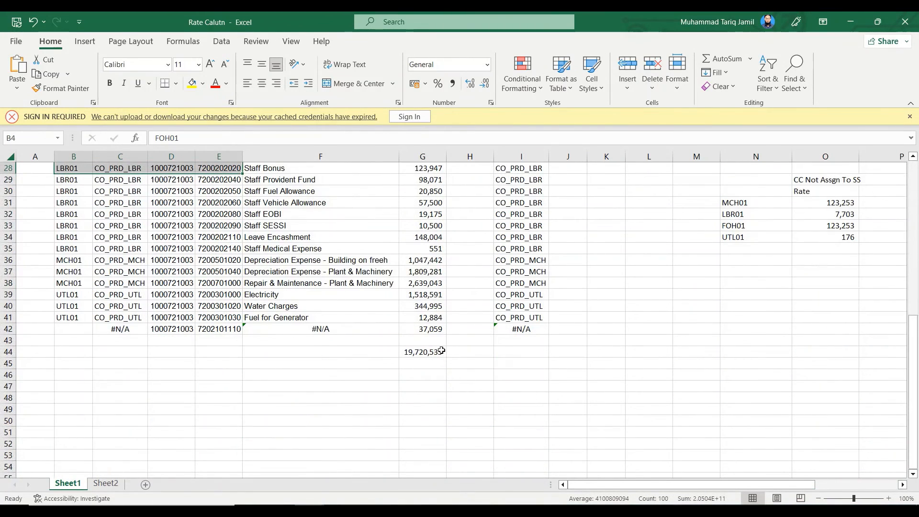
click(422, 352)
Copy the words "Assgn To SS" from the heading in O29 into P29 as a second column heading
scroll(699, 486, up, 8)
drag(699, 487, 766, 487)
scroll(729, 374, up, 1)
scroll(729, 375, down, 5)
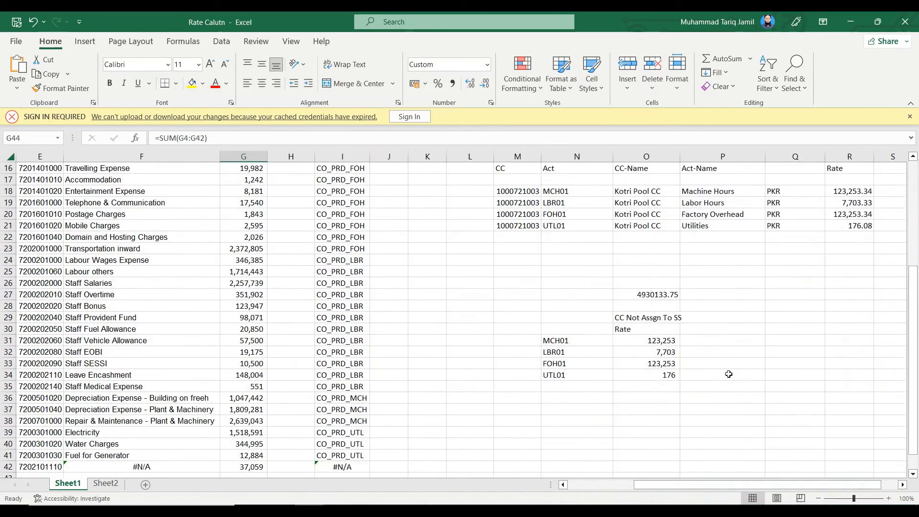
click(718, 342)
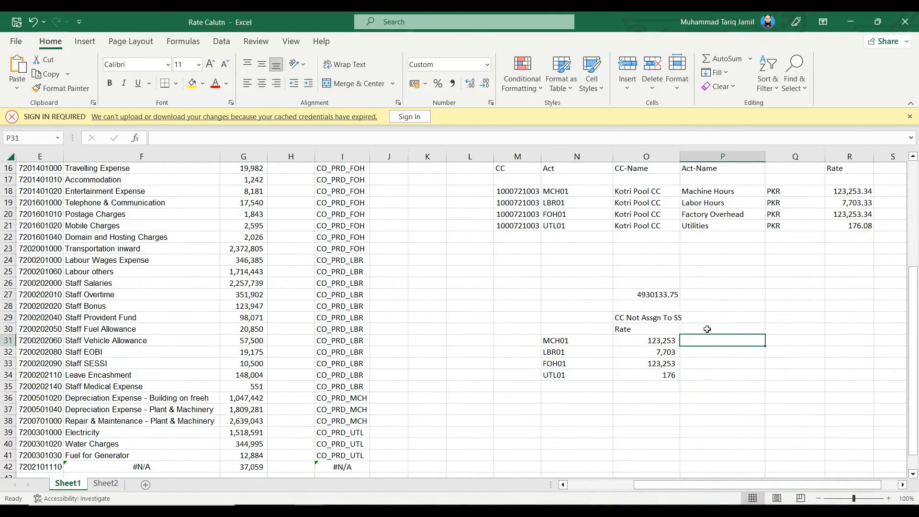
click(668, 318)
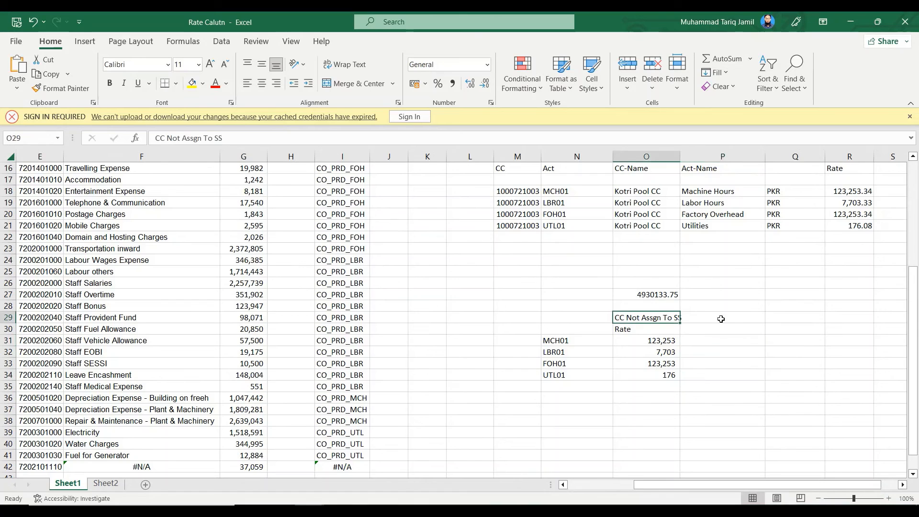
click(191, 138)
drag(181, 138, 223, 138)
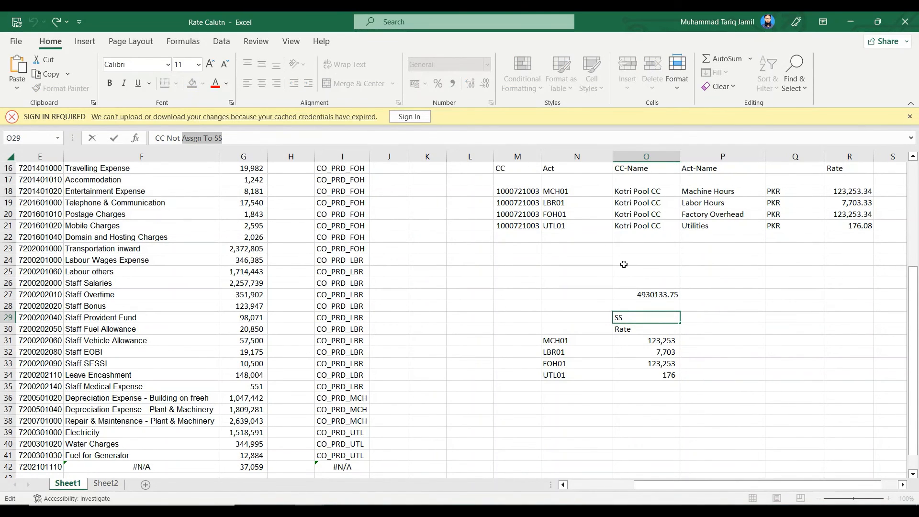
key(ctrl+c)
key(Escape)
click(733, 319)
key(ctrl+v)
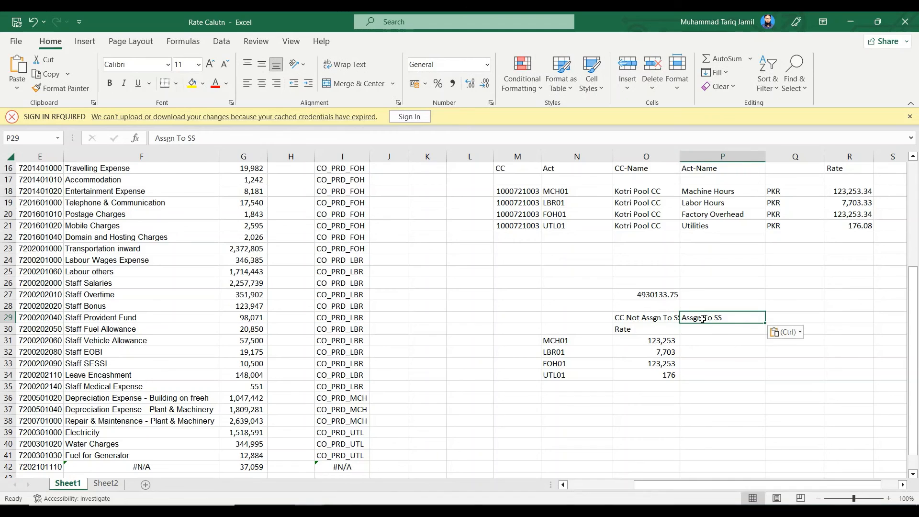
Copy the Rate heading from O30 to P30
click(712, 337)
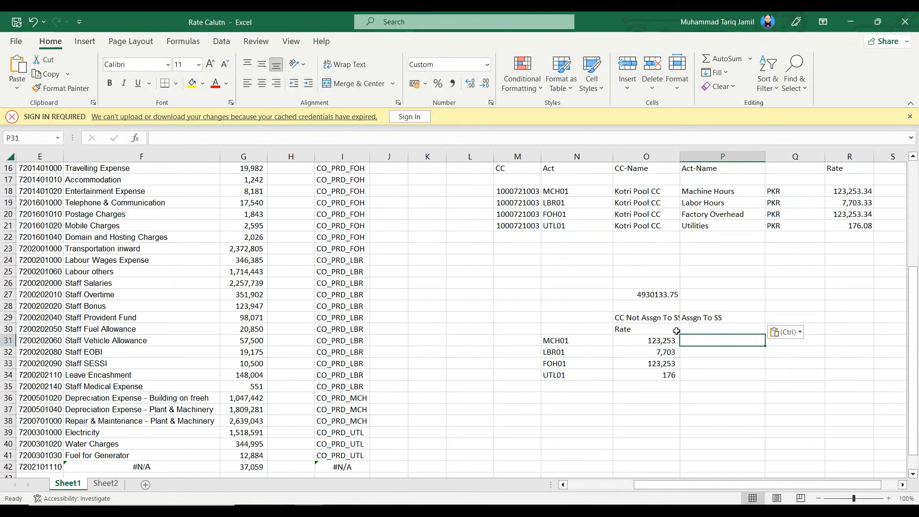
click(653, 330)
key(ctrl+c)
click(740, 330)
key(ctrl+v)
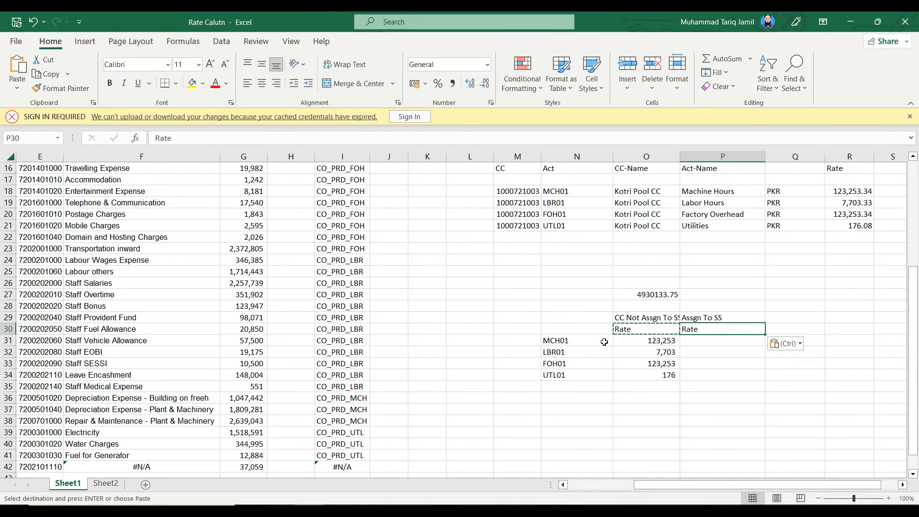
Move the activity codes and rates in N31:O34 down one row to N32:O35
drag(605, 342, 644, 376)
key(ctrl+c)
click(569, 354)
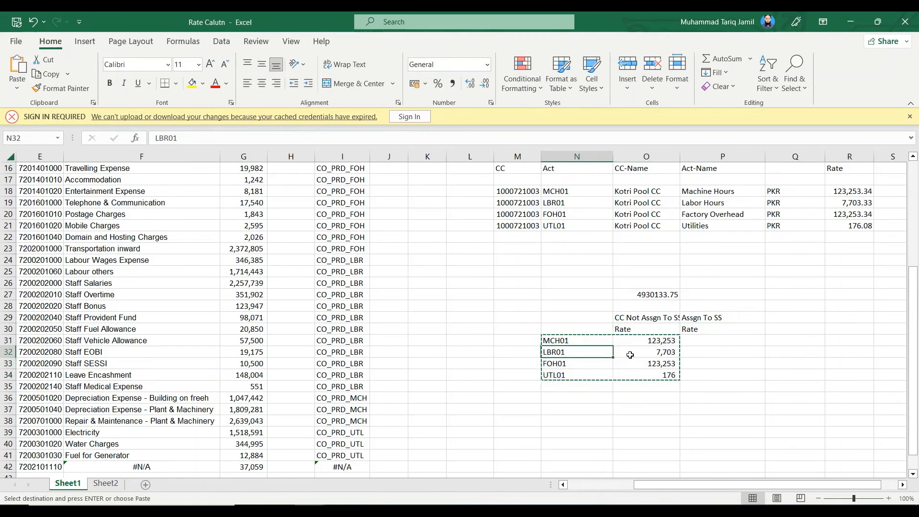
key(ctrl+v)
Clear the contents of S4:T8 beside the activity cost table
click(735, 353)
scroll(747, 326, up, 5)
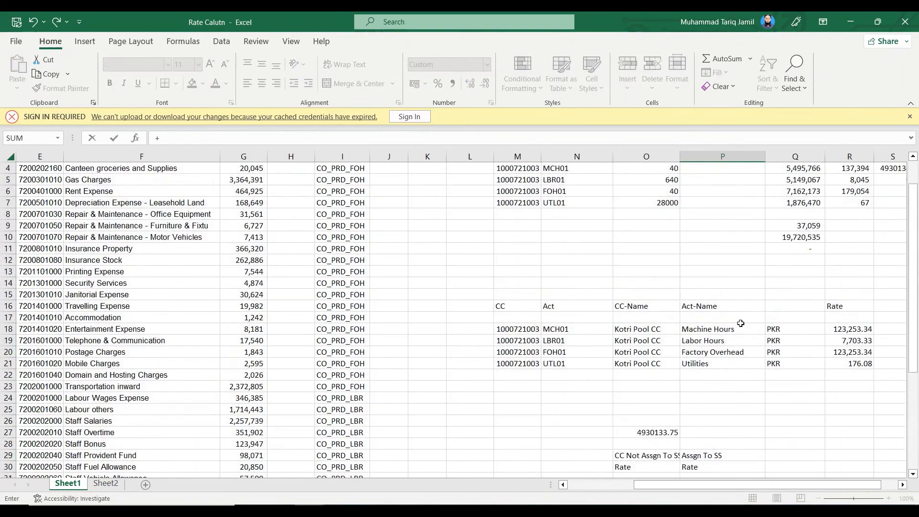
scroll(823, 461, down, 2)
drag(828, 487, 844, 487)
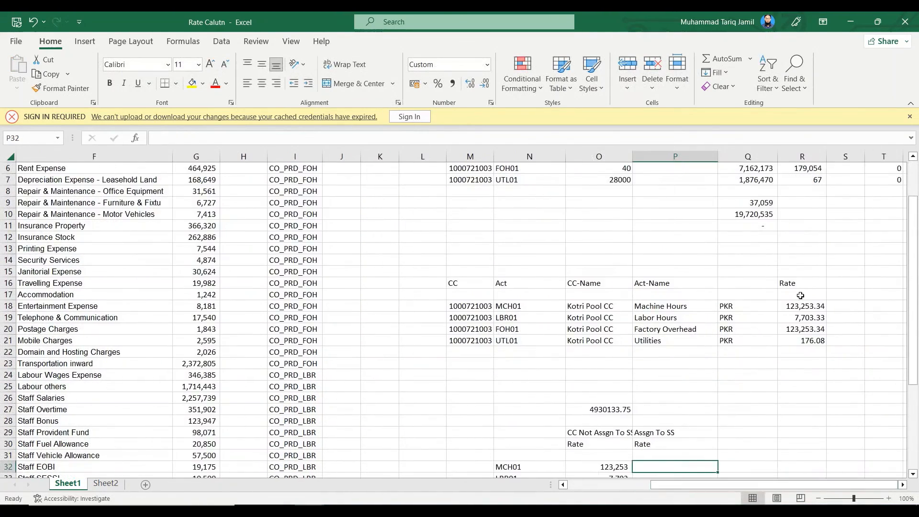
scroll(843, 287, up, 5)
drag(844, 203, 884, 252)
key(Delete)
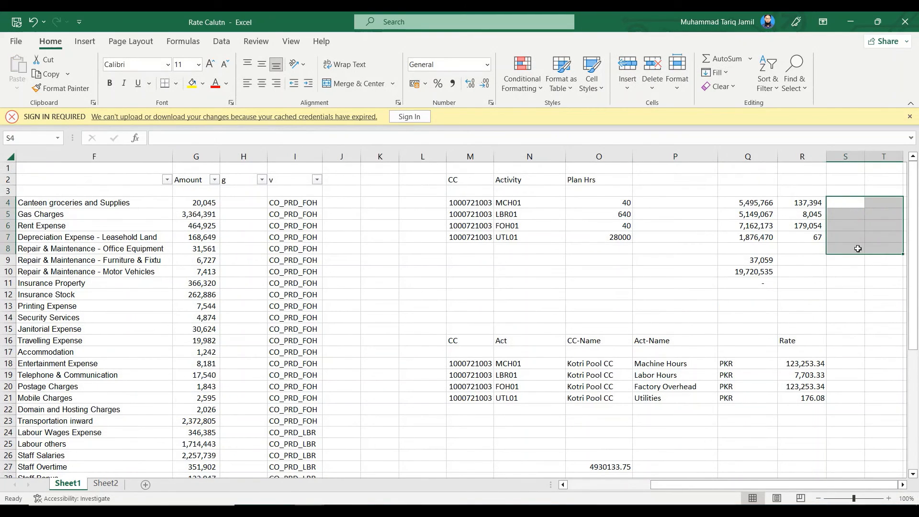
Check the rate formula in R4 and the unassigned amount in Q9
click(805, 204)
double_click(805, 203)
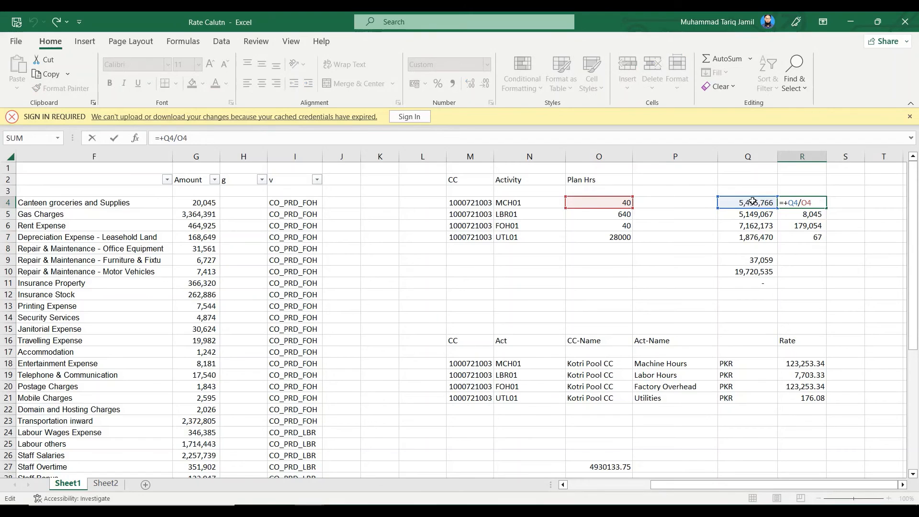
key(ctrl+Return)
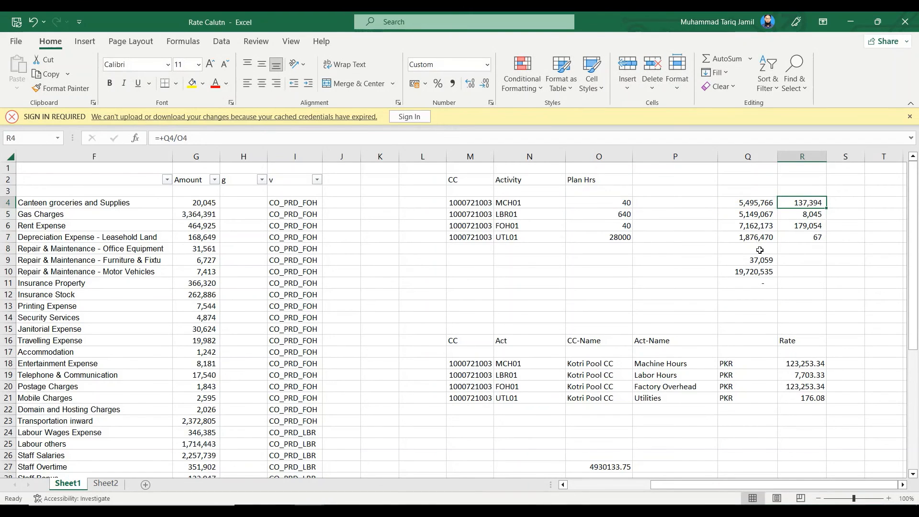
click(760, 258)
Compute each activity's equal share of the unassigned amount in Q2 with +Q9/4
click(766, 177)
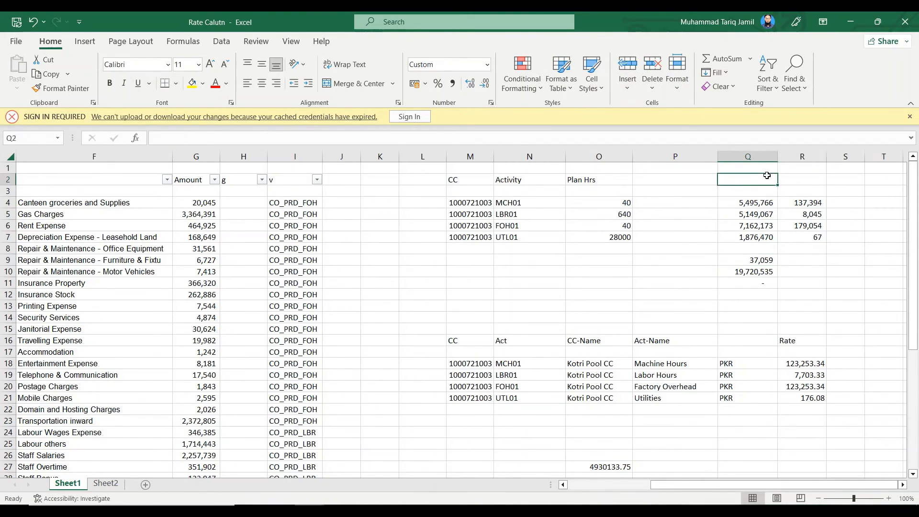
text(+)
click(768, 260)
text(/4)
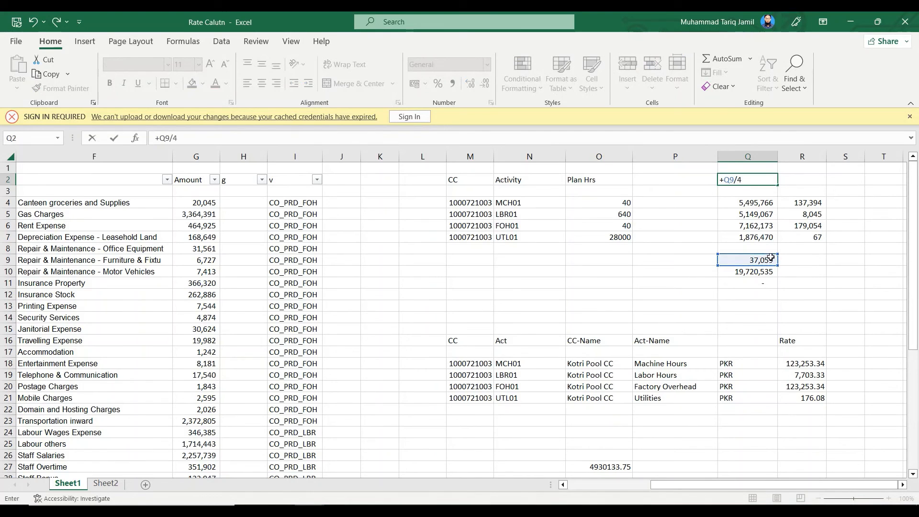
key(Return)
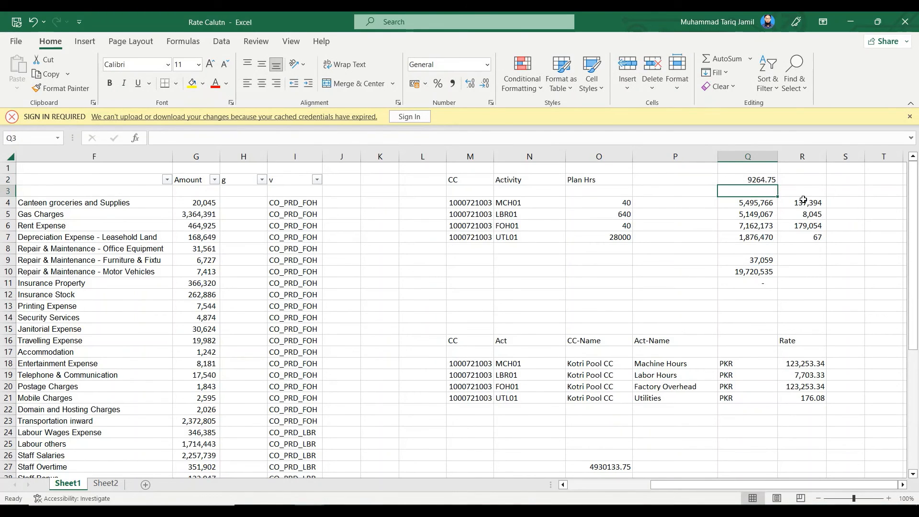
click(804, 201)
click(173, 138)
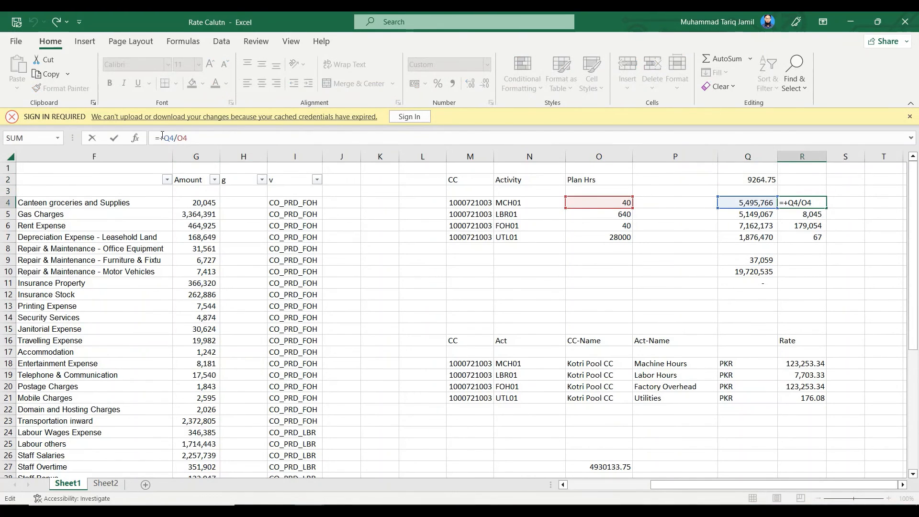
text(()
key(Escape)
Replace the rates in R4:R7 with activity costs including the equal share, entering +Q4+$Q$2 in R4 and filling it down
shift+click(805, 234)
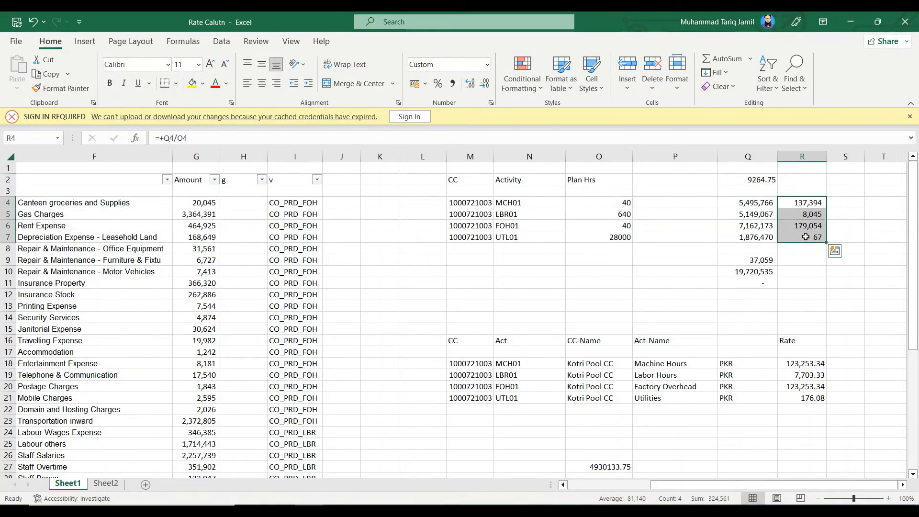
key(Delete)
click(795, 206)
text(+)
click(756, 203)
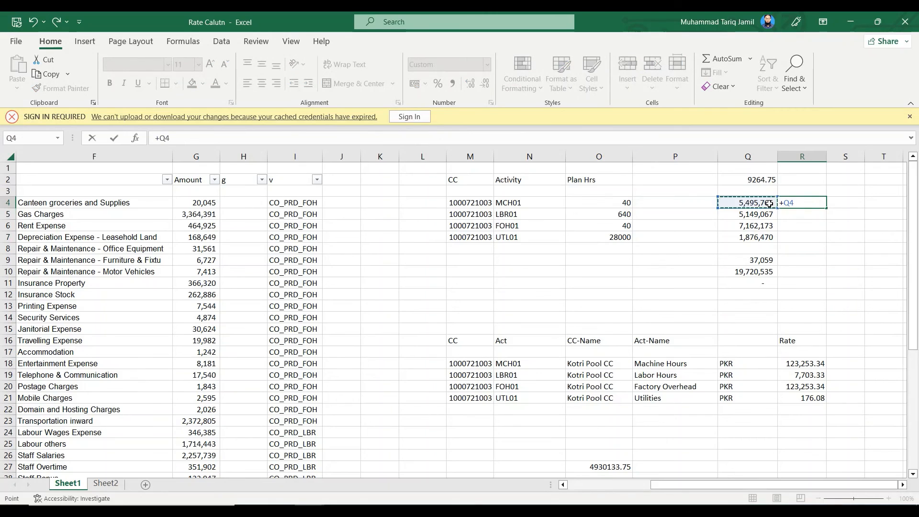
text(+)
click(755, 183)
key(F4)
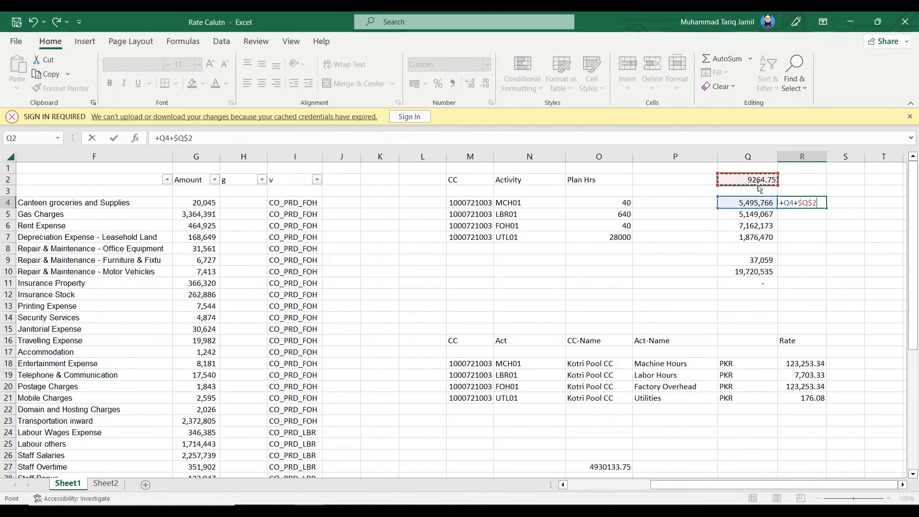
key(Return)
click(818, 204)
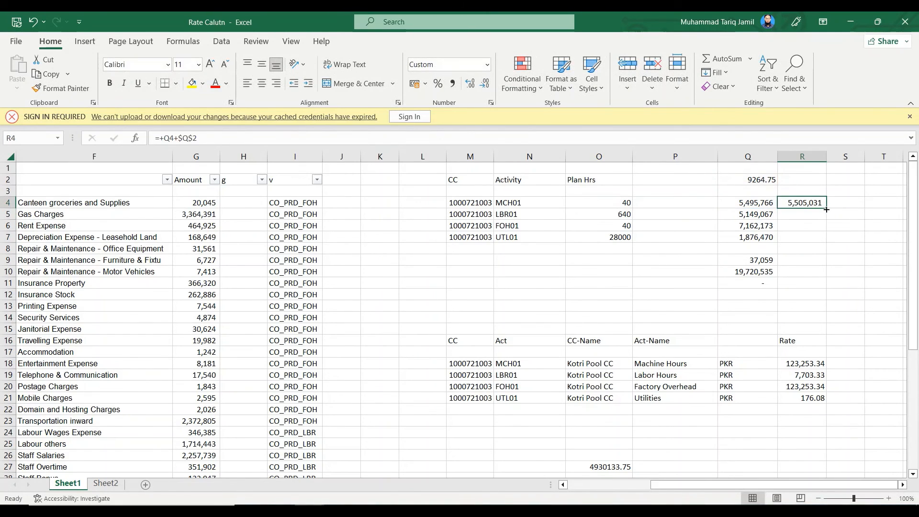
drag(827, 209, 825, 241)
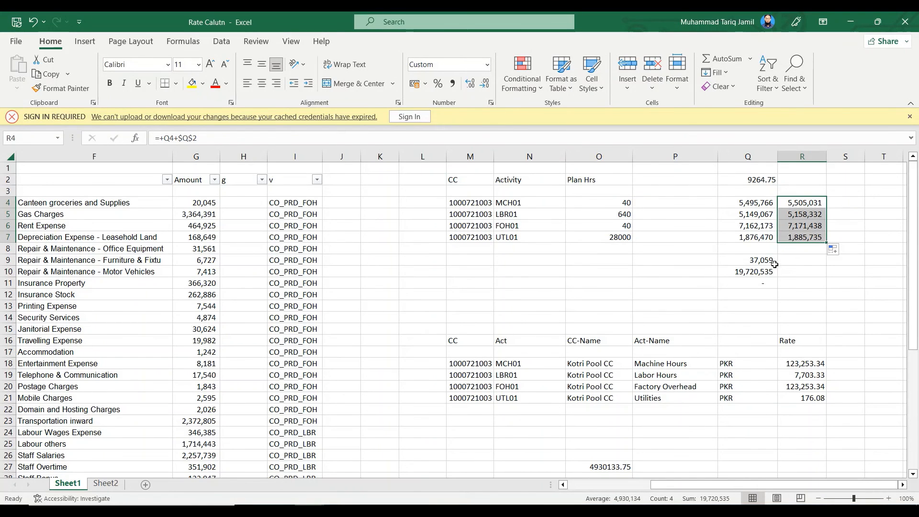
Sum R4:R9 in R10 and check the total against Q10 by entering +R10-Q10 in R11
double_click(761, 260)
key(Escape)
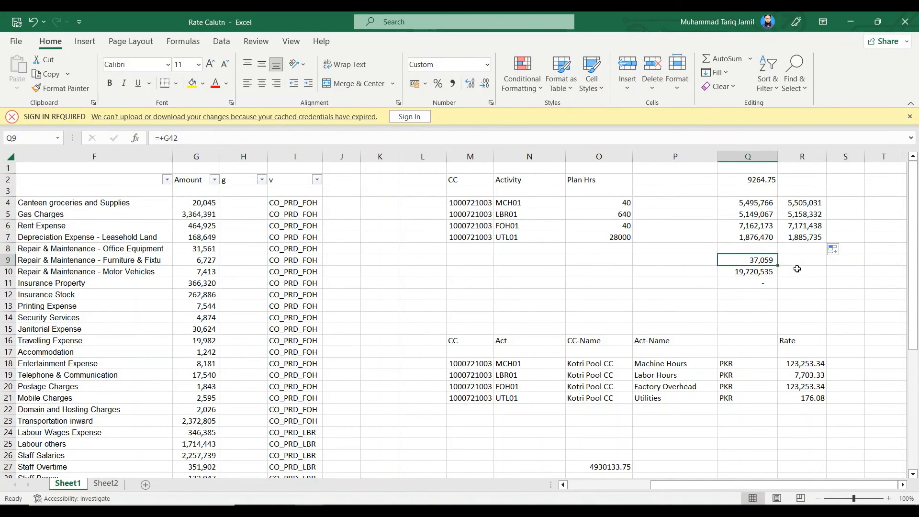
click(798, 269)
click(721, 59)
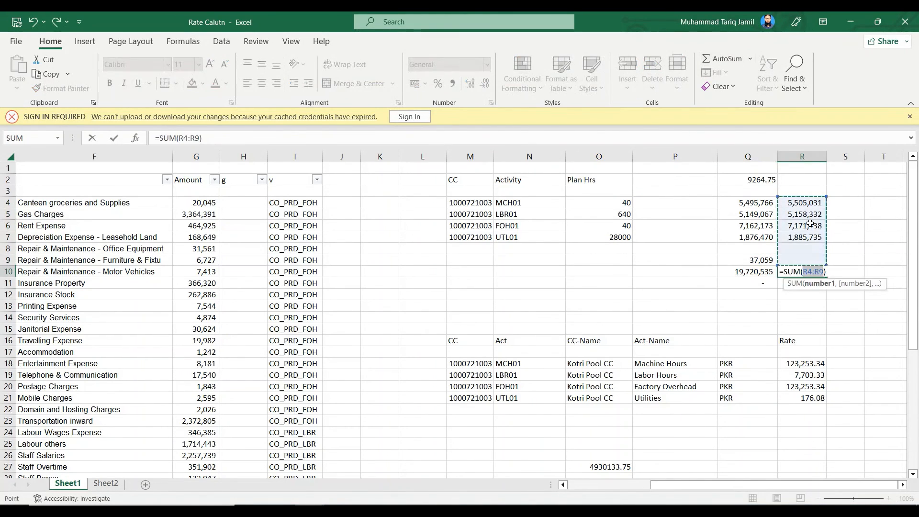
key(Return)
text(=)
click(800, 272)
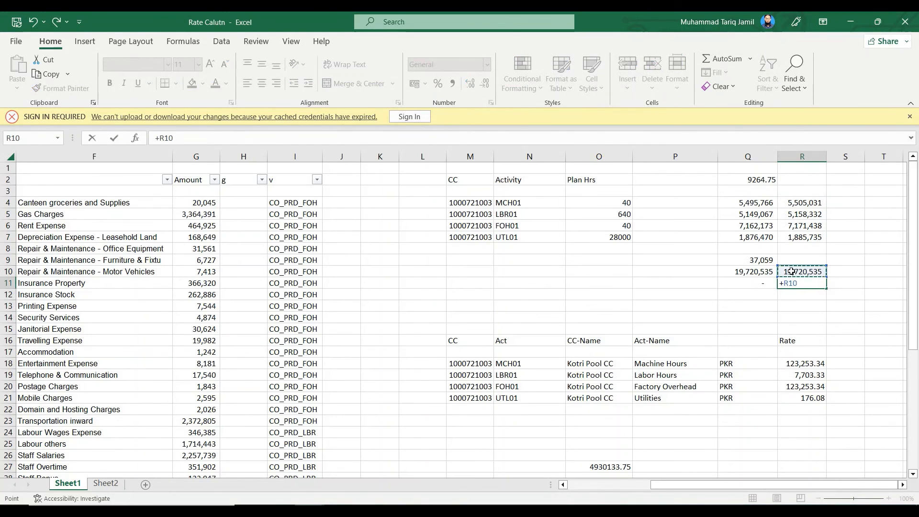
text(-)
click(749, 273)
key(Return)
Calculate the activity rates in S4:S7 by entering +R4/O4 in S4 and filling it down
click(839, 203)
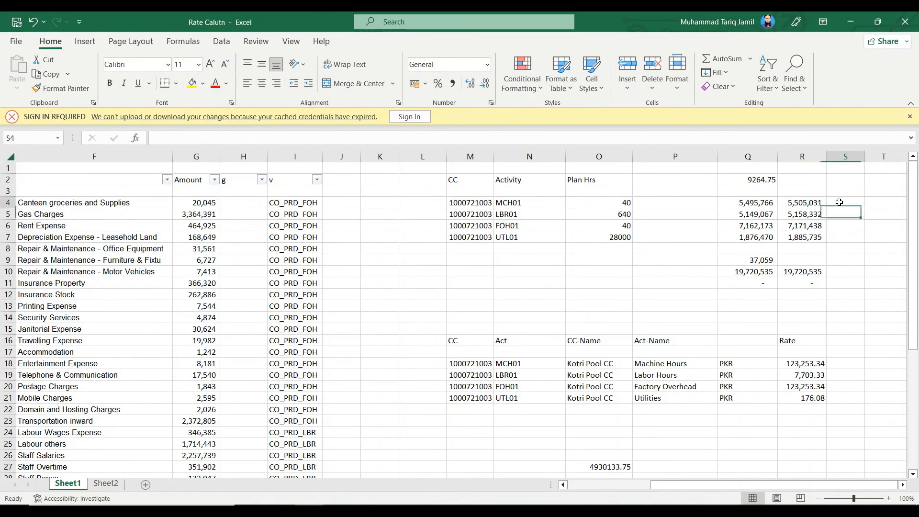
text(+)
click(818, 203)
text(-)
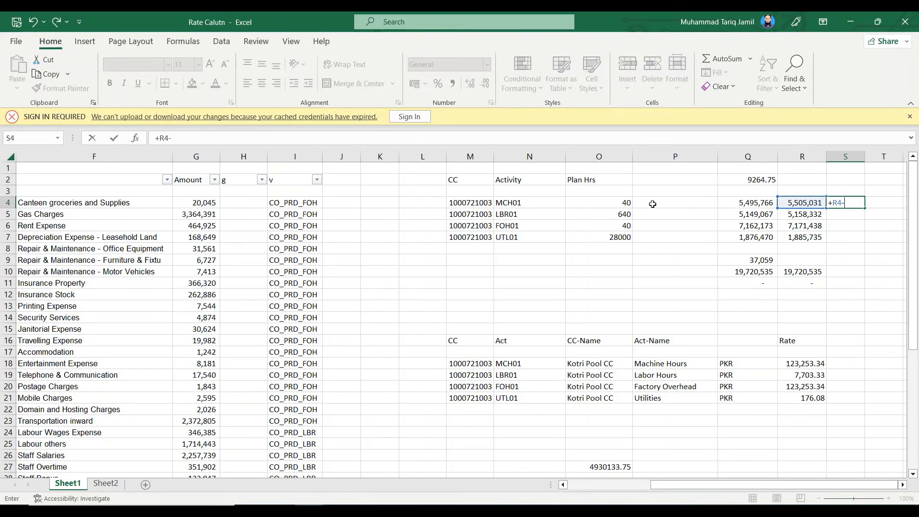
key(BackSpace)
text(/)
click(614, 206)
key(Return)
click(854, 207)
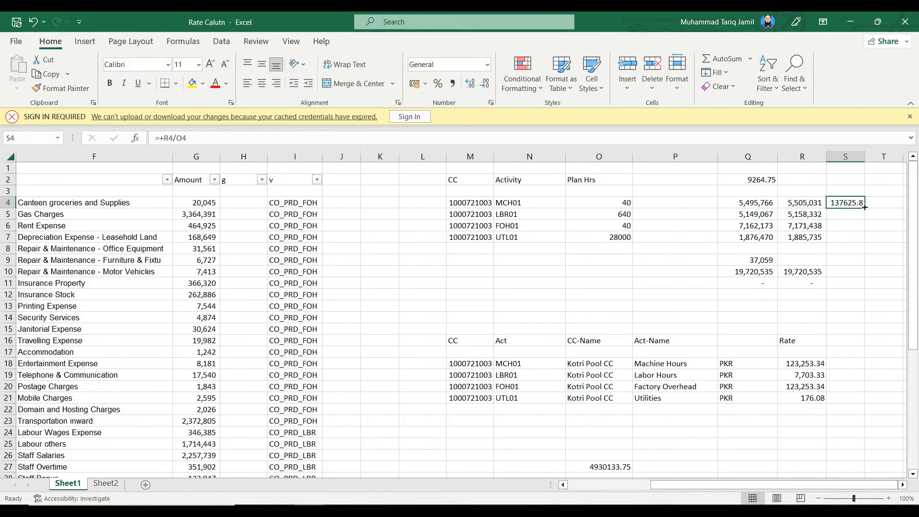
drag(865, 207, 864, 242)
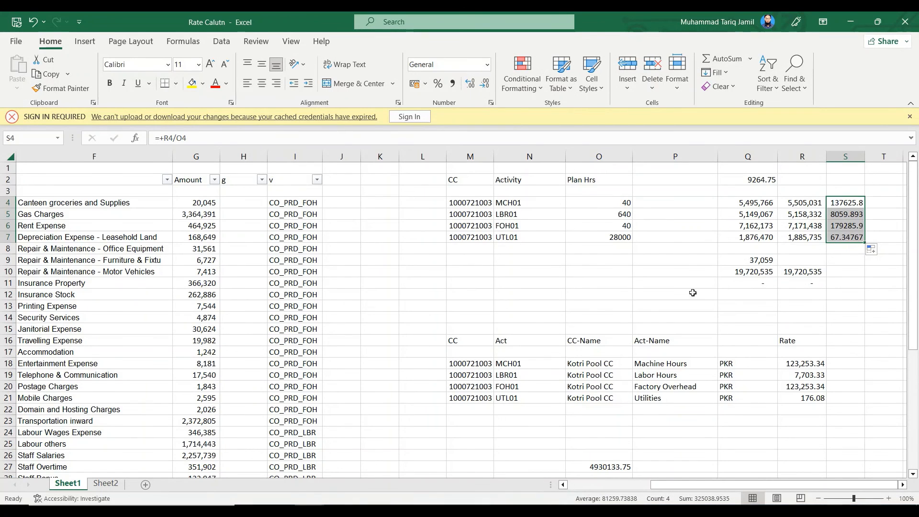
Copy the rates from S4:S7 and paste them as values into P32:P35 under the Assgn To SS heading
key(ctrl+c)
scroll(693, 293, down, 4)
click(669, 388)
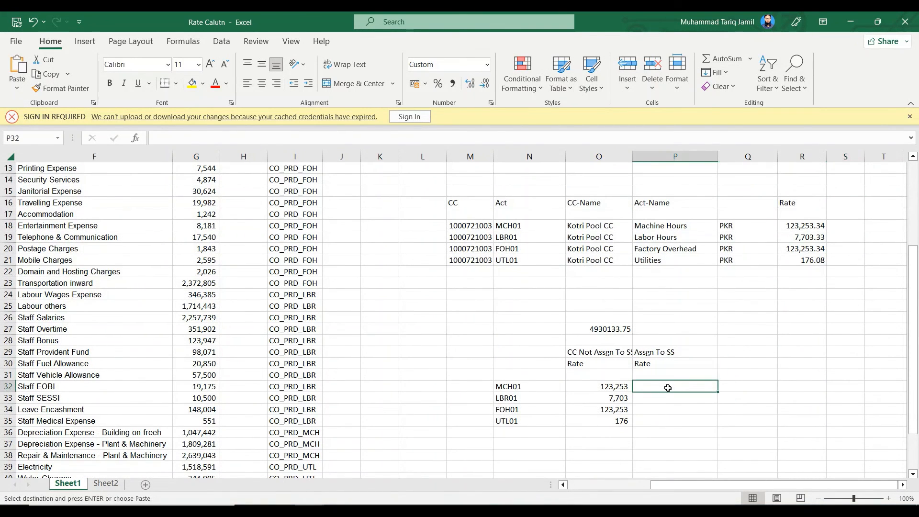
right_click(668, 389)
click(720, 111)
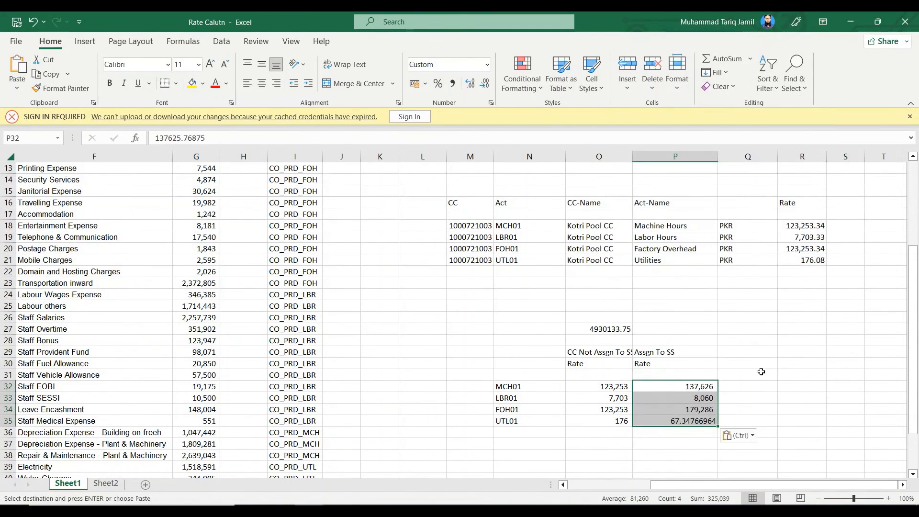
Compute the differences between both rate columns in Q32:Q35 by entering +O32-P32 in Q32 and filling it down
click(761, 385)
text(+)
key(Left)
key(Left)
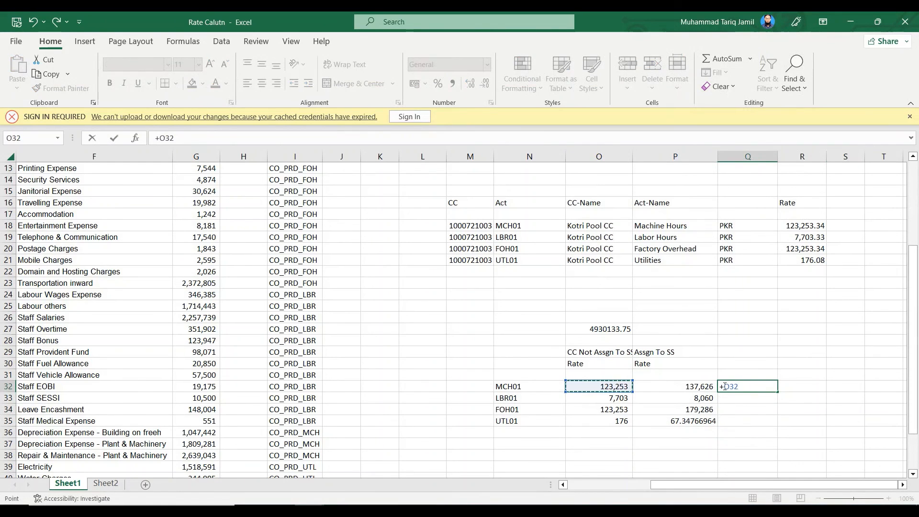
text(-)
click(698, 387)
key(Return)
click(761, 388)
double_click(777, 392)
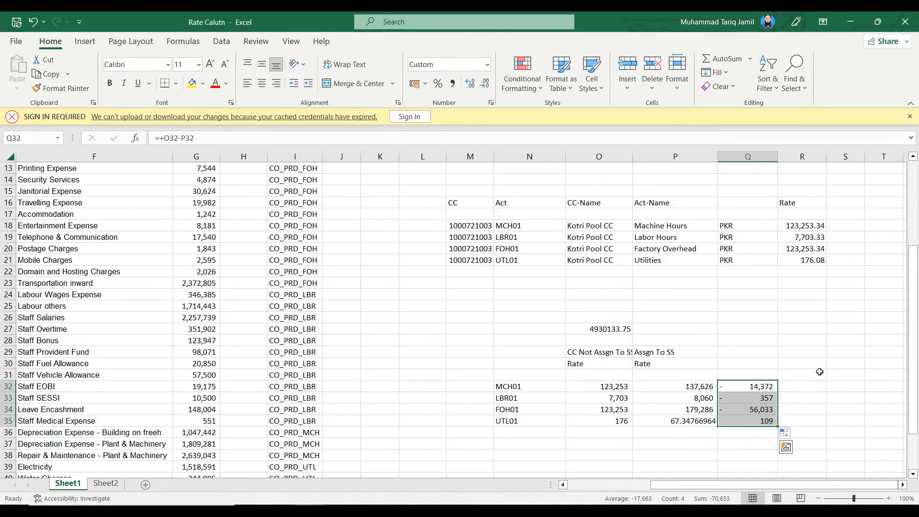
Review the rate differences in Q32:Q35 and the calculated rates in S4:S7
click(820, 372)
drag(755, 390, 765, 426)
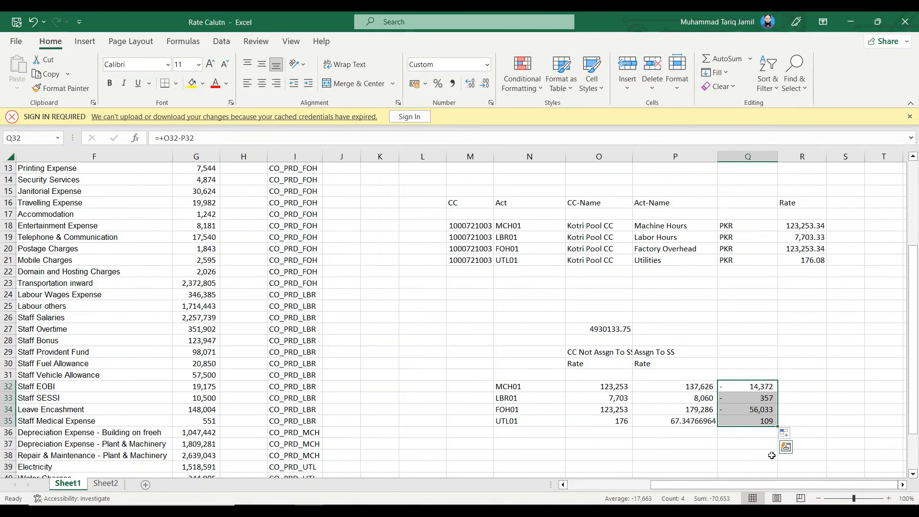
scroll(836, 447, up, 4)
drag(851, 205, 855, 238)
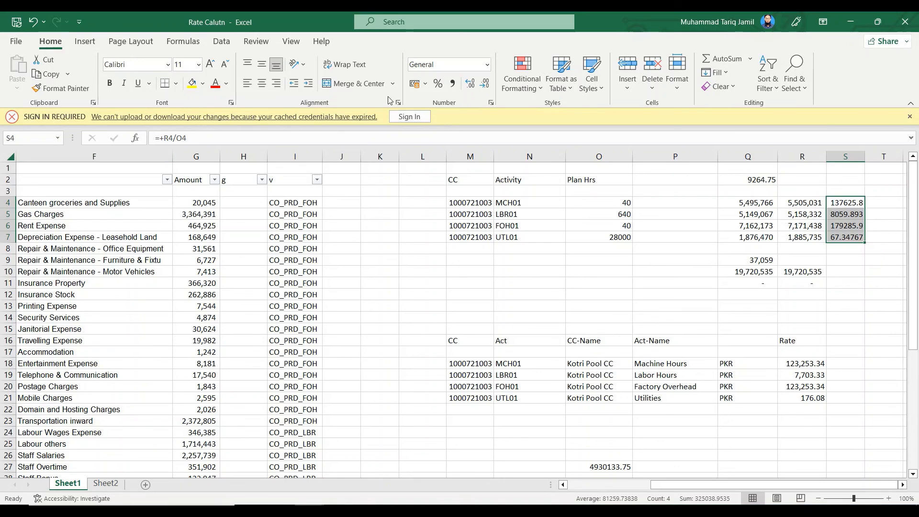
Format the activity rates in S4:S7 with thousands separators and no decimal places
click(452, 83)
click(485, 84)
click(484, 83)
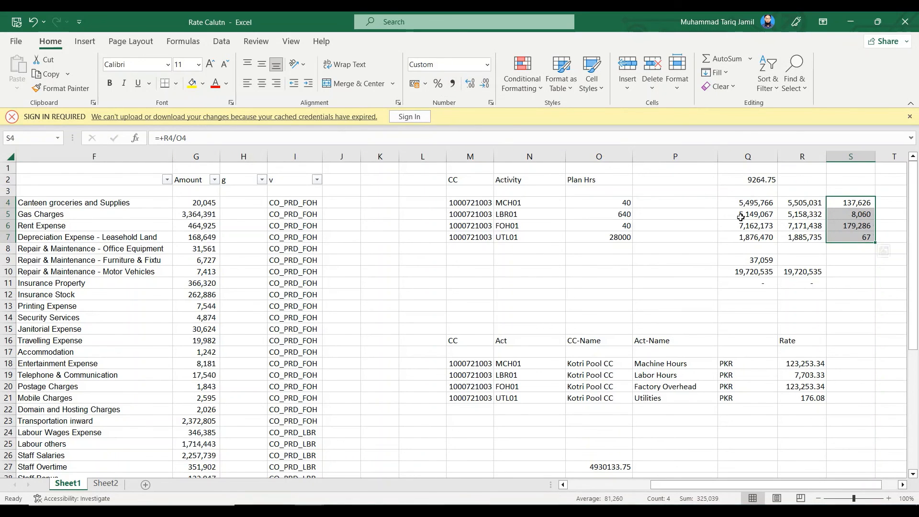
Copy the rates from S4:S7 and paste them again as values into P32:P35 under the Assgn To SS heading
key(ctrl+c)
scroll(698, 359, down, 6)
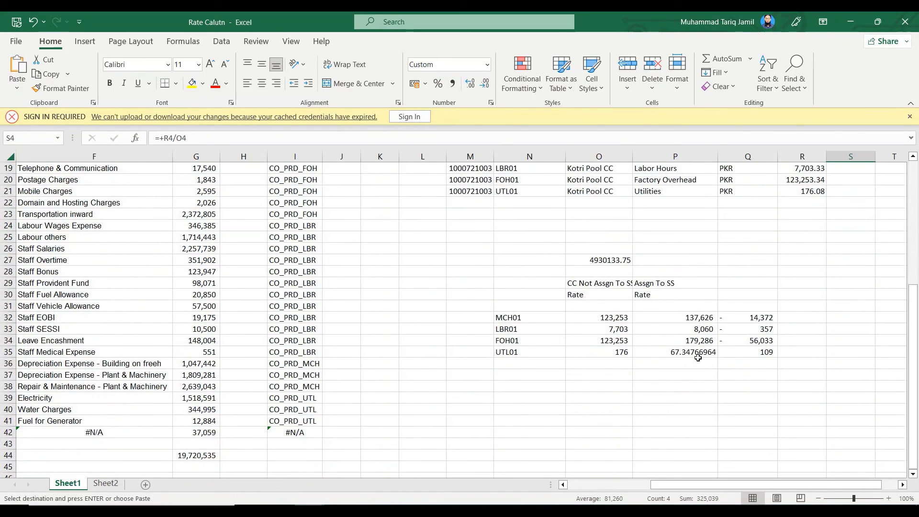
click(695, 320)
right_click(696, 319)
click(739, 222)
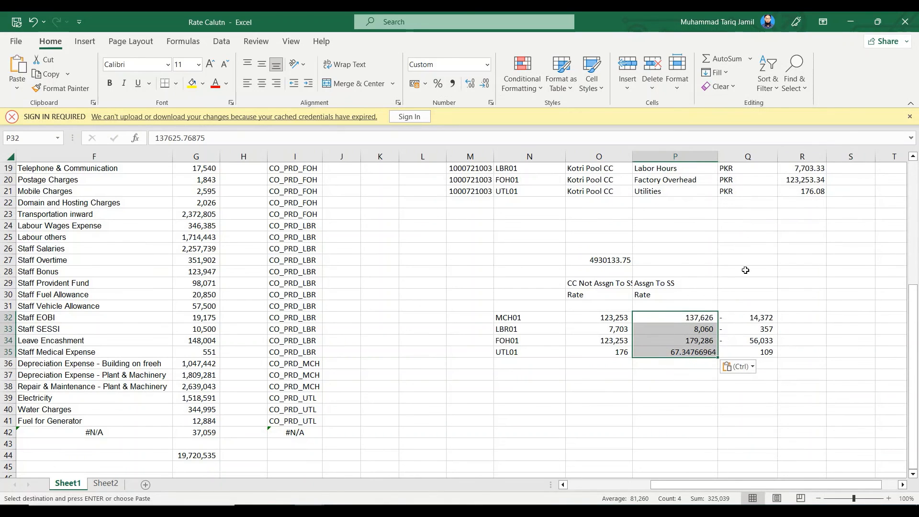
click(753, 318)
Format the Assgn To SS rates in P32:P35 with thousands separators and no decimal places
drag(700, 319, 699, 353)
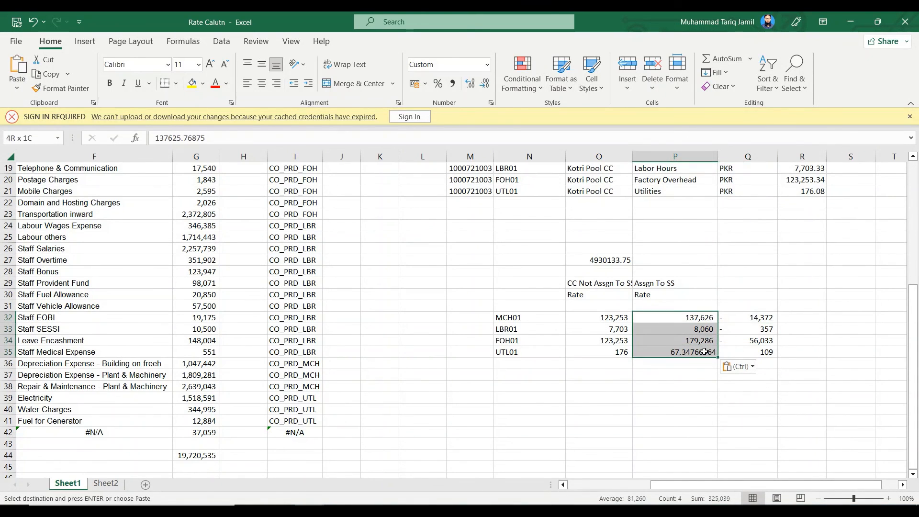
click(453, 83)
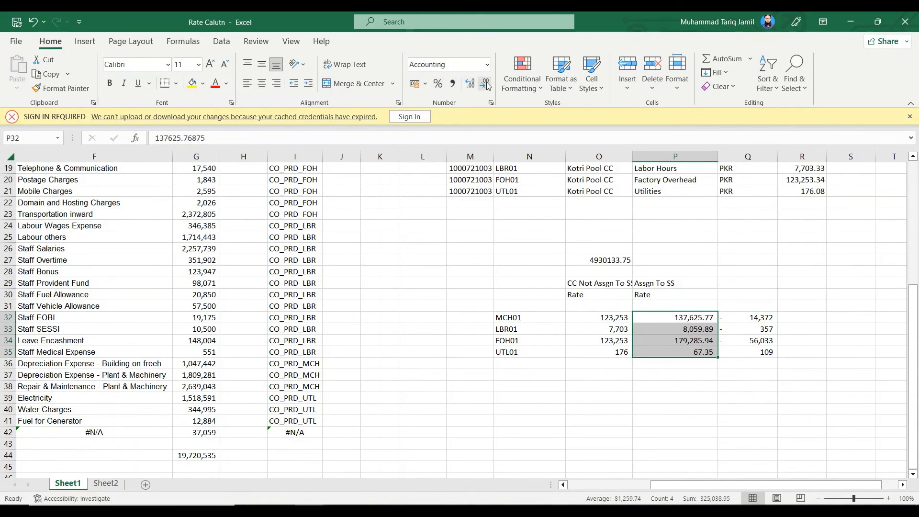
click(487, 84)
click(486, 85)
click(764, 271)
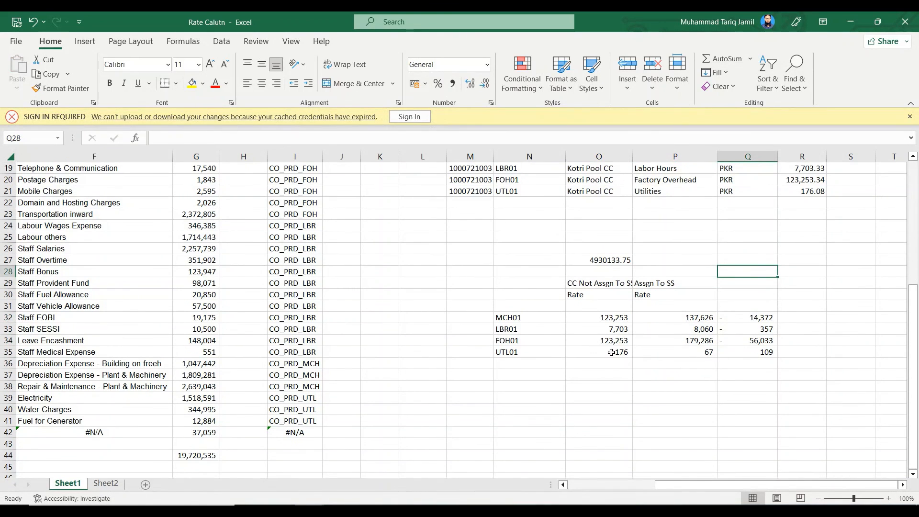
Compare the rates in O32:P35 with the calculated rates in S4:S7 and review the cost element list behind them
click(612, 353)
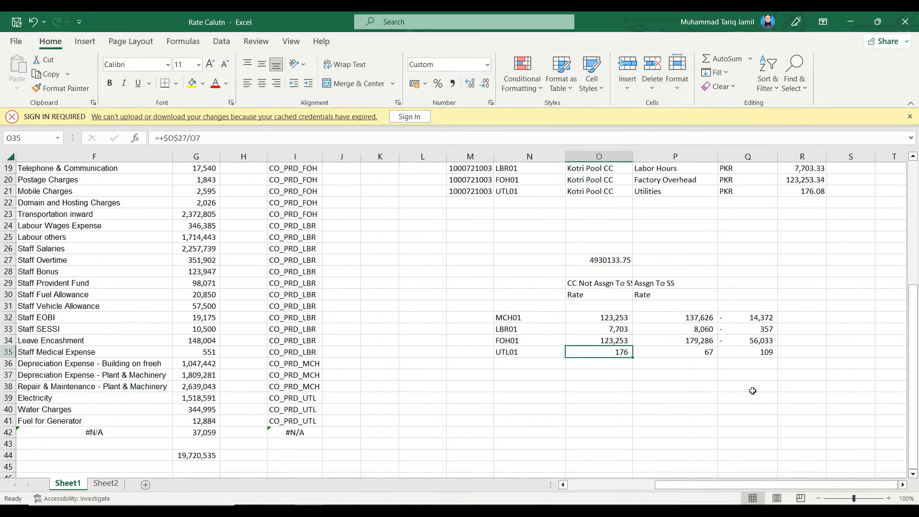
click(690, 354)
scroll(868, 392, up, 5)
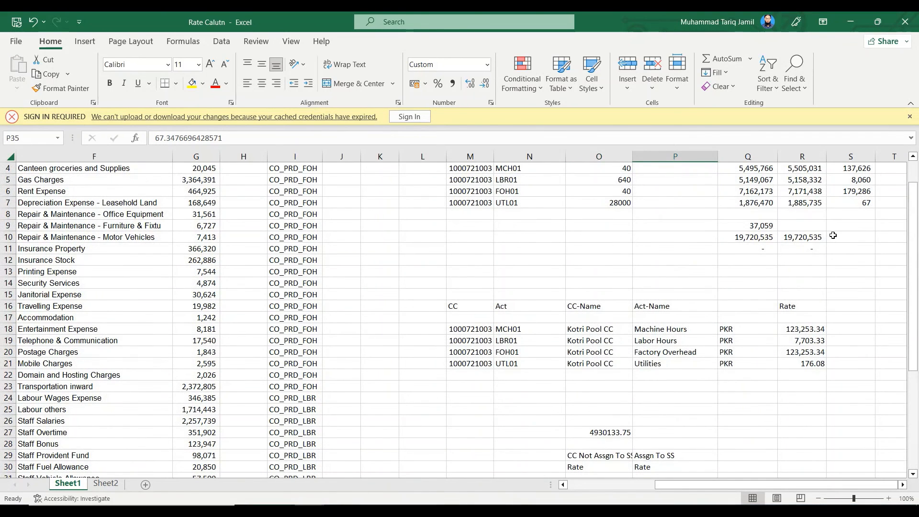
scroll(837, 349, down, 5)
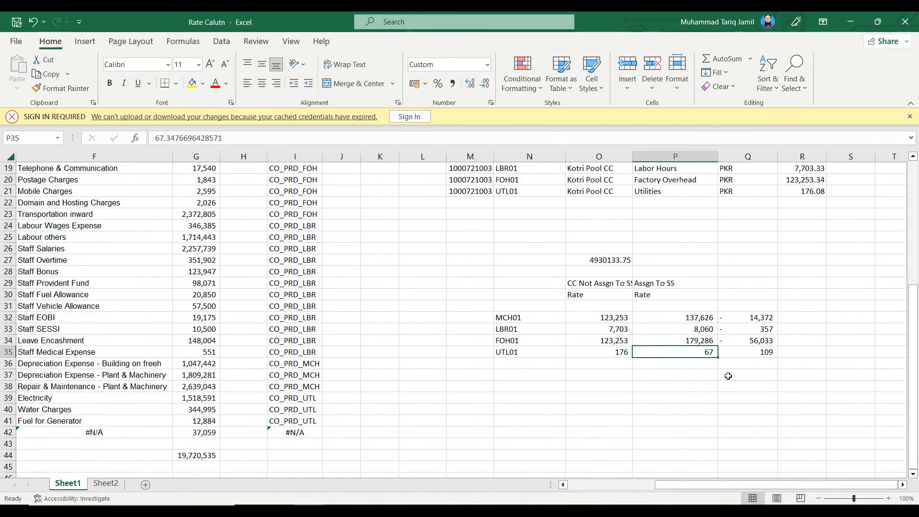
drag(700, 318, 707, 356)
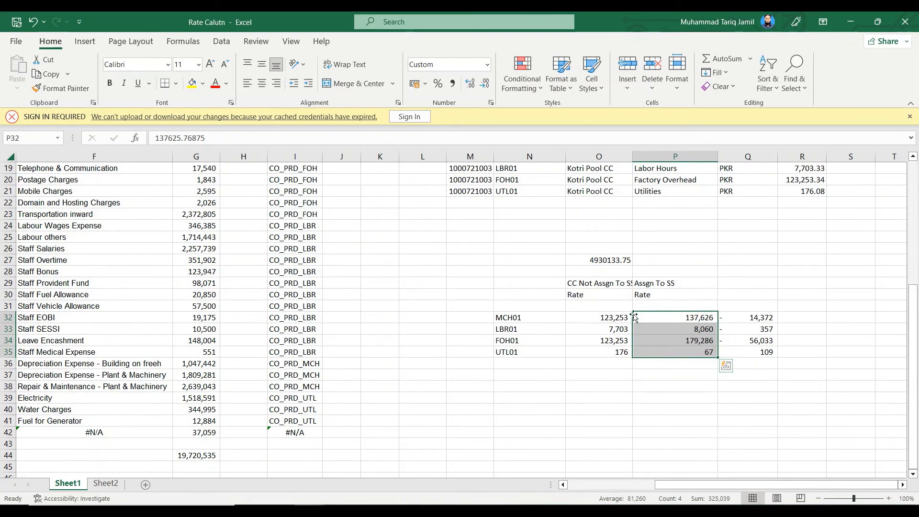
scroll(739, 350, up, 6)
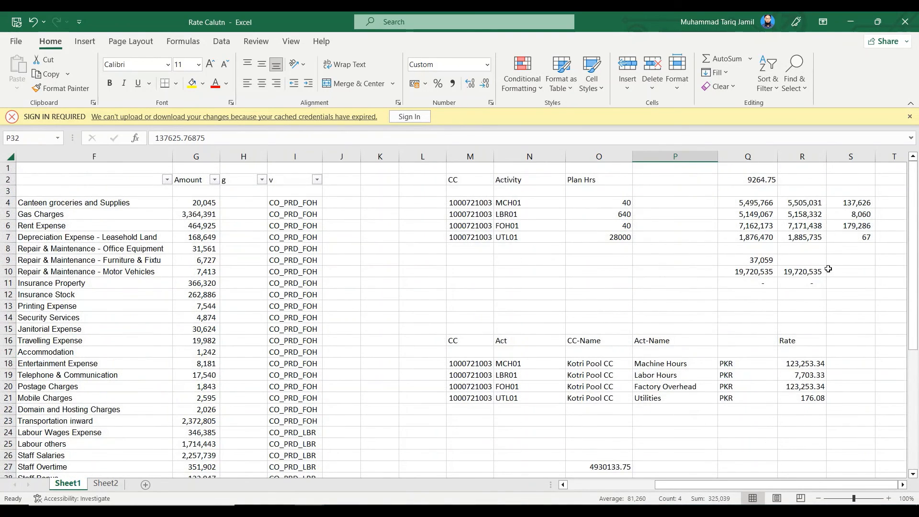
drag(734, 485, 621, 488)
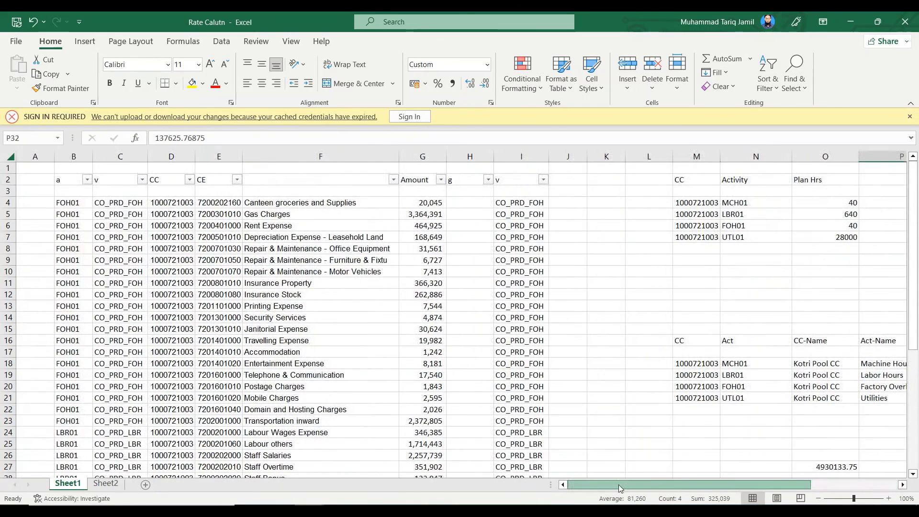